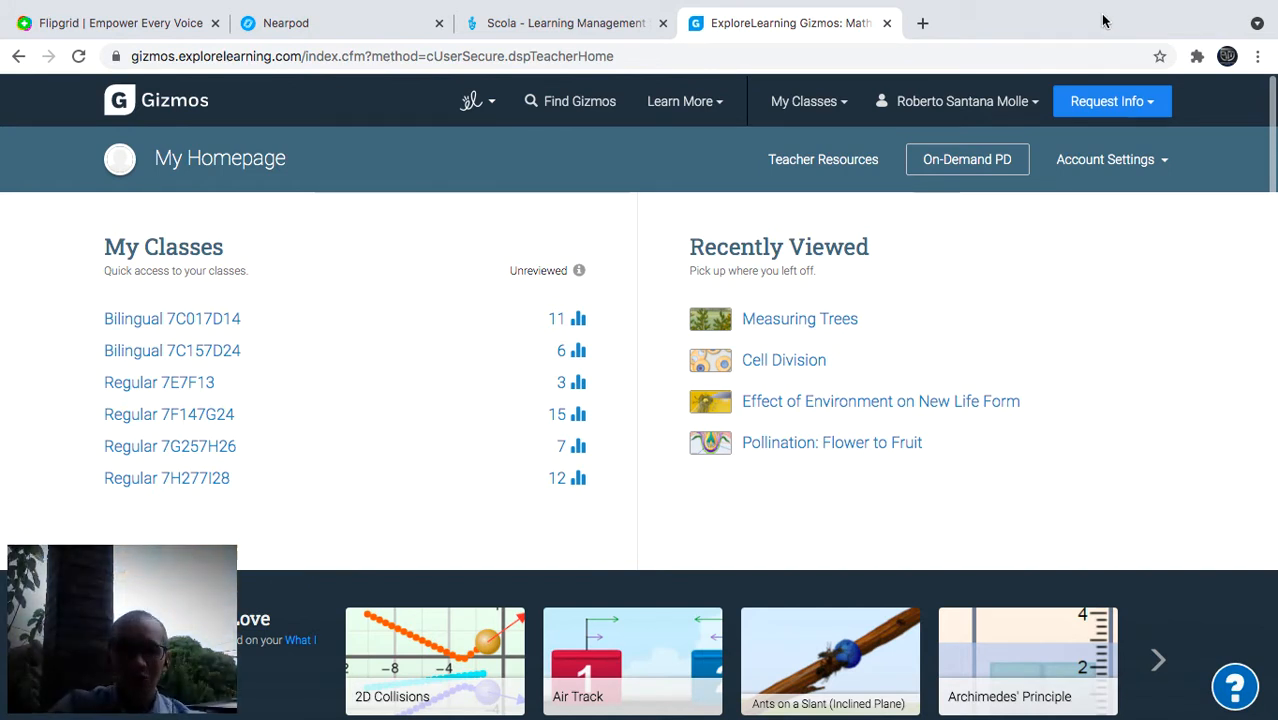
Open the class Bilingual 7C017D14 and launch its Measuring Trees Gizmo.
mouse_move(825, 5)
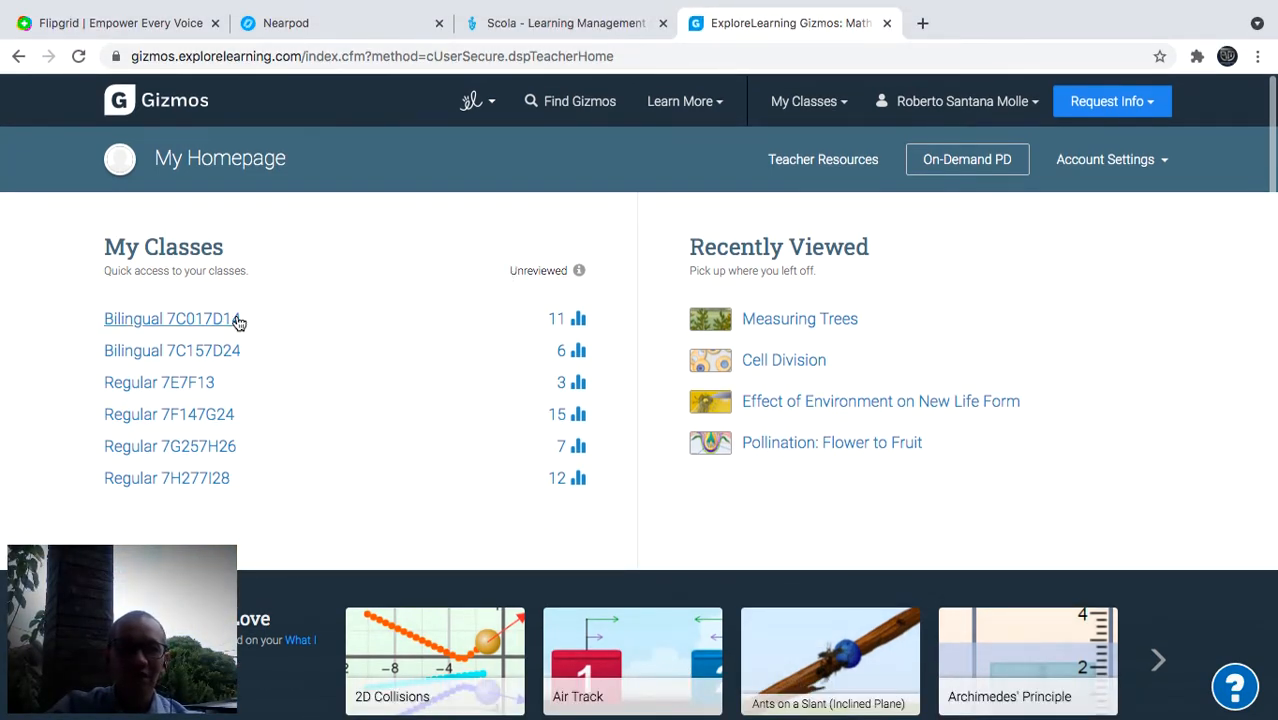
click(225, 321)
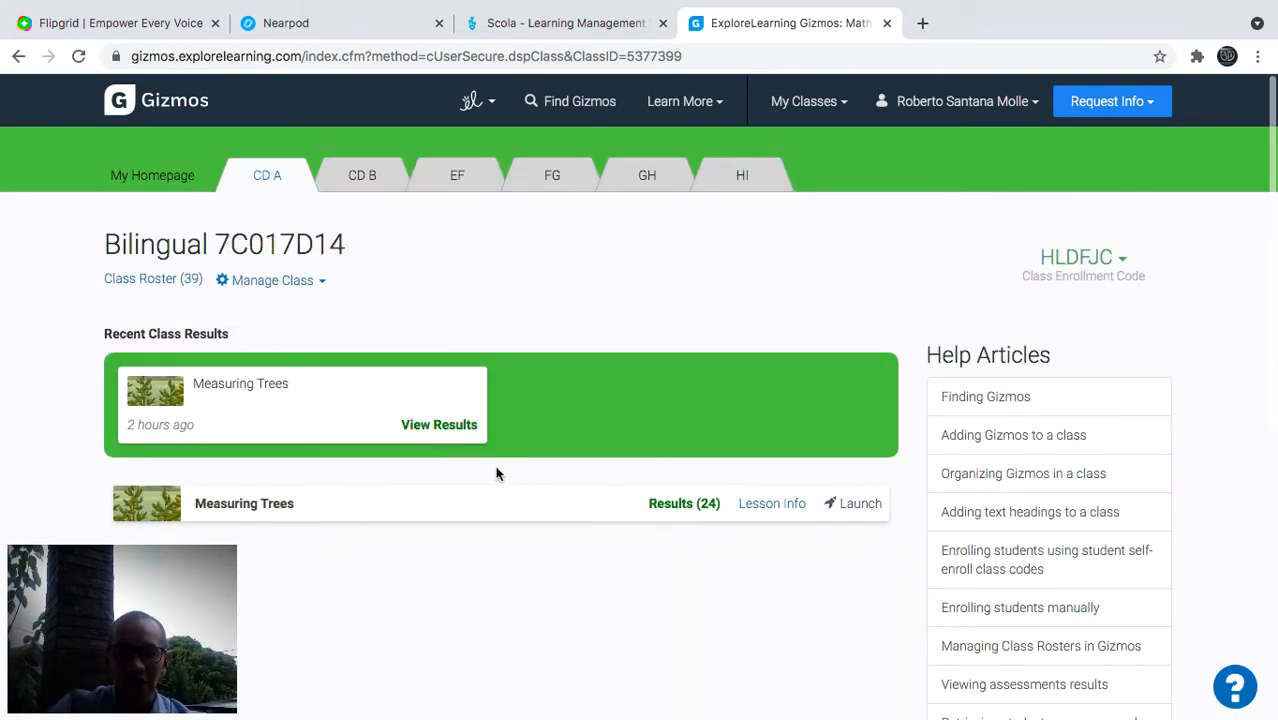
click(848, 506)
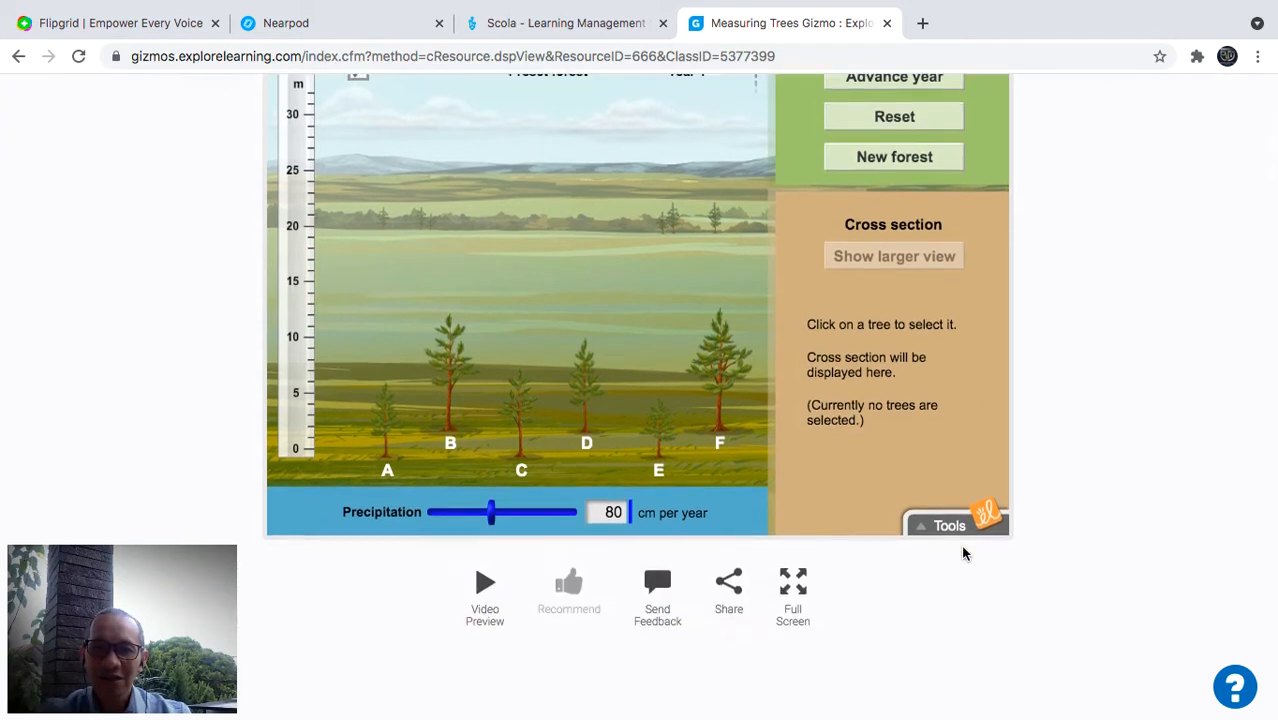
View the Measuring Trees simulation in full screen and return to the normal page view.
scroll(961, 548, down, 4)
scroll(963, 553, up, 3)
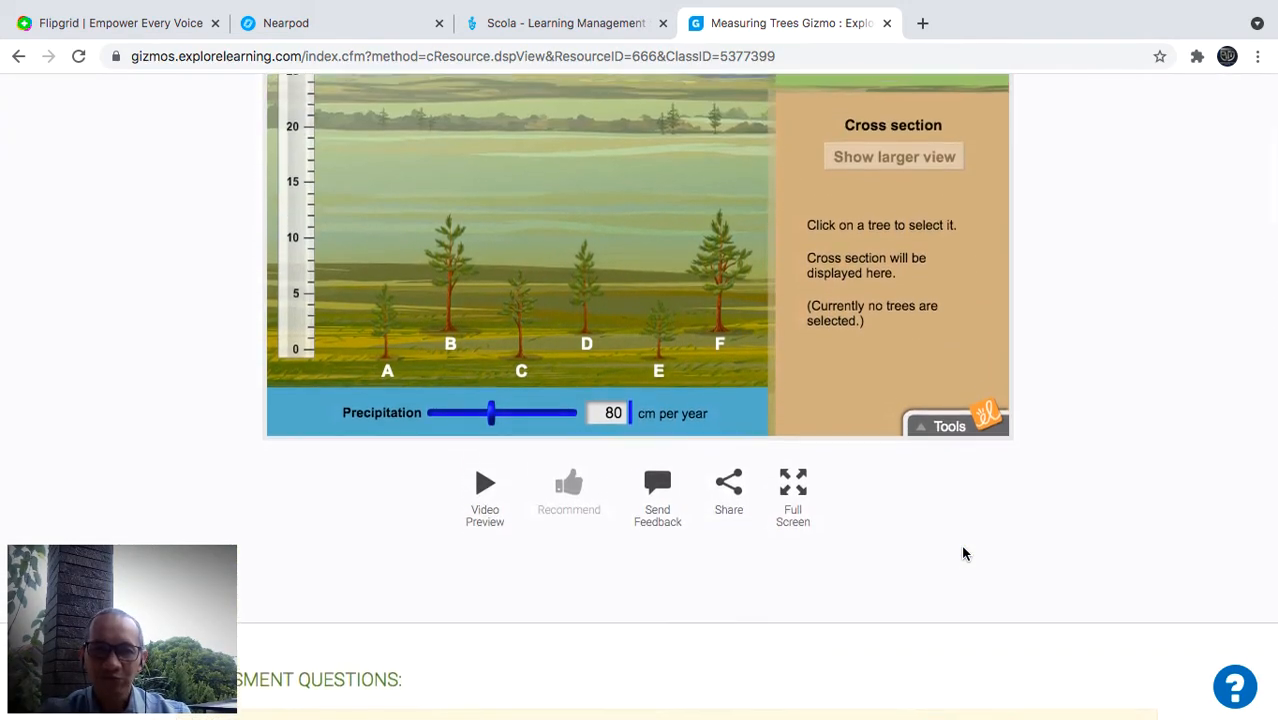
click(793, 500)
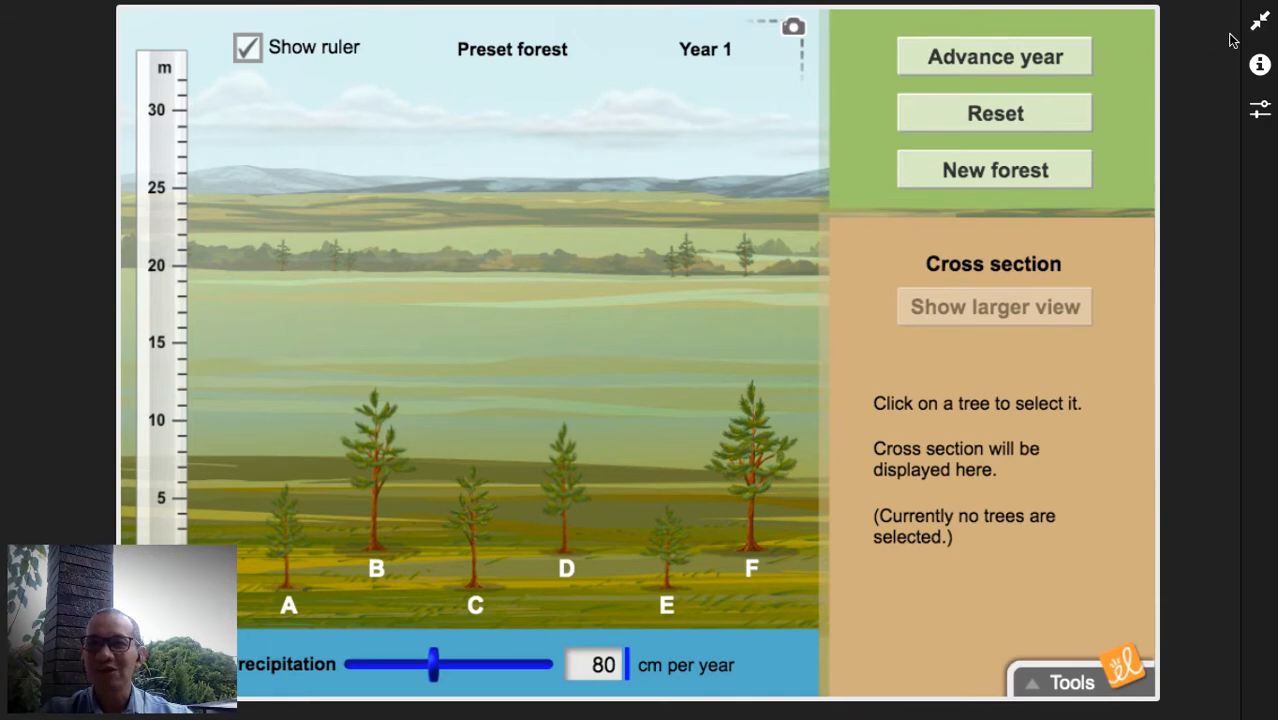
click(1262, 20)
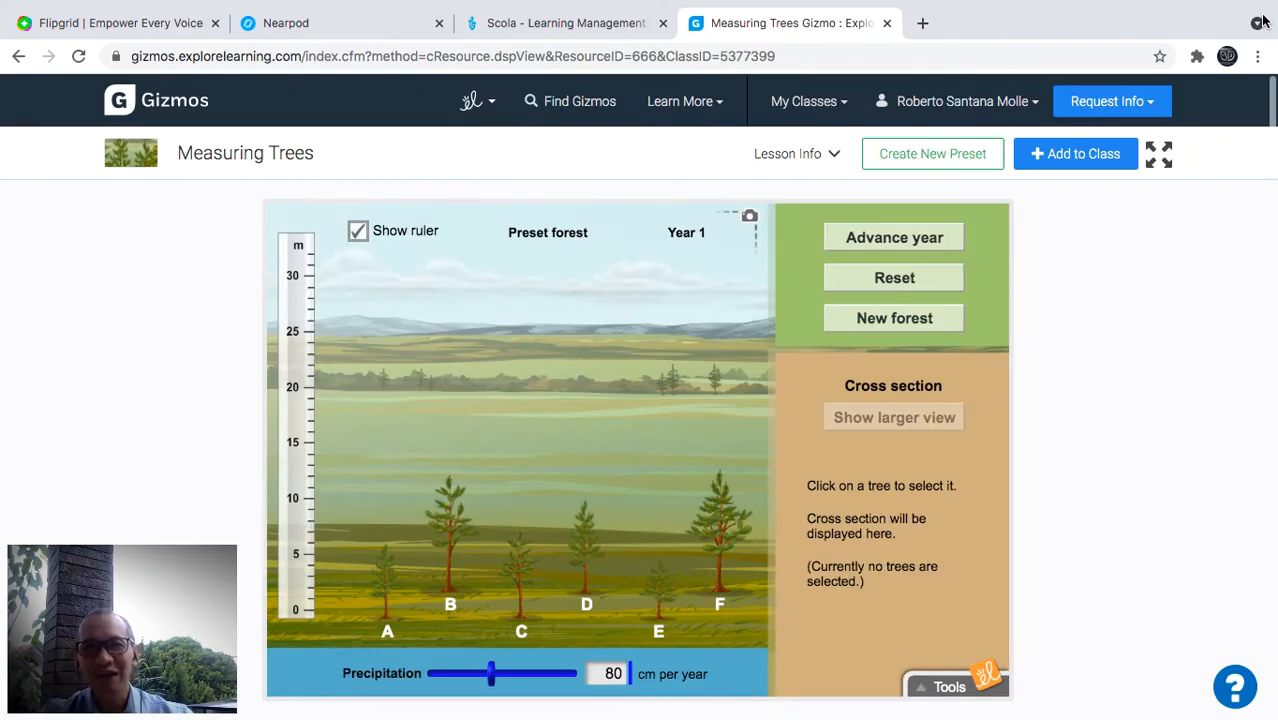
Show the lesson info and download the Student Exploration Sheet in MS Word format.
click(826, 162)
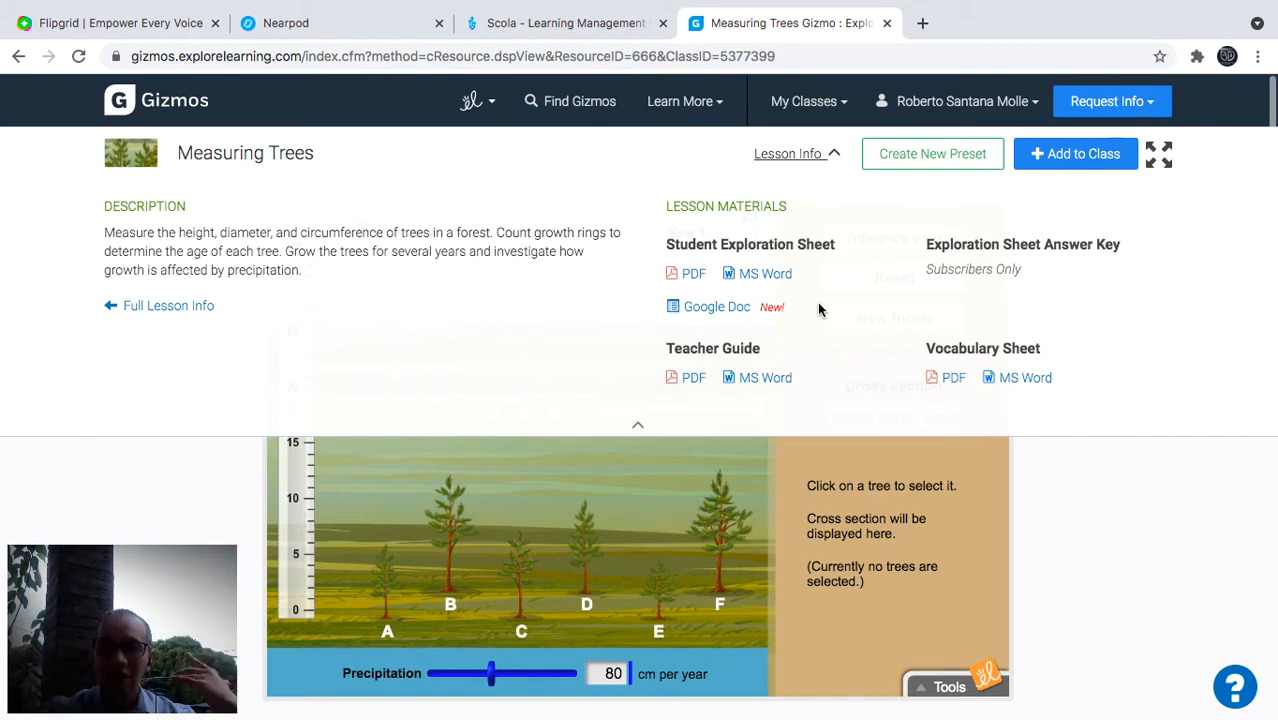
click(783, 284)
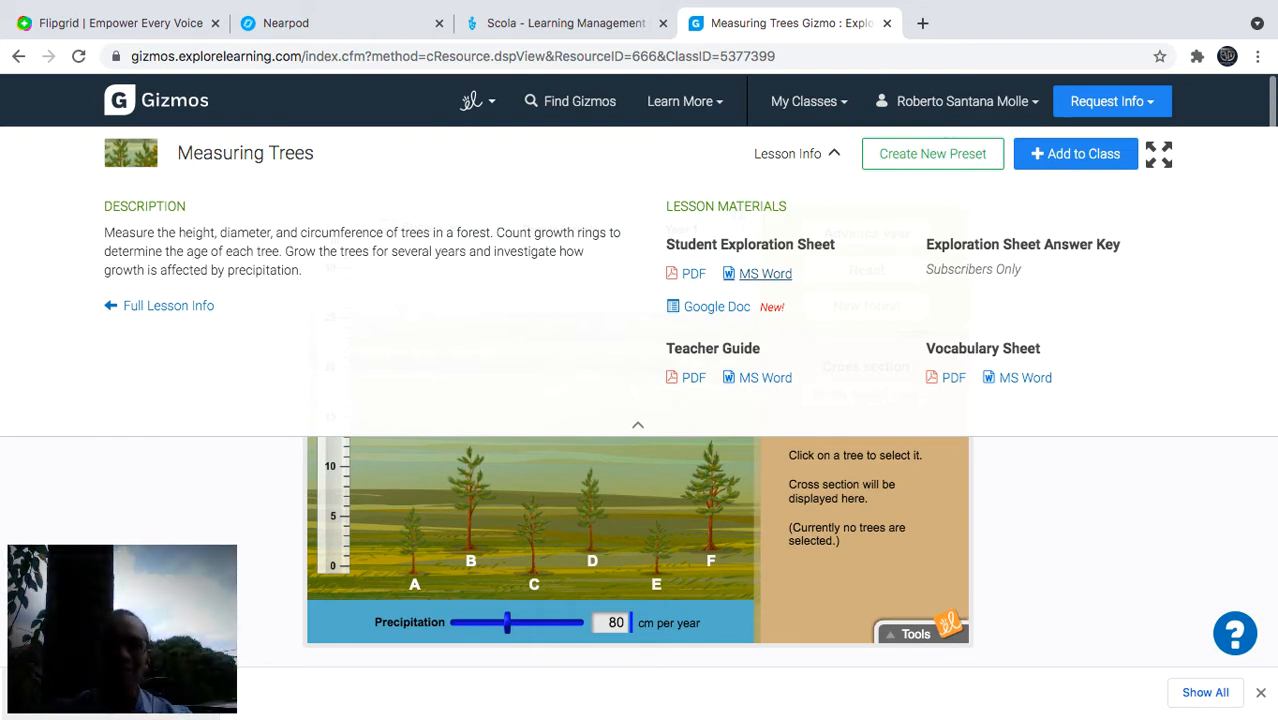
click(765, 273)
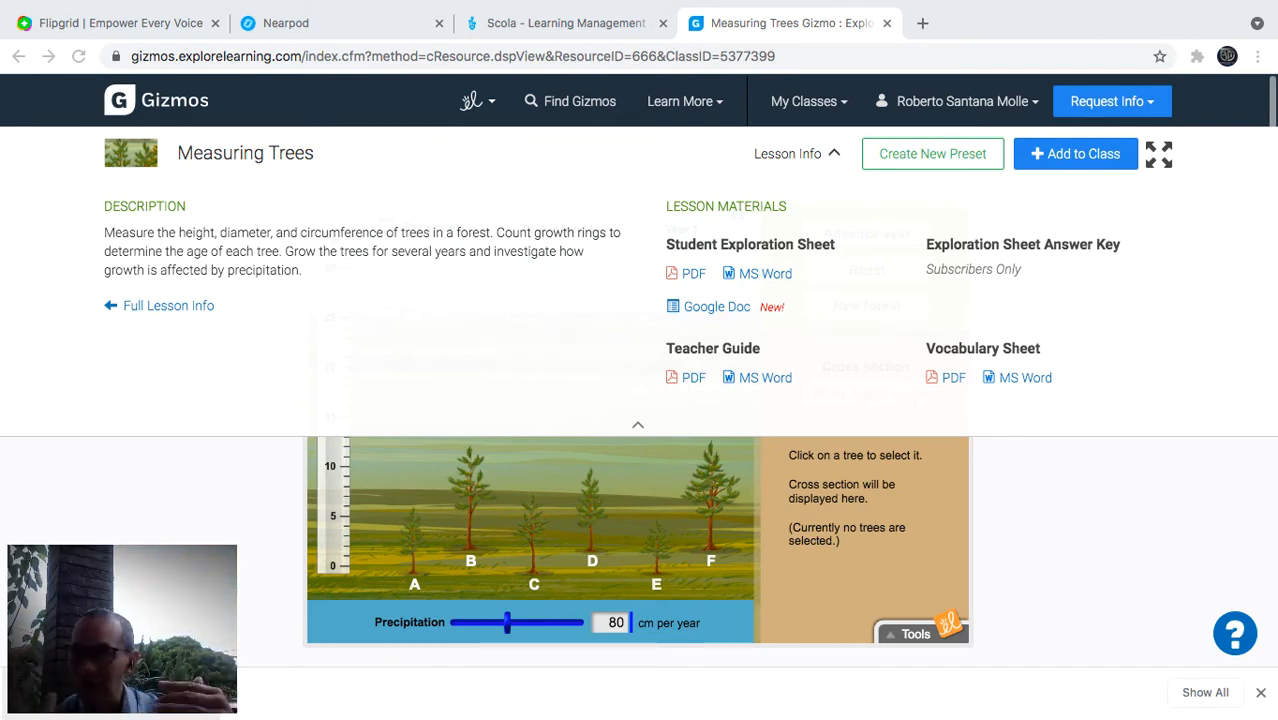
Switch to the MeasuringTreesSE (2) worksheet in Word, closing the Finder search window, and enlarge the page to read the Prior Knowledge Questions.
key(ctrl+Up)
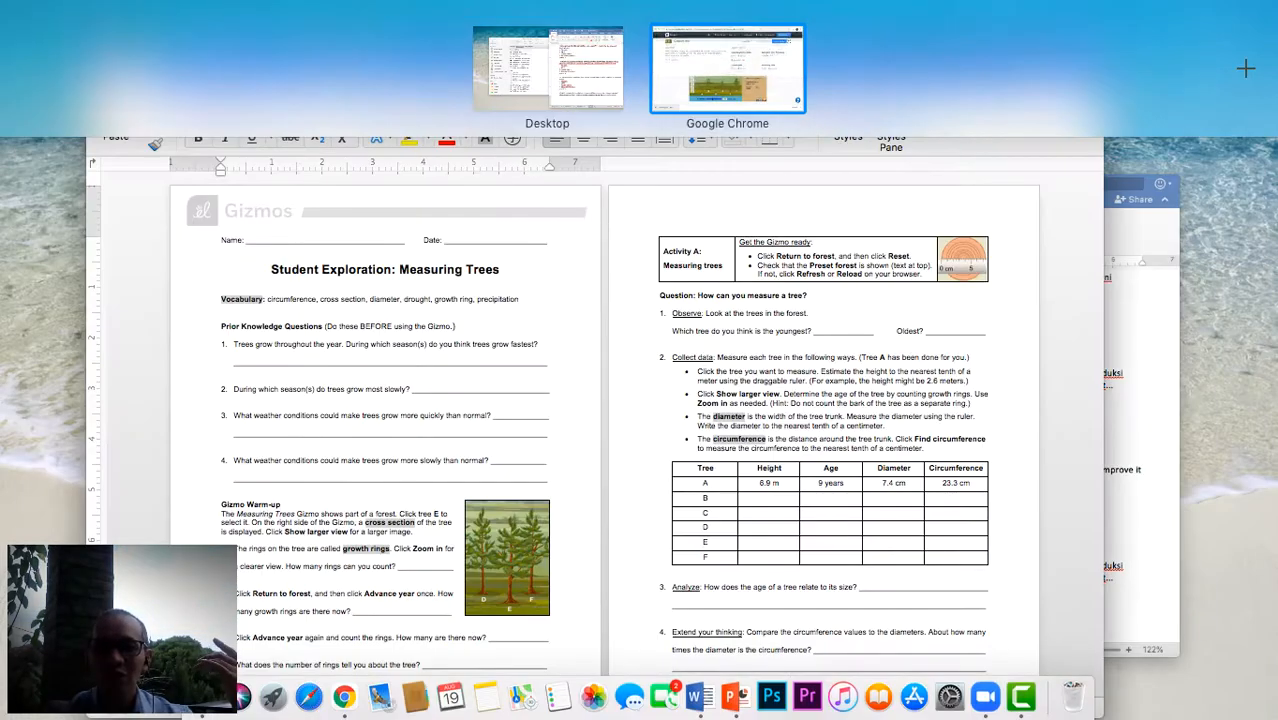
click(452, 511)
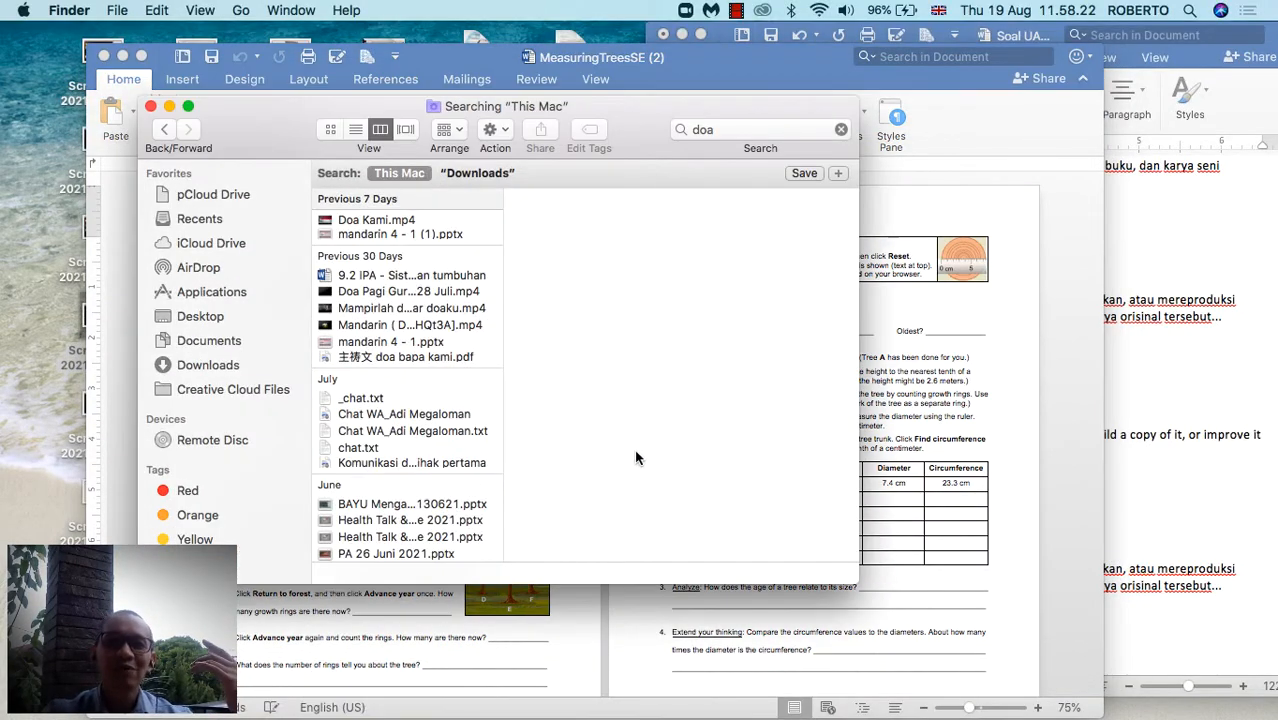
click(151, 106)
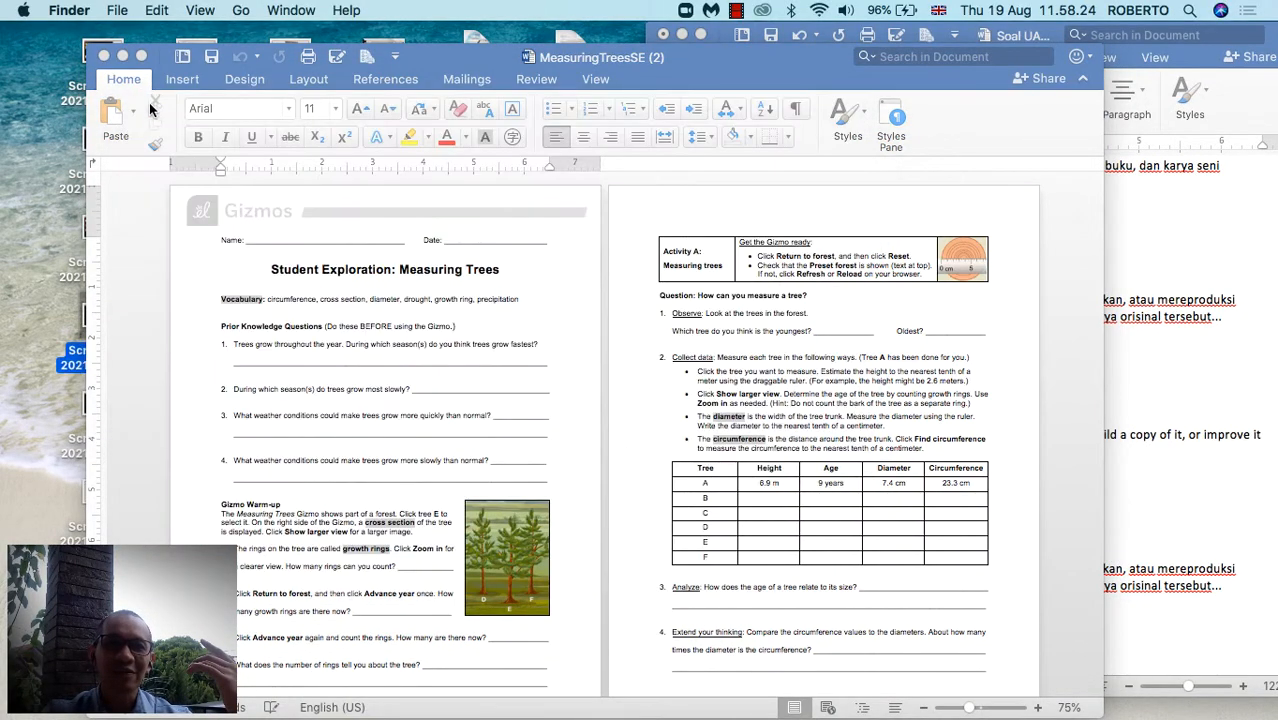
click(427, 318)
scroll(427, 318, up, 3)
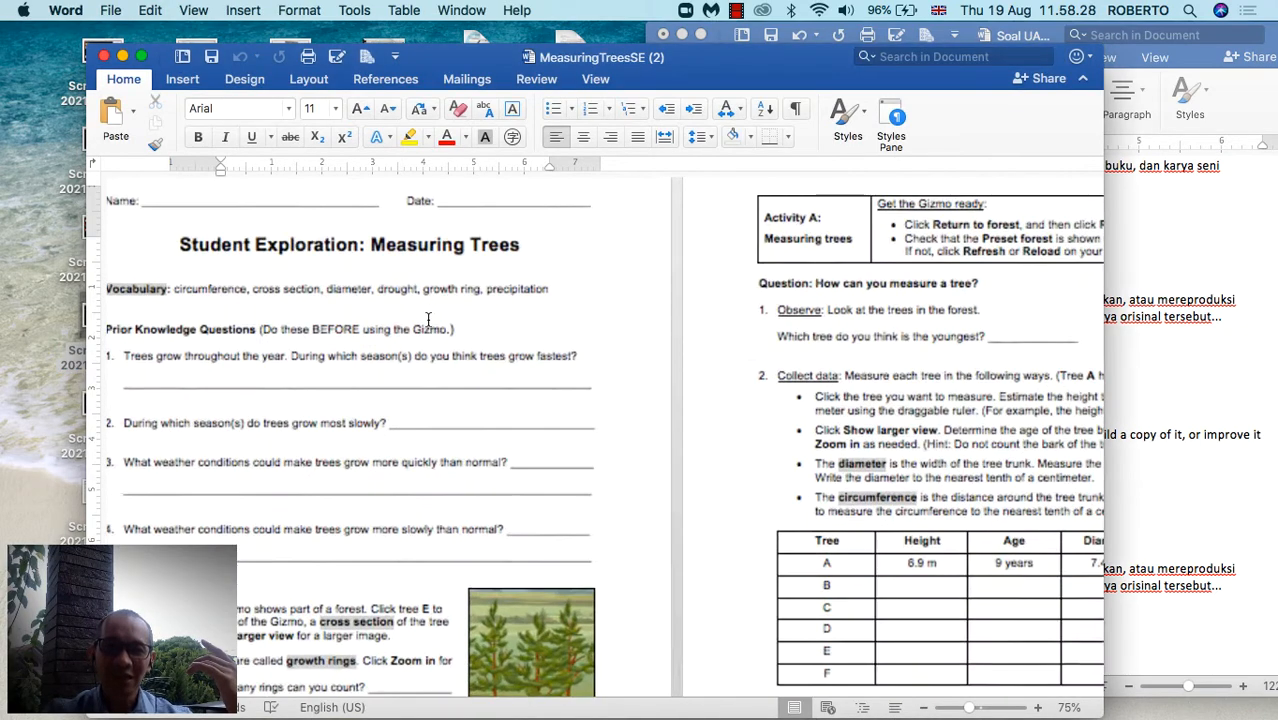
scroll(427, 318, up, 3)
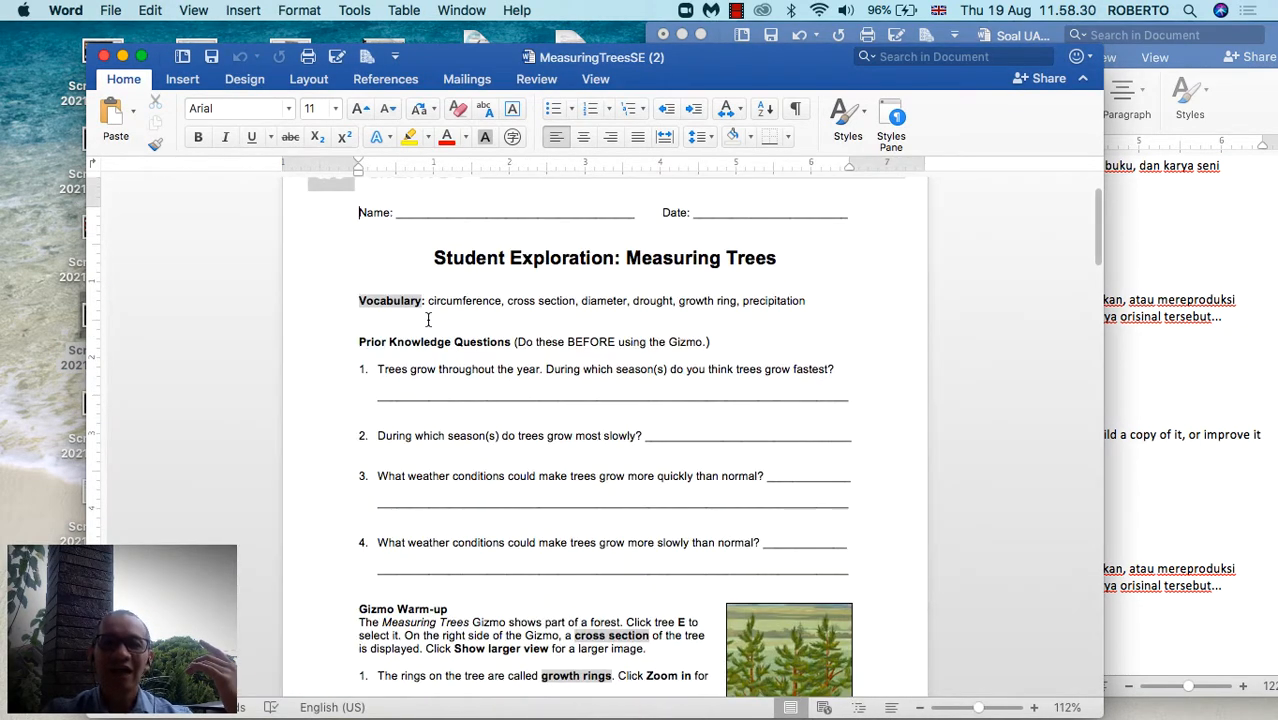
scroll(437, 374, up, 3)
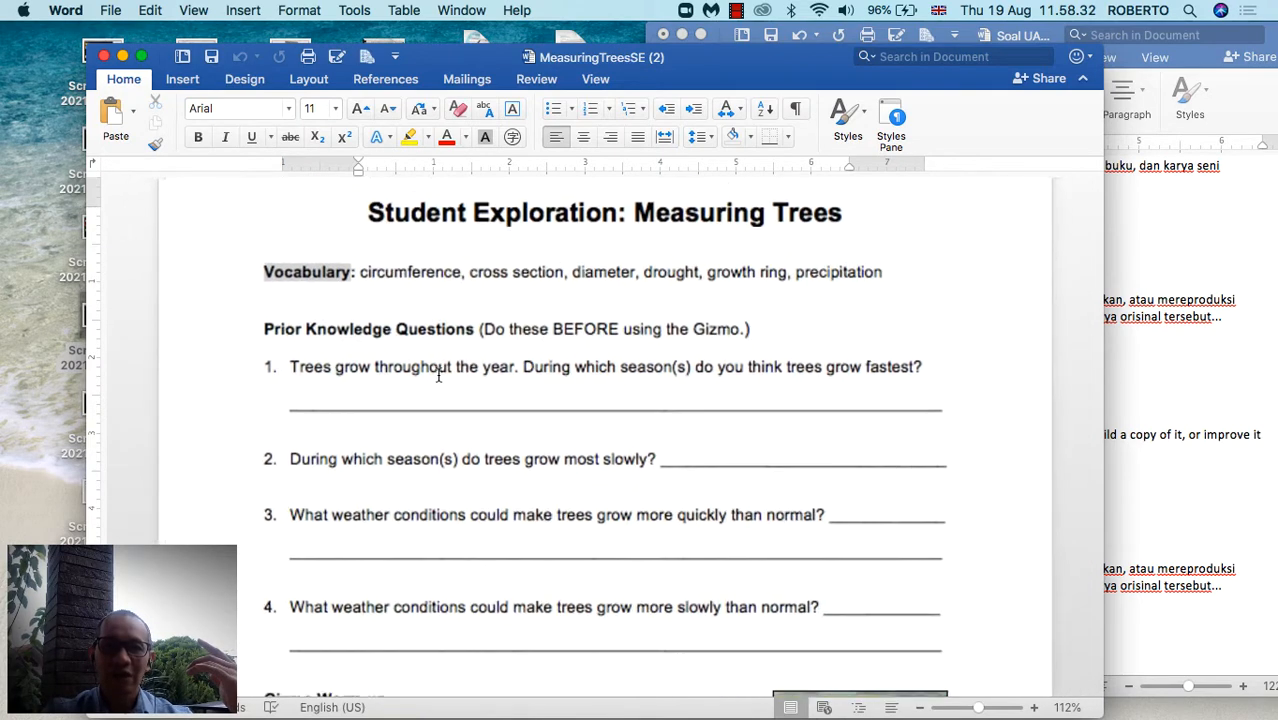
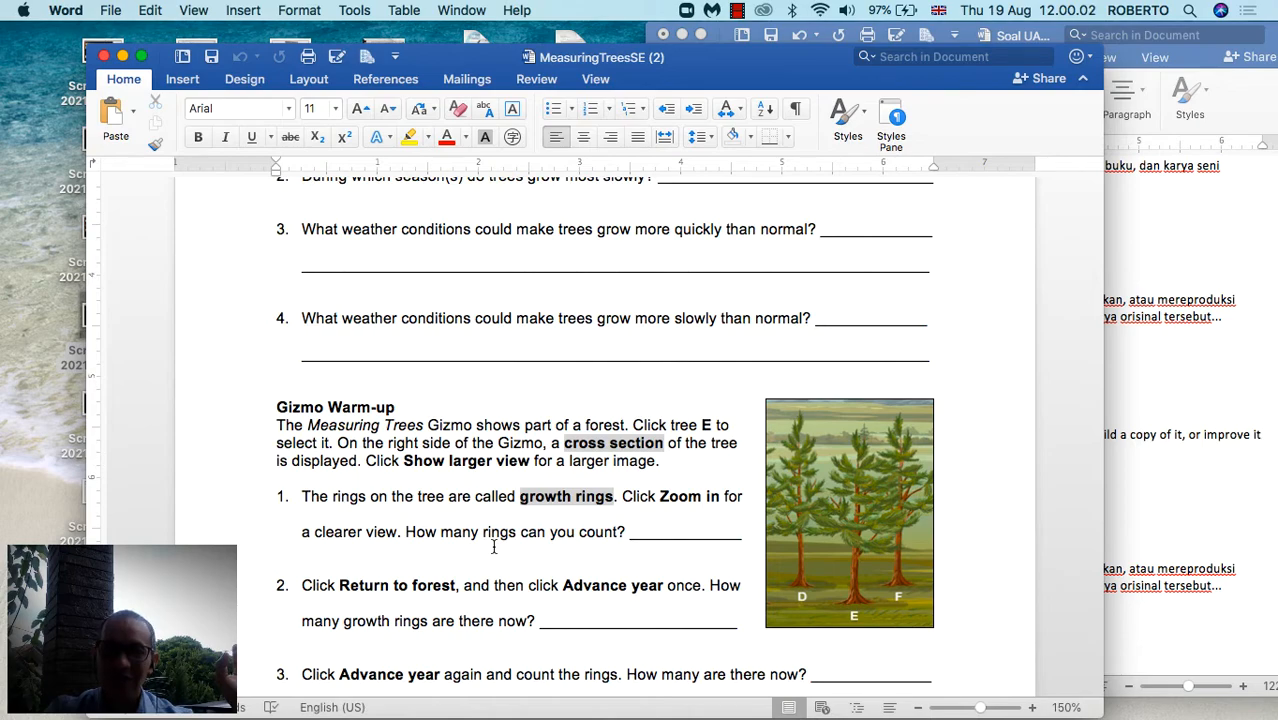
Switch to the Measuring Trees simulation in Chrome and preview the cross sections of trees E, F and D, ending with tree E selected.
key(ctrl+Up)
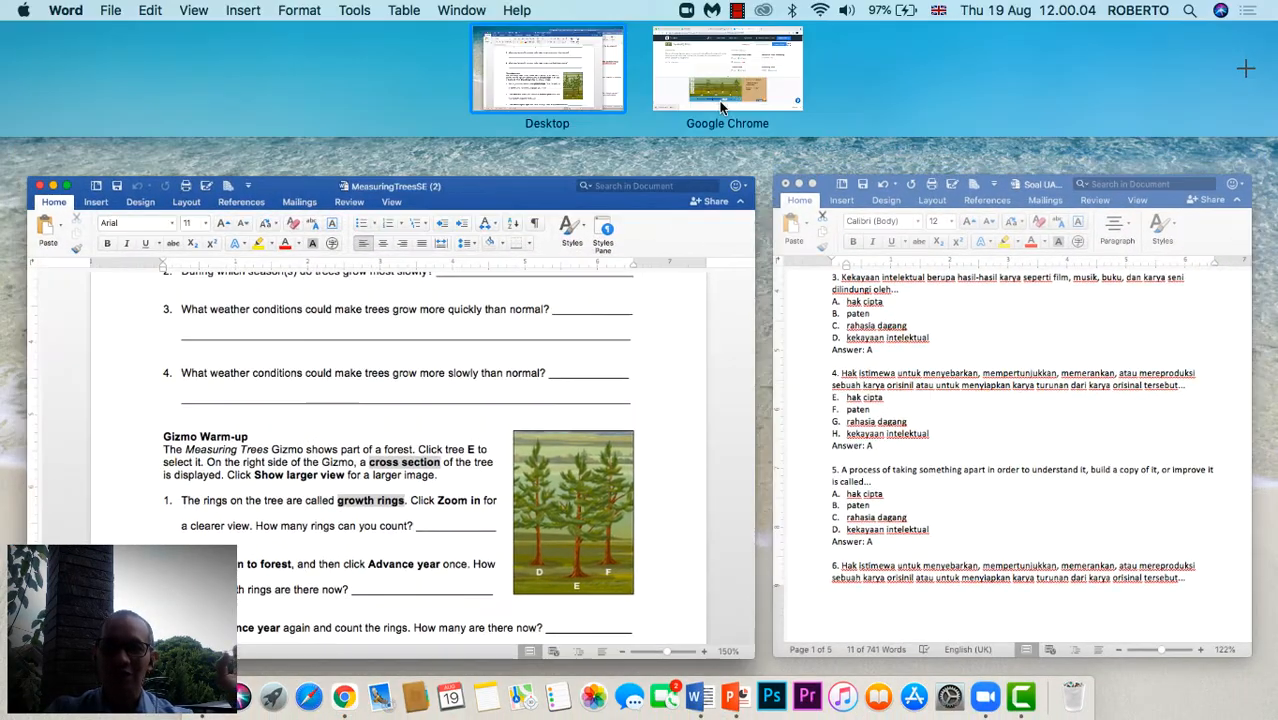
click(722, 107)
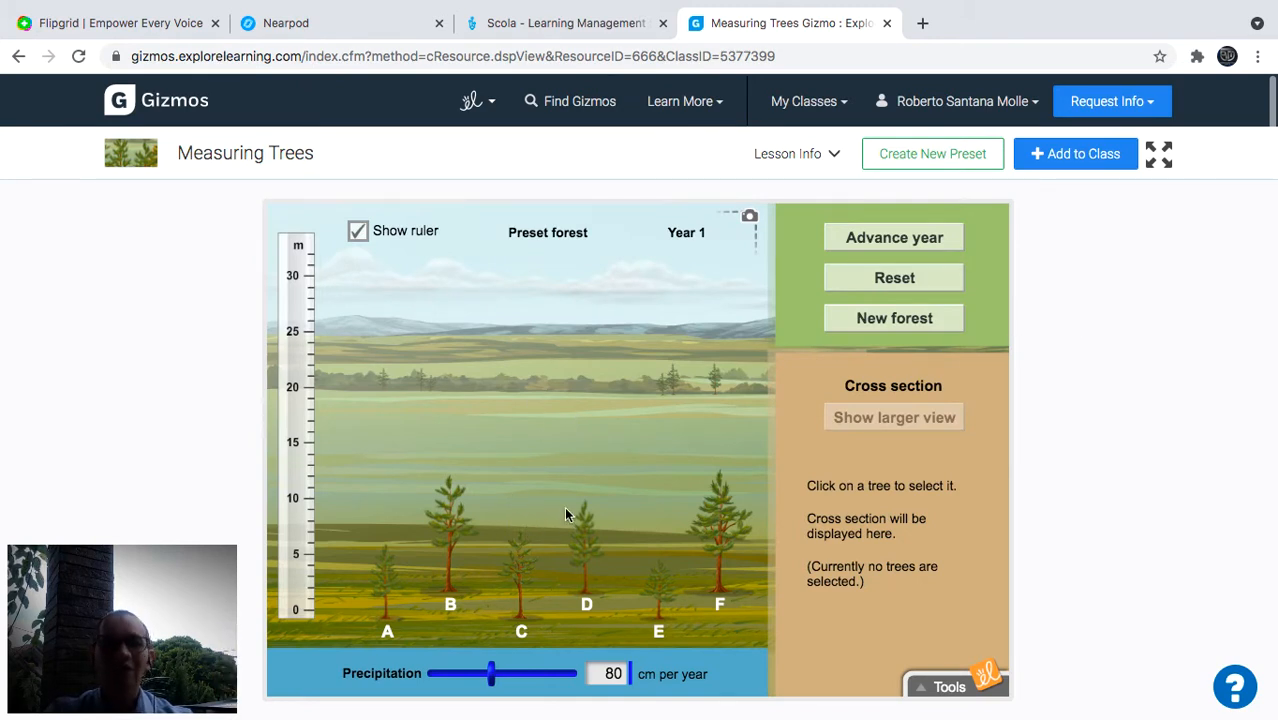
click(660, 590)
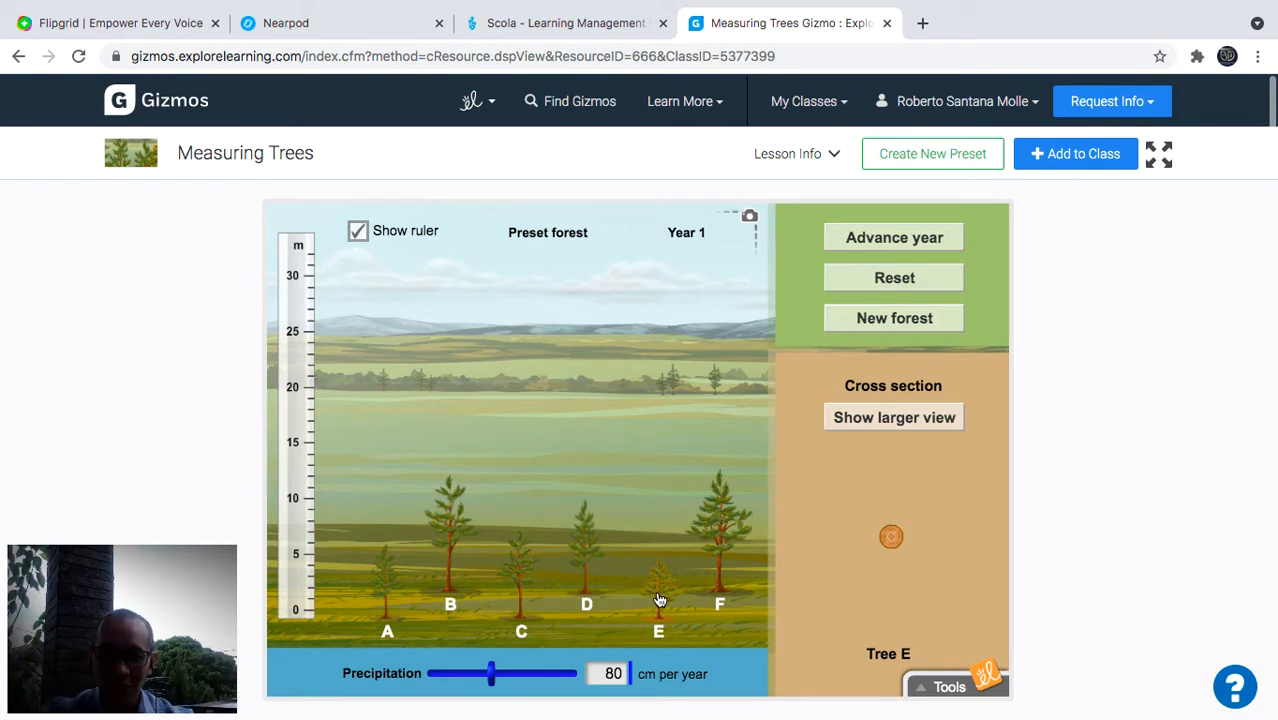
click(712, 521)
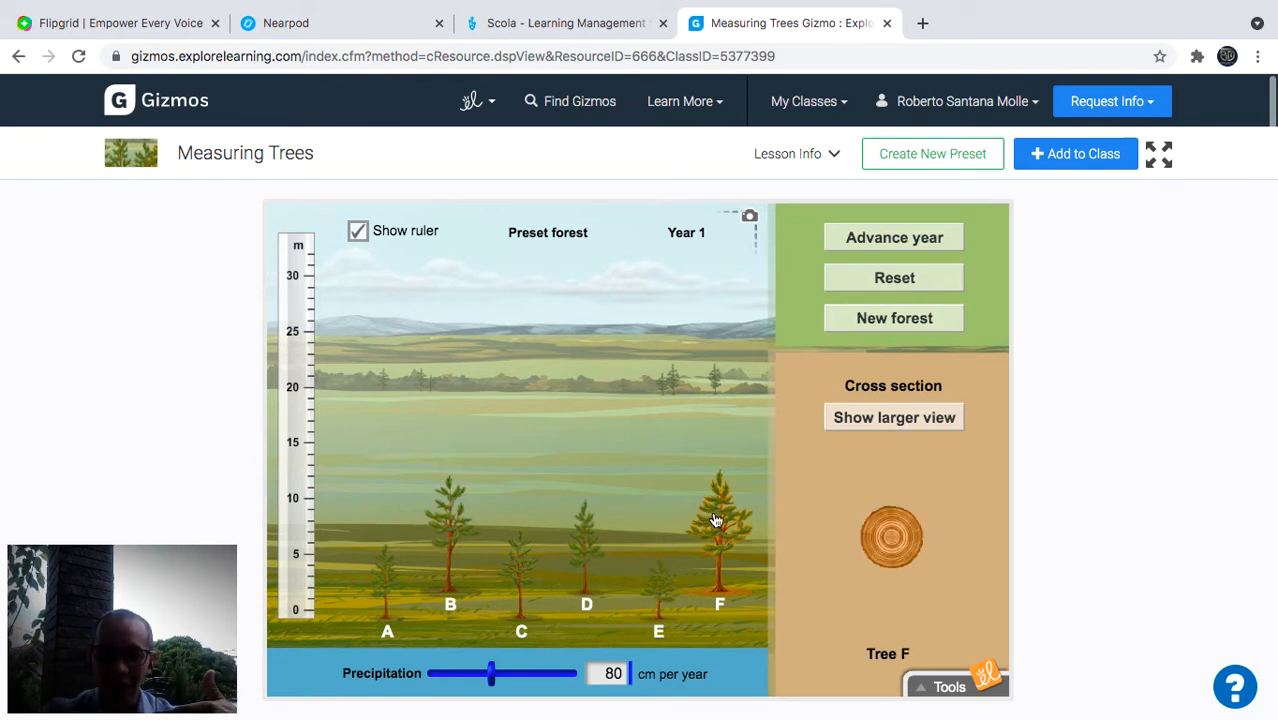
click(582, 535)
click(660, 576)
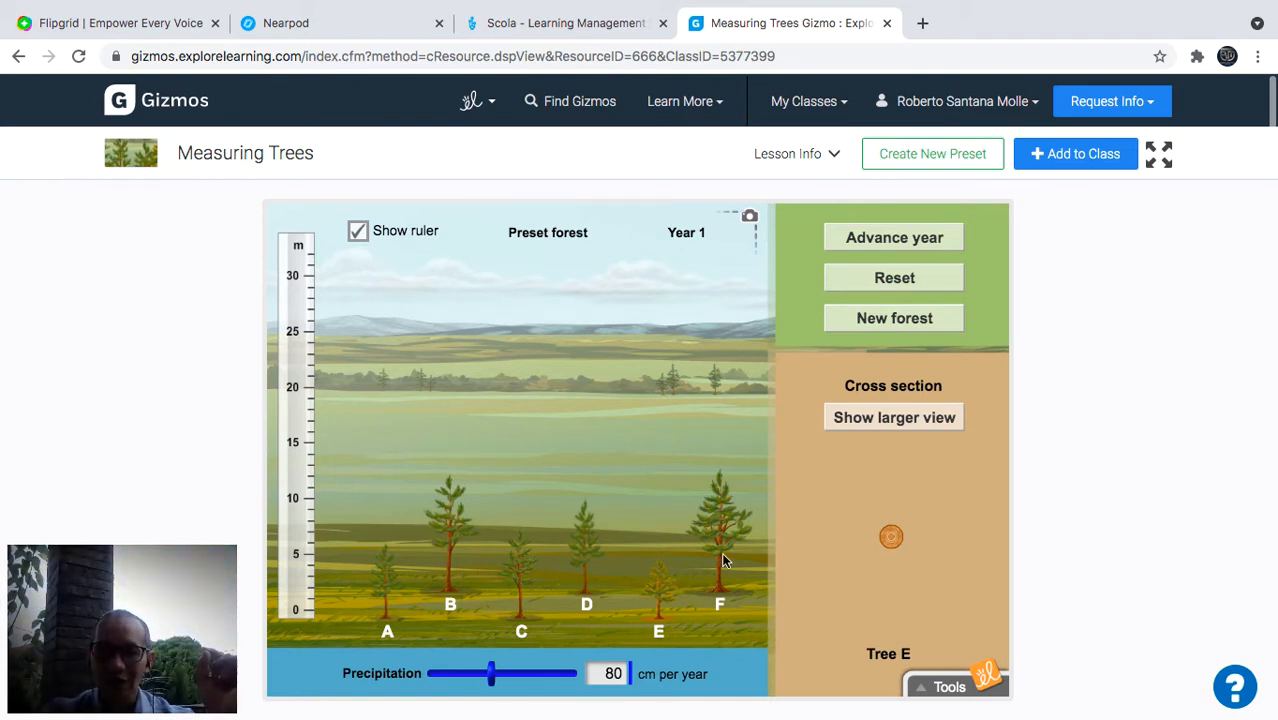
Show tree E's cross section in the larger full-screen view, hide the ruler, and zoom in fully to count the growth rings.
click(1158, 160)
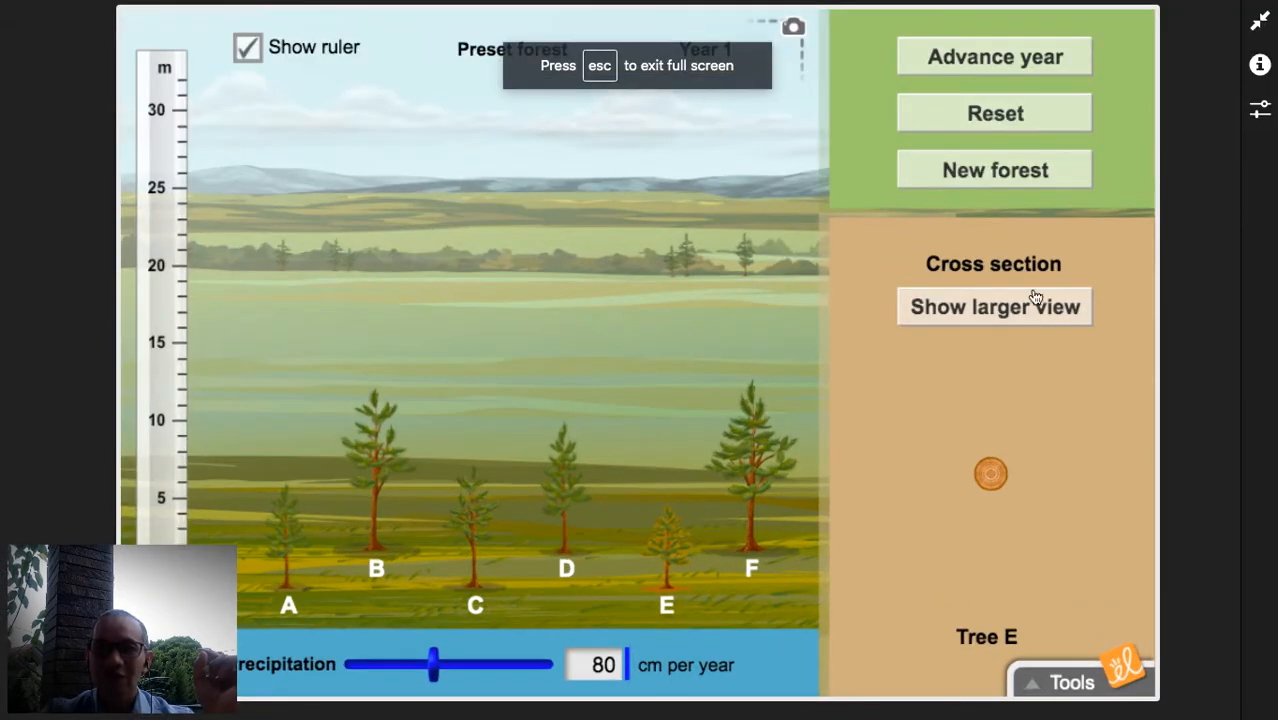
click(975, 309)
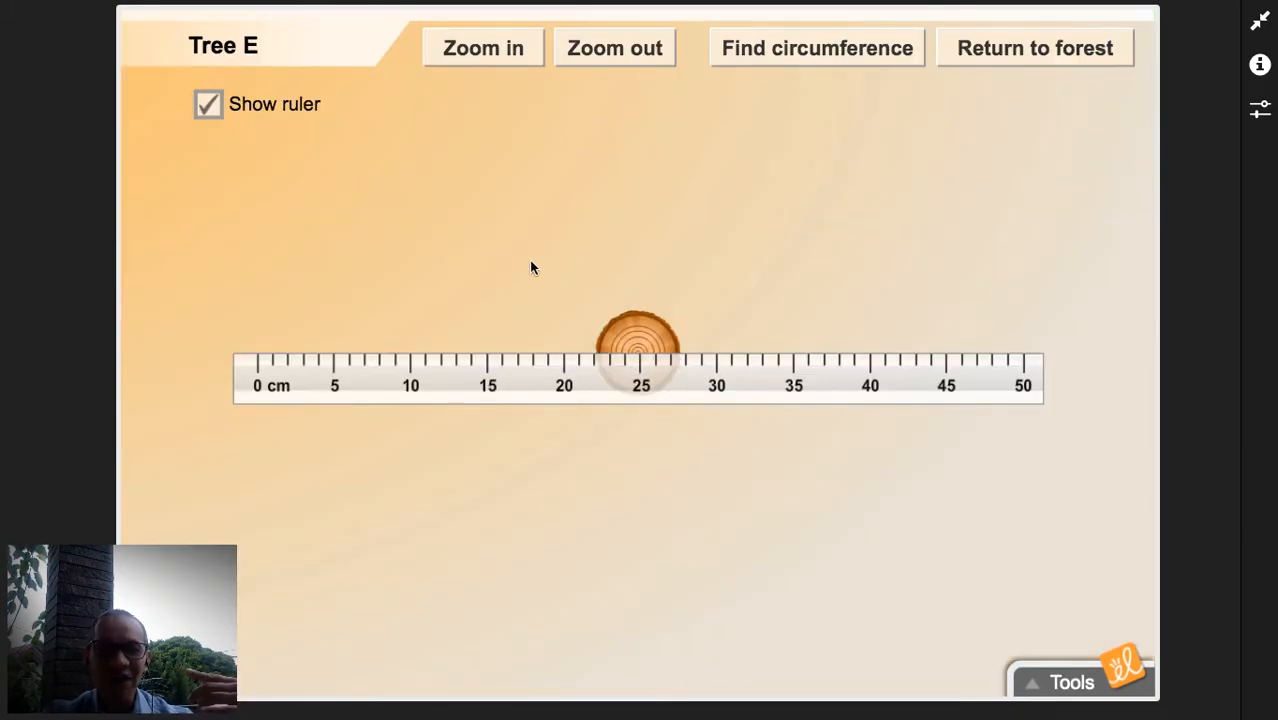
click(209, 109)
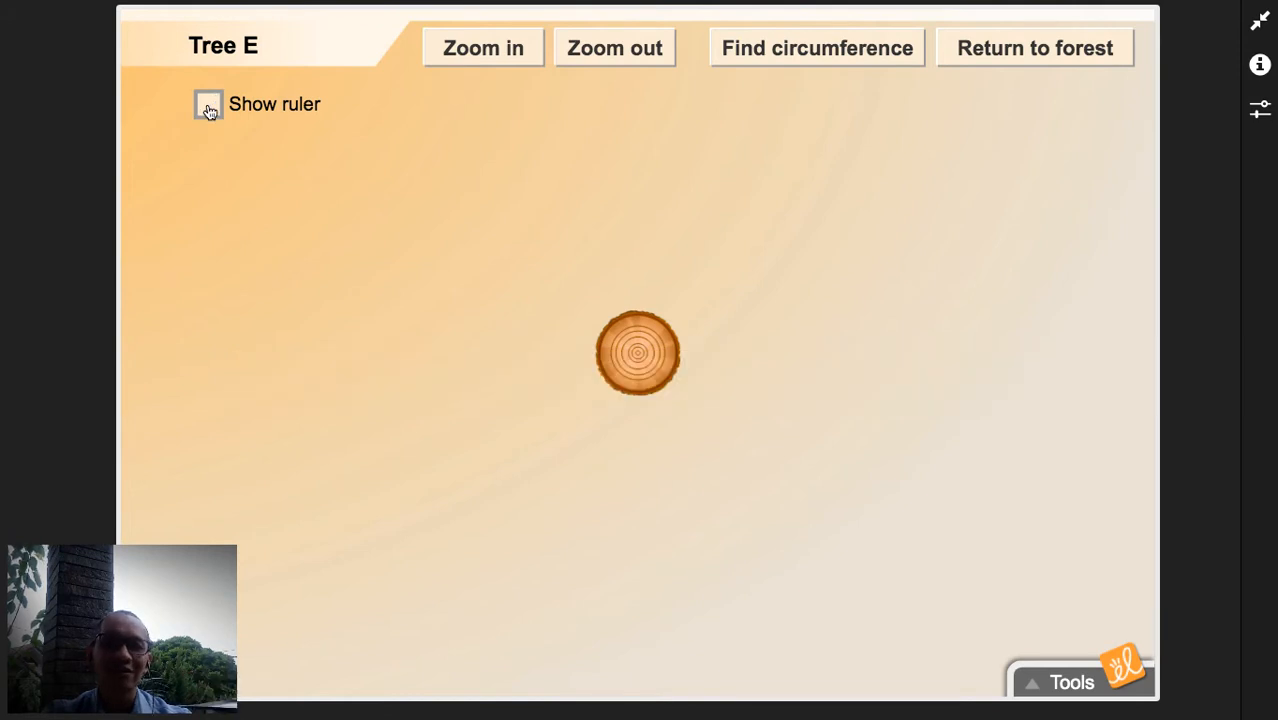
click(485, 47)
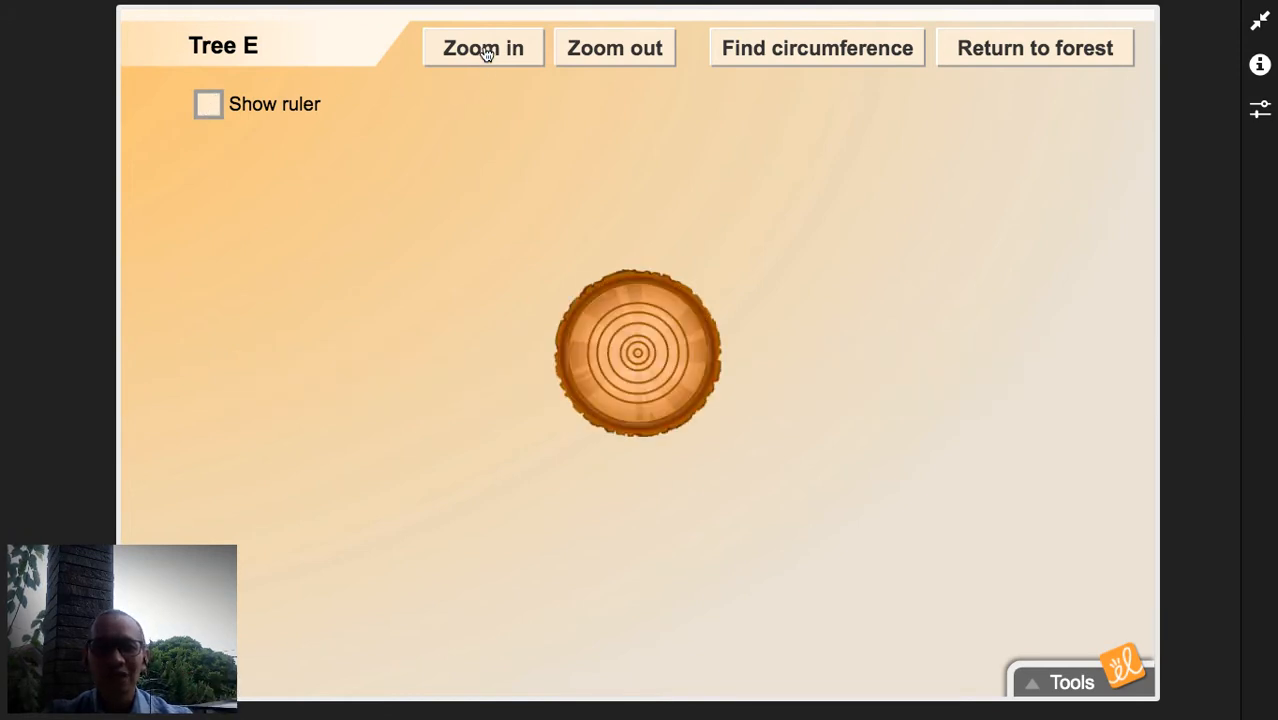
click(486, 53)
click(486, 52)
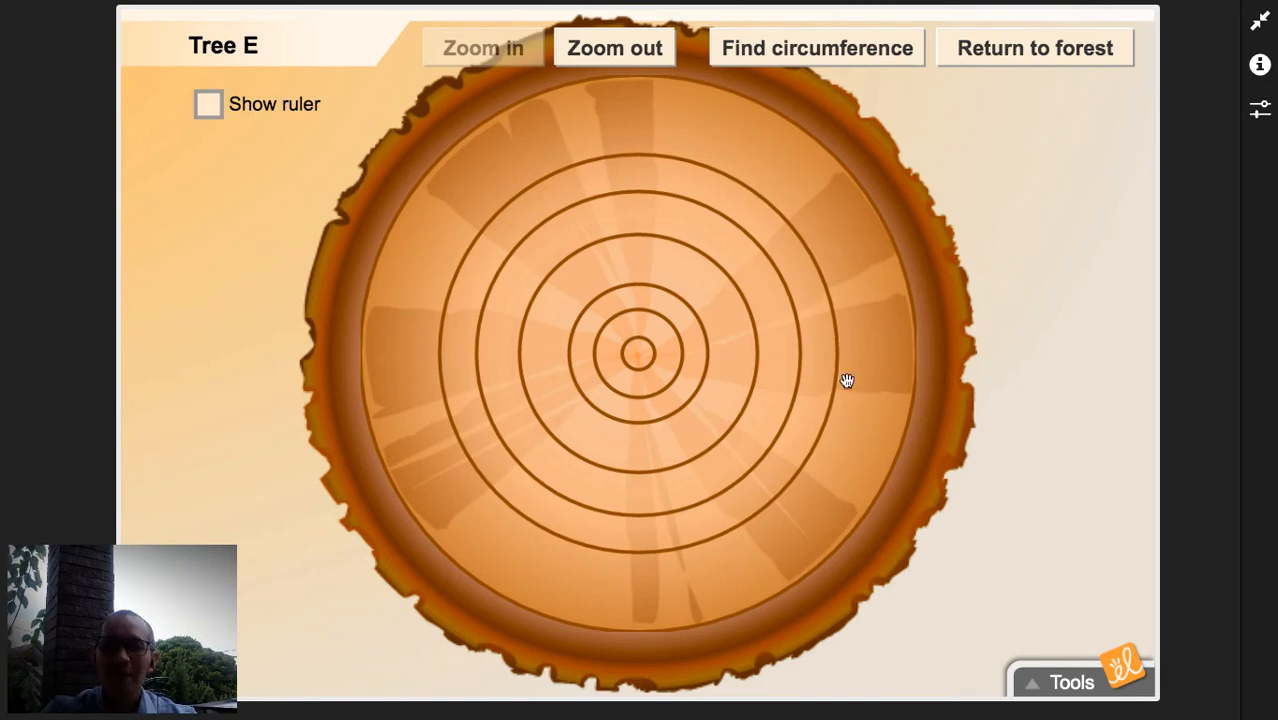
Exit the full-screen simulation and switch back to the MeasuringTreesSE (2) worksheet in Word to check the Gizmo Warm-up questions.
click(1258, 22)
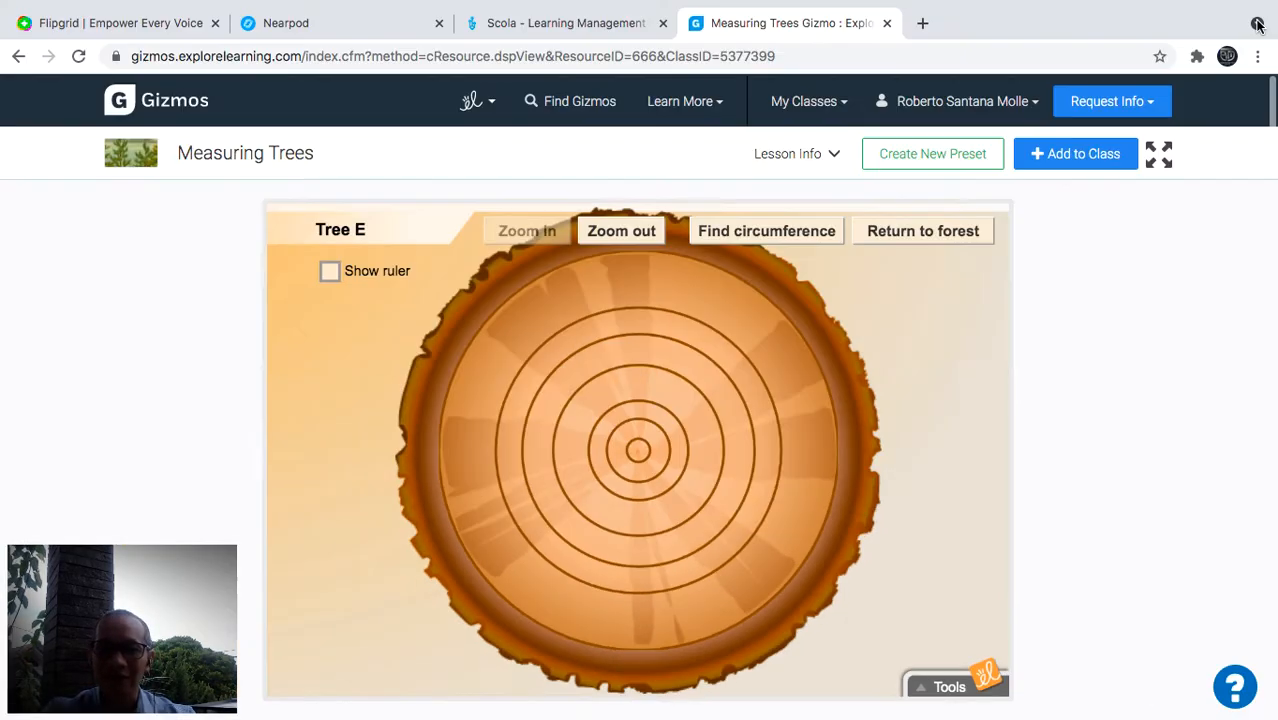
key(ctrl+Up)
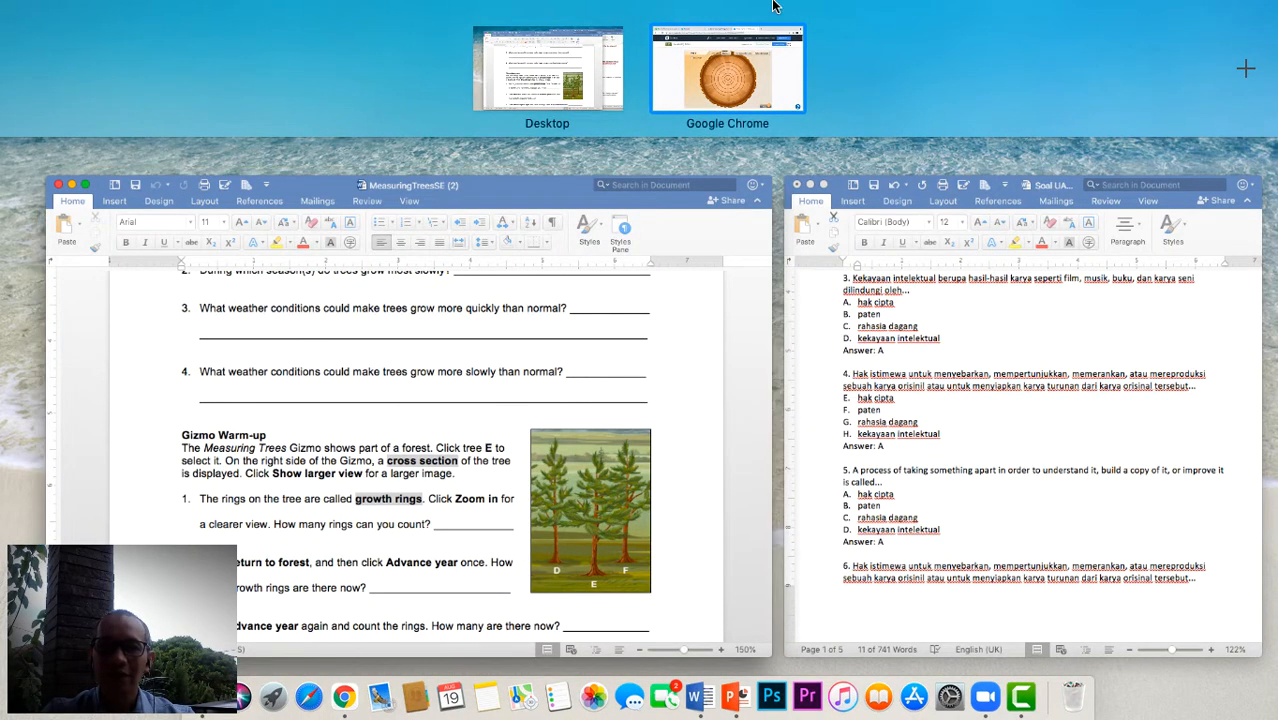
mouse_move(750, 103)
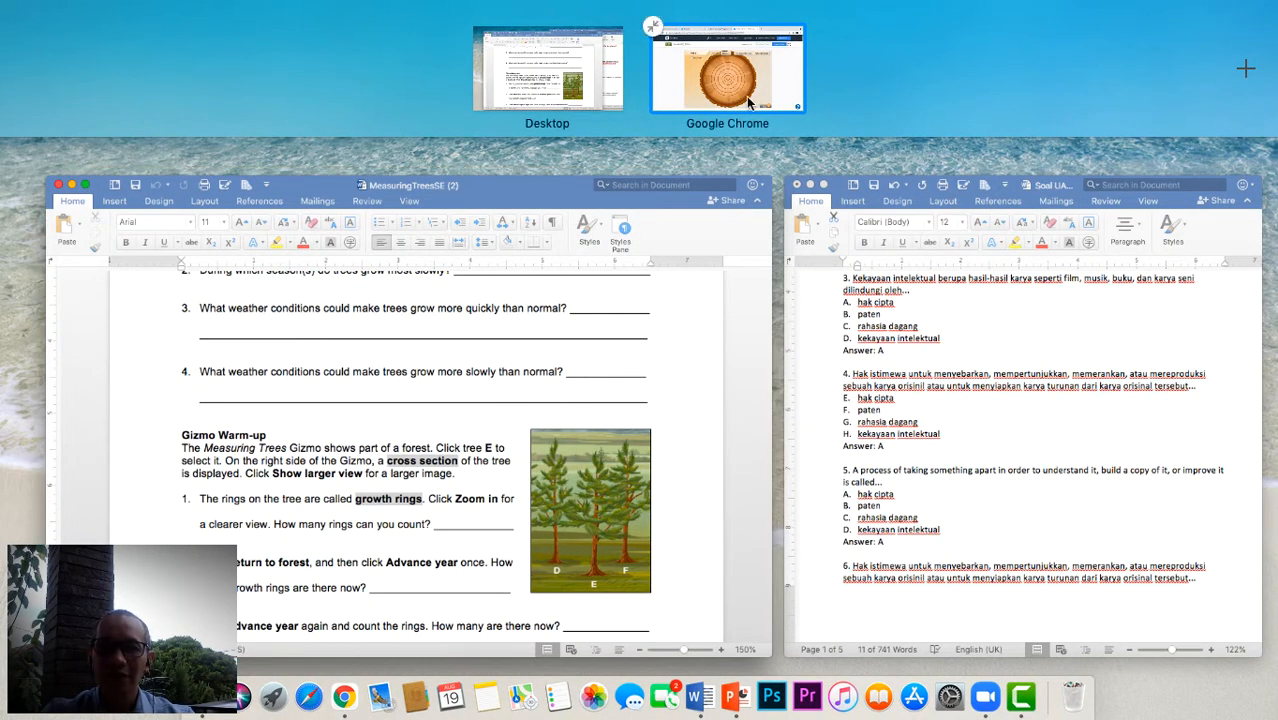
click(629, 361)
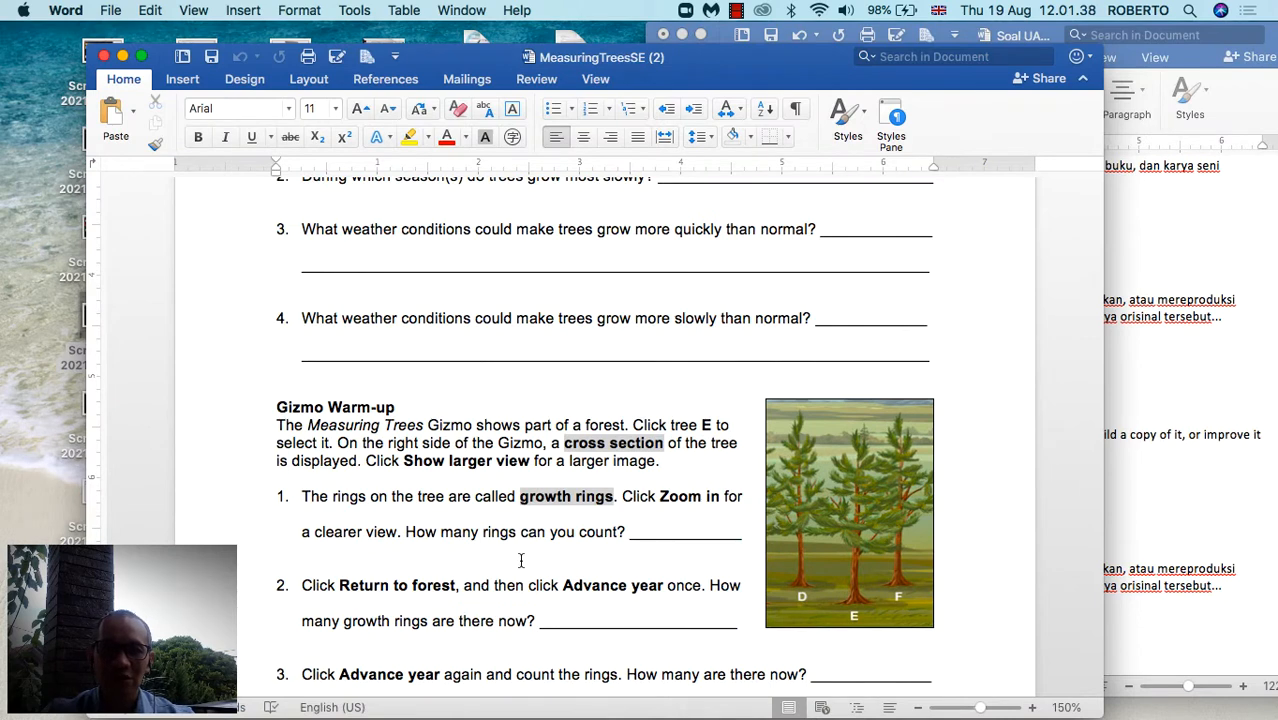
click(734, 14)
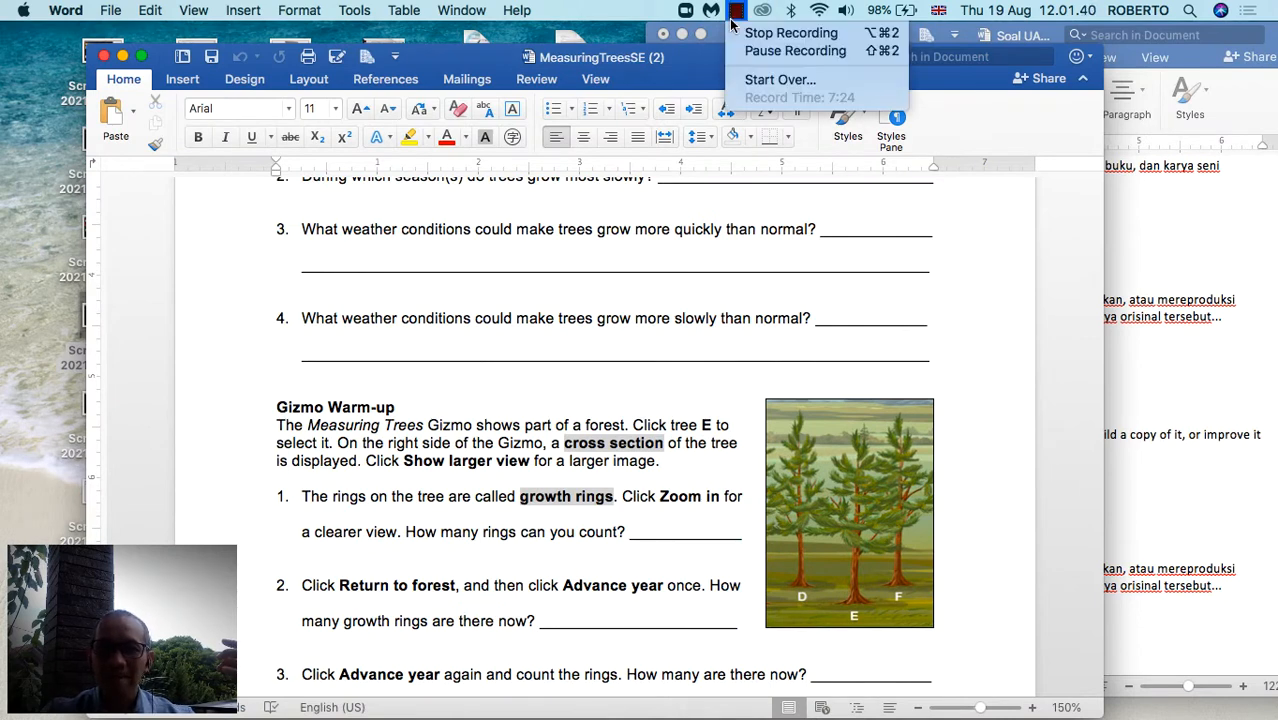
click(795, 50)
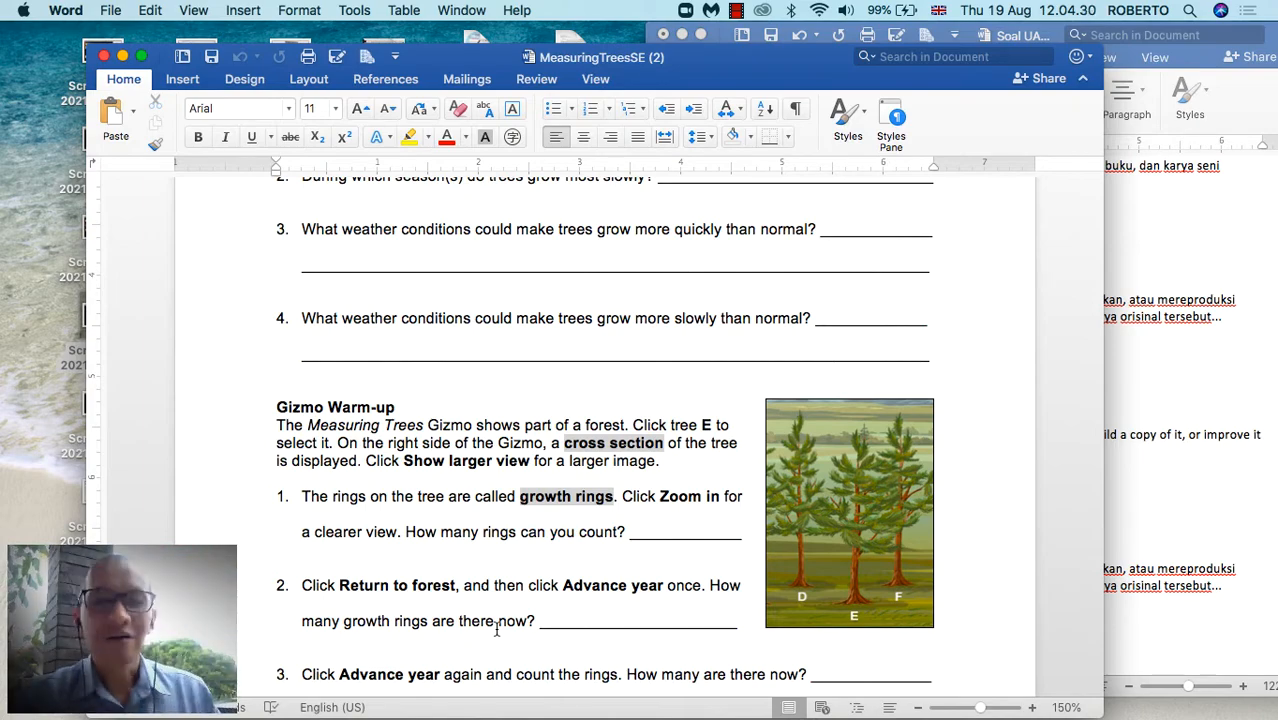
Switch to the simulation in Chrome and return from tree E's cross section to the forest view.
key(ctrl+Up)
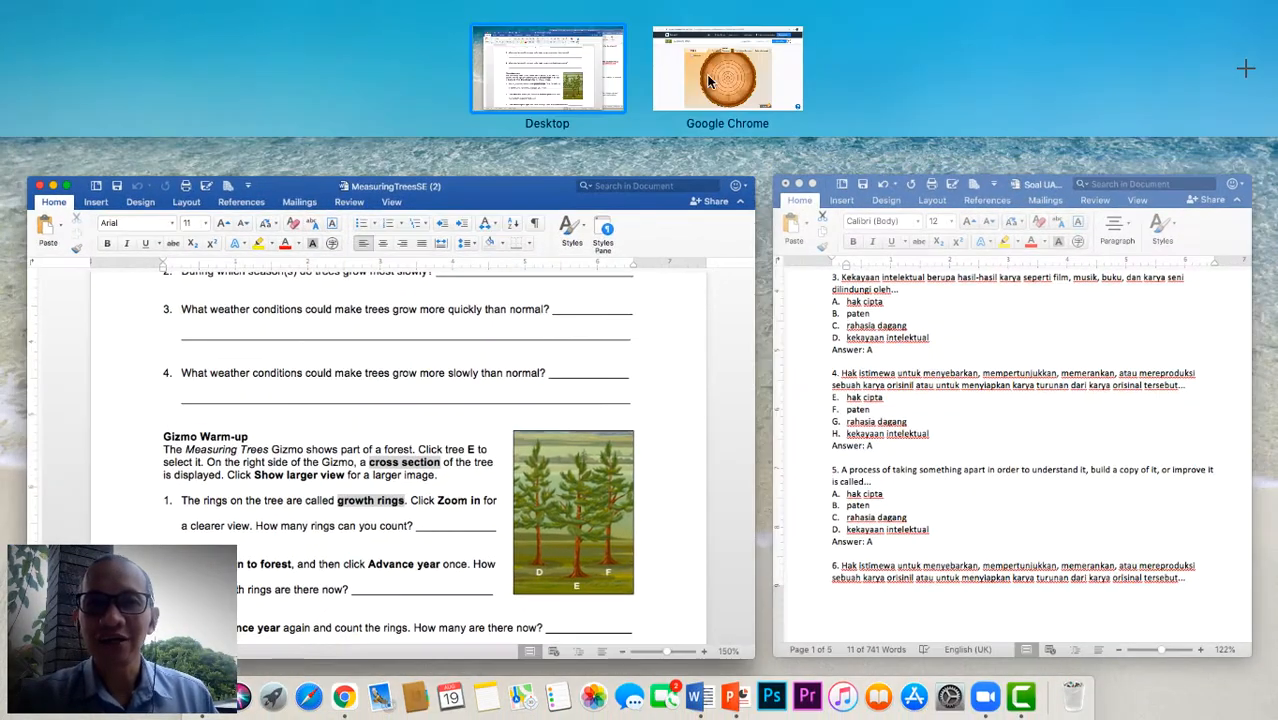
click(706, 74)
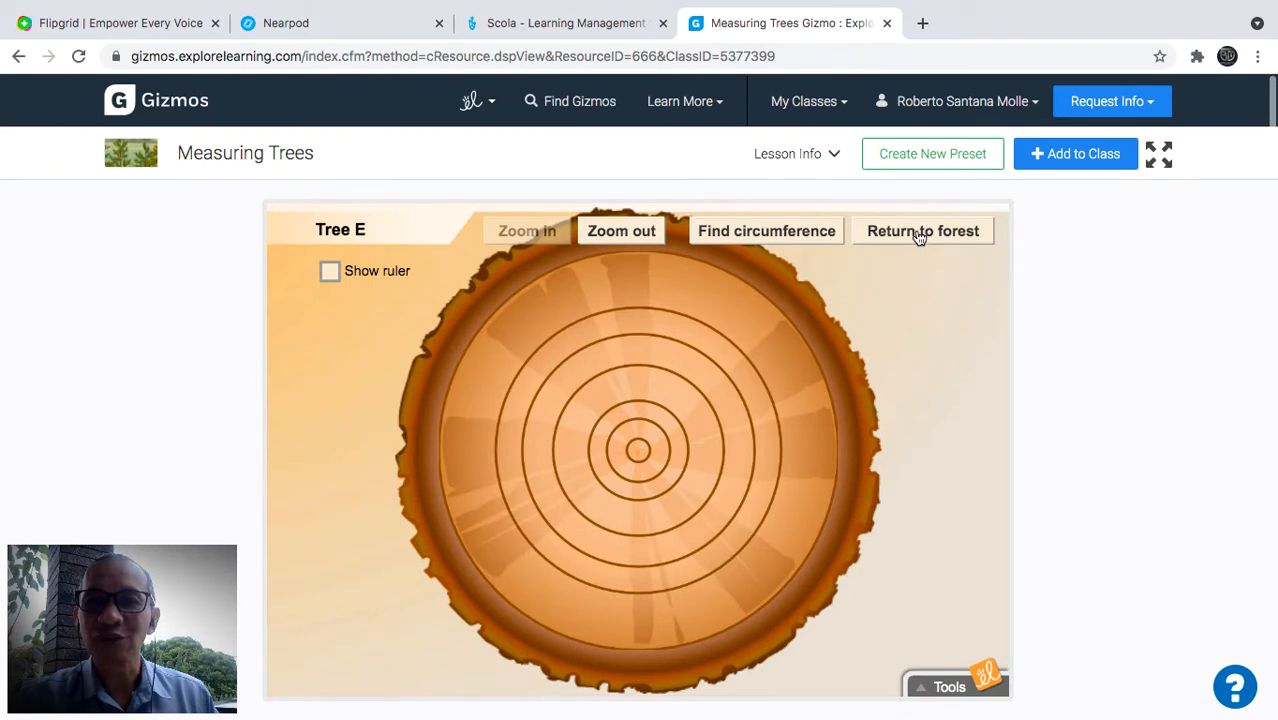
click(919, 229)
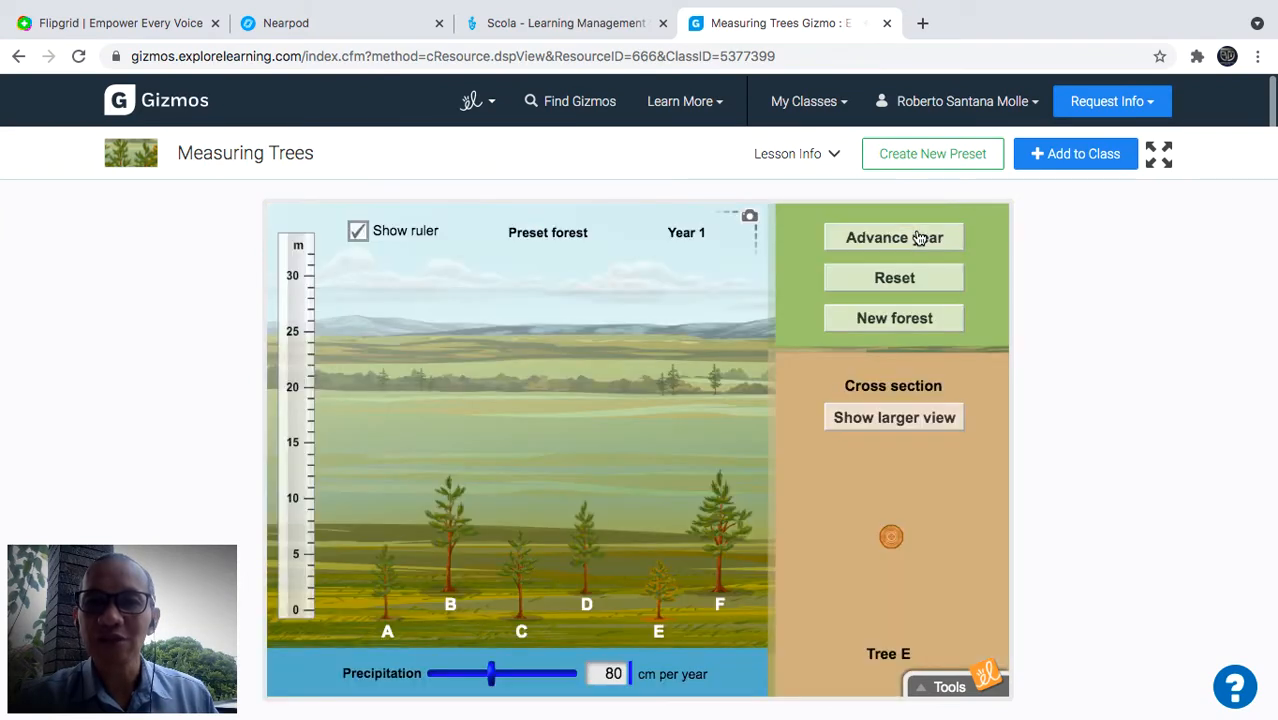
Advance the forest to year 2 and show tree E's cross section in the larger view, fully zoomed in without the ruler.
click(885, 245)
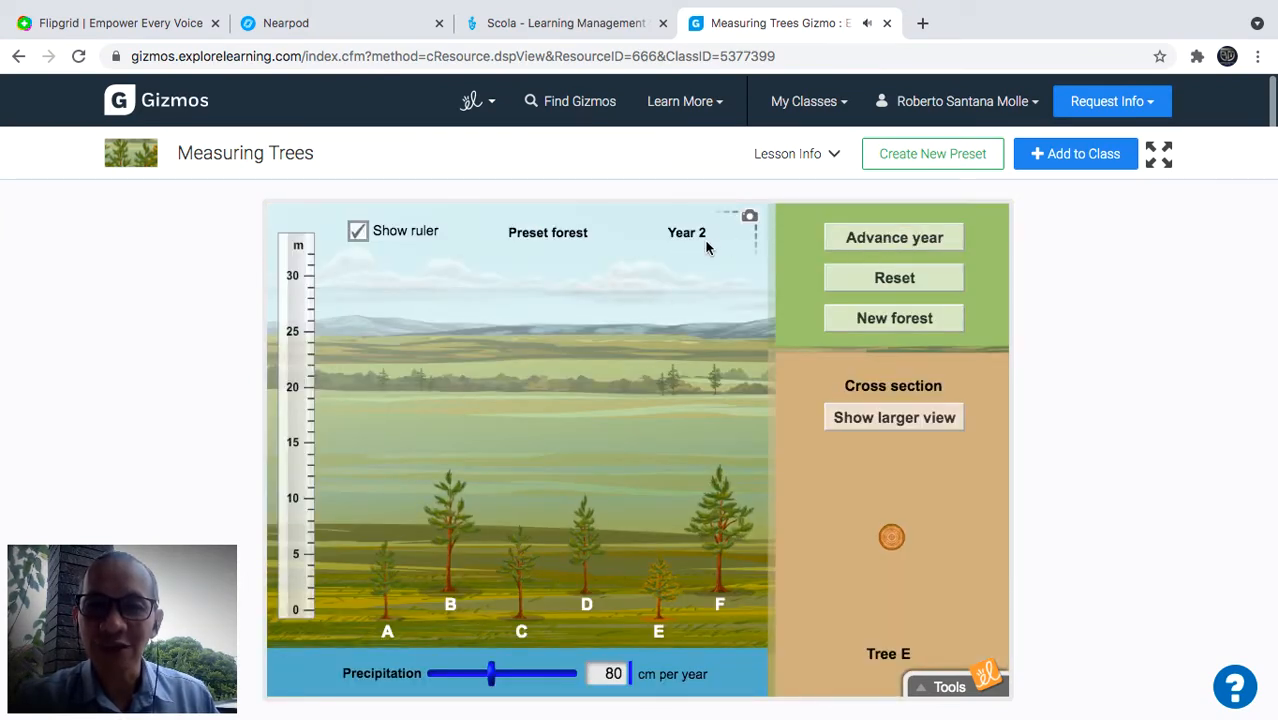
click(887, 417)
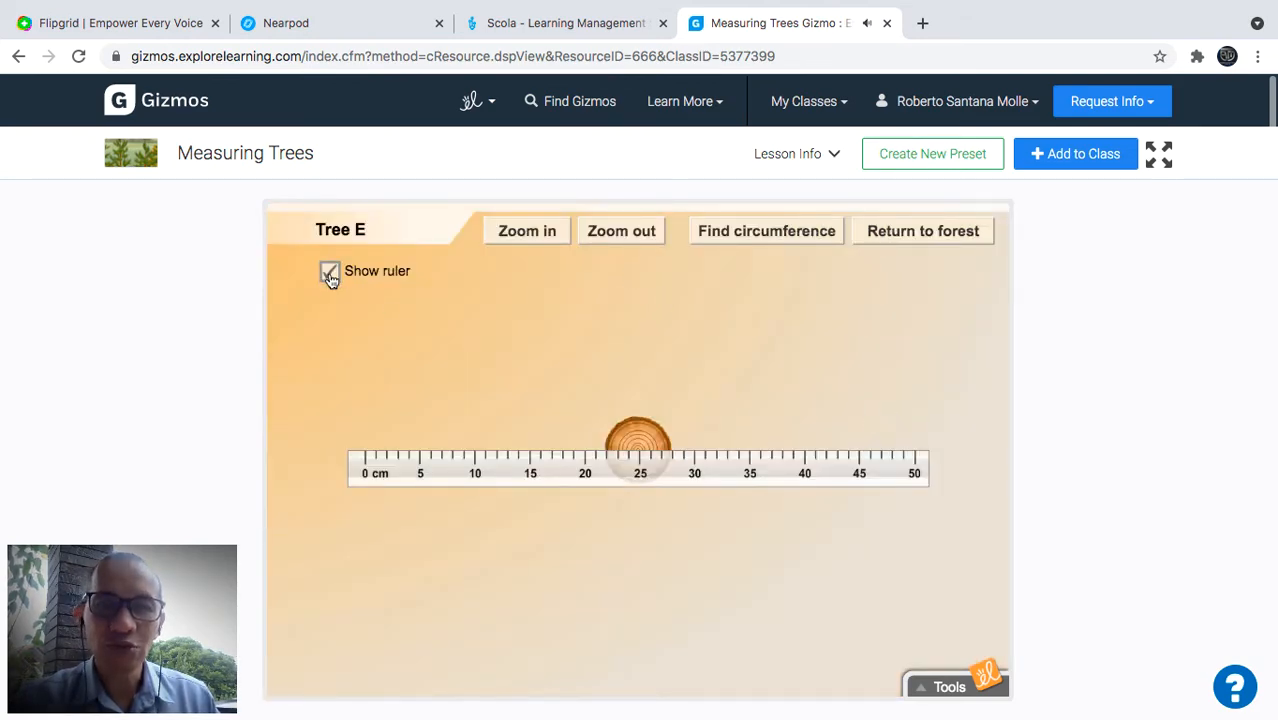
click(330, 276)
click(540, 231)
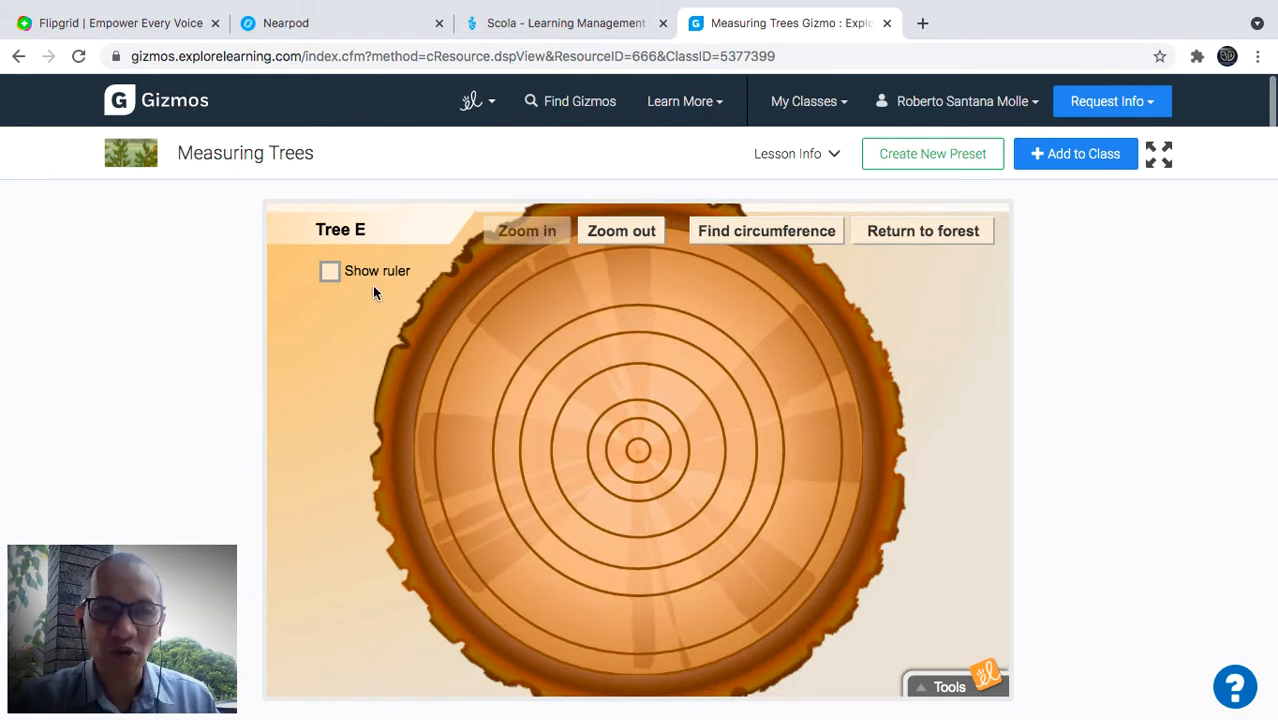
Compare tree E's cross section with the ruler at several zoom levels, then hide the ruler and zoom in to count the rings.
click(330, 271)
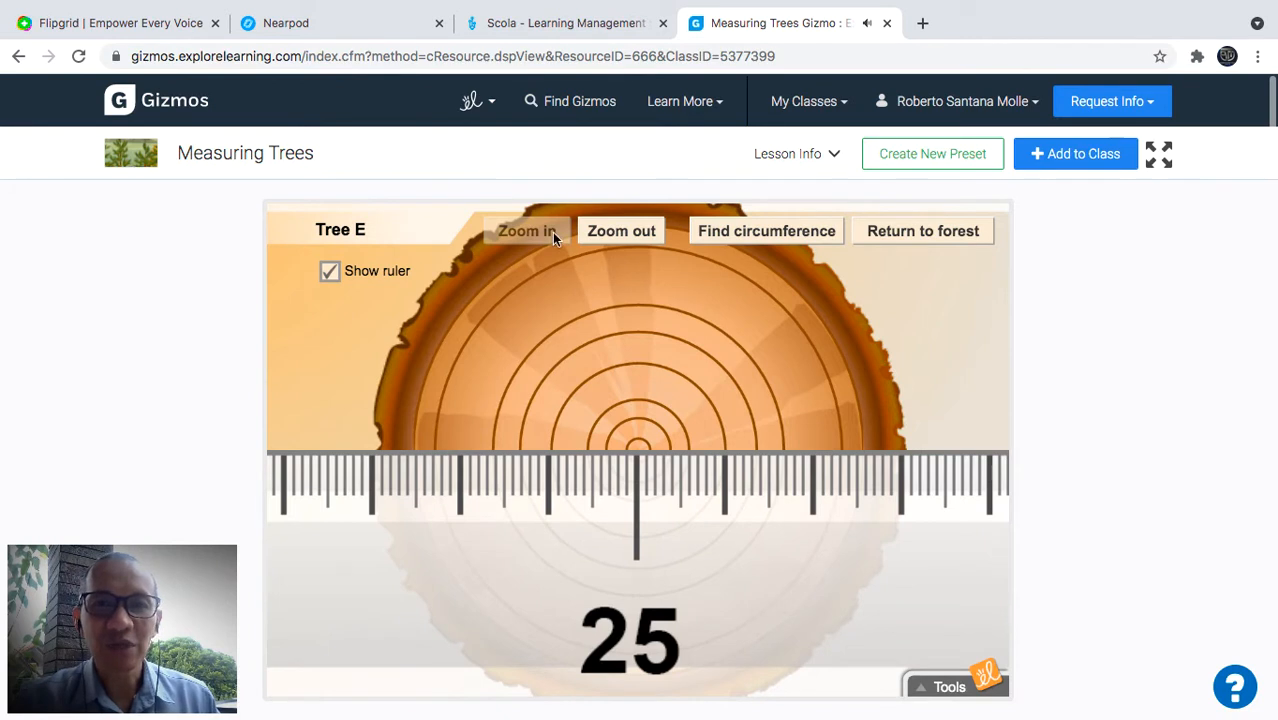
click(605, 241)
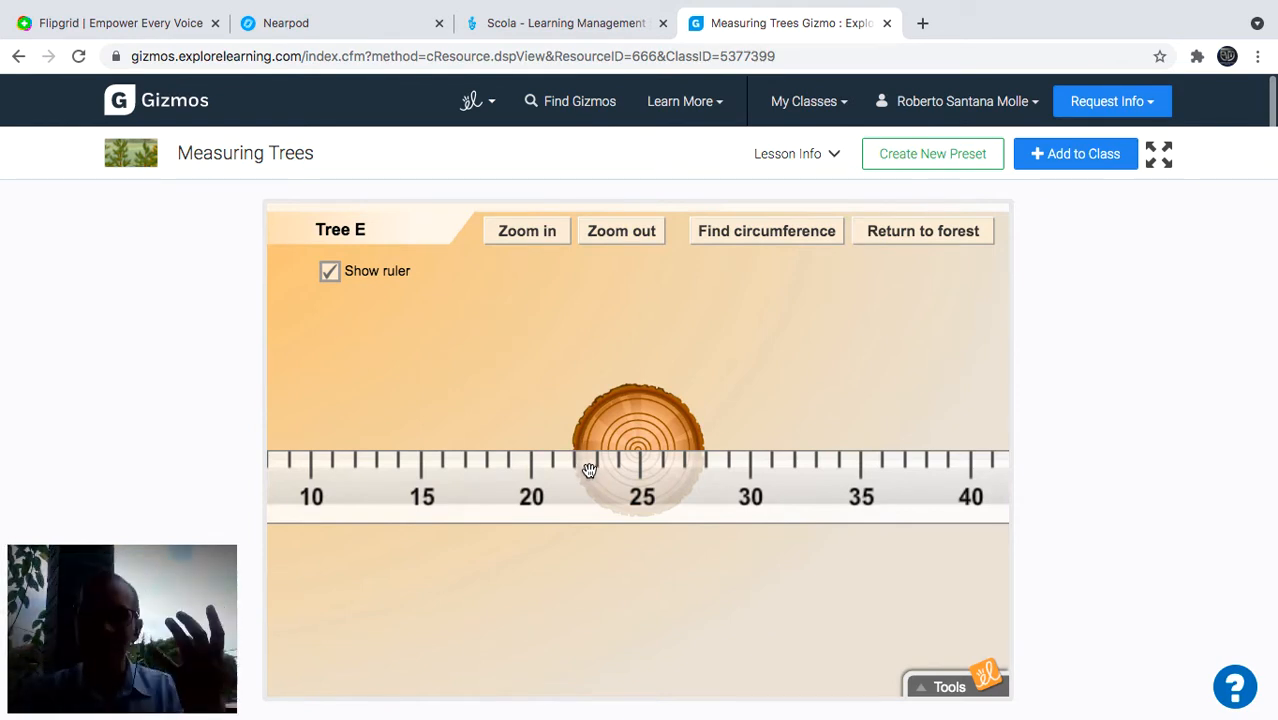
click(545, 240)
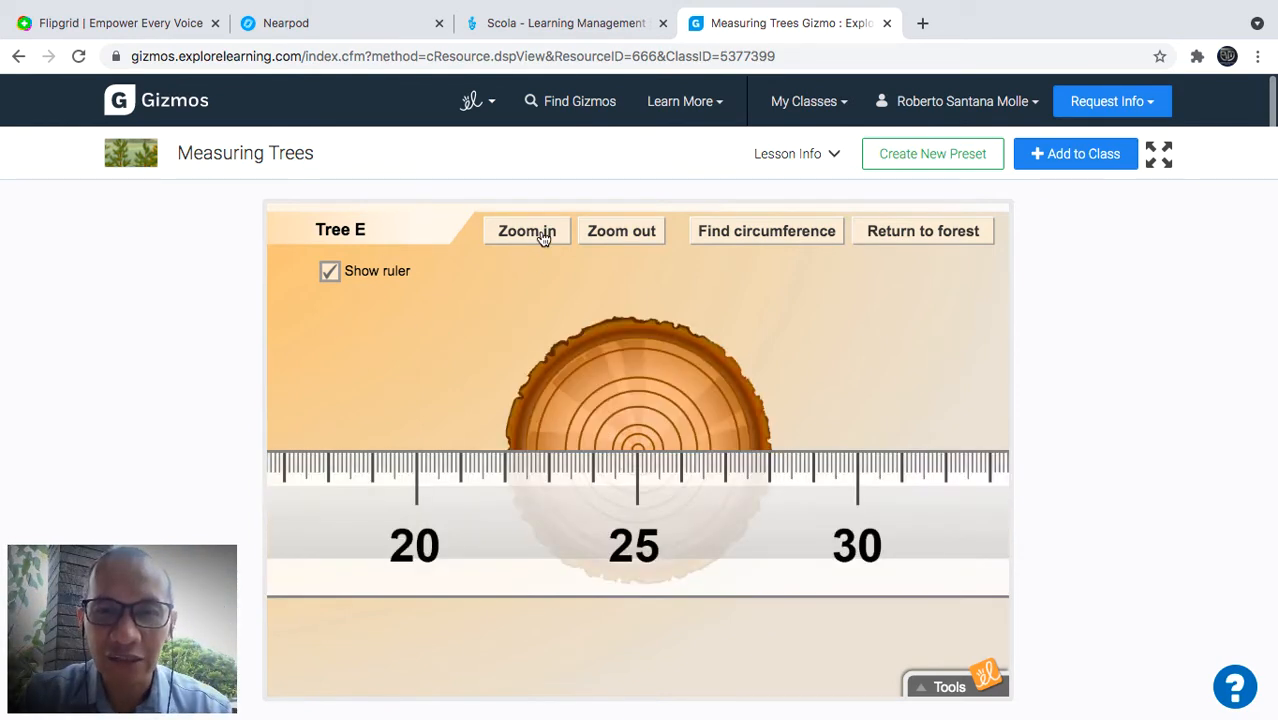
click(541, 231)
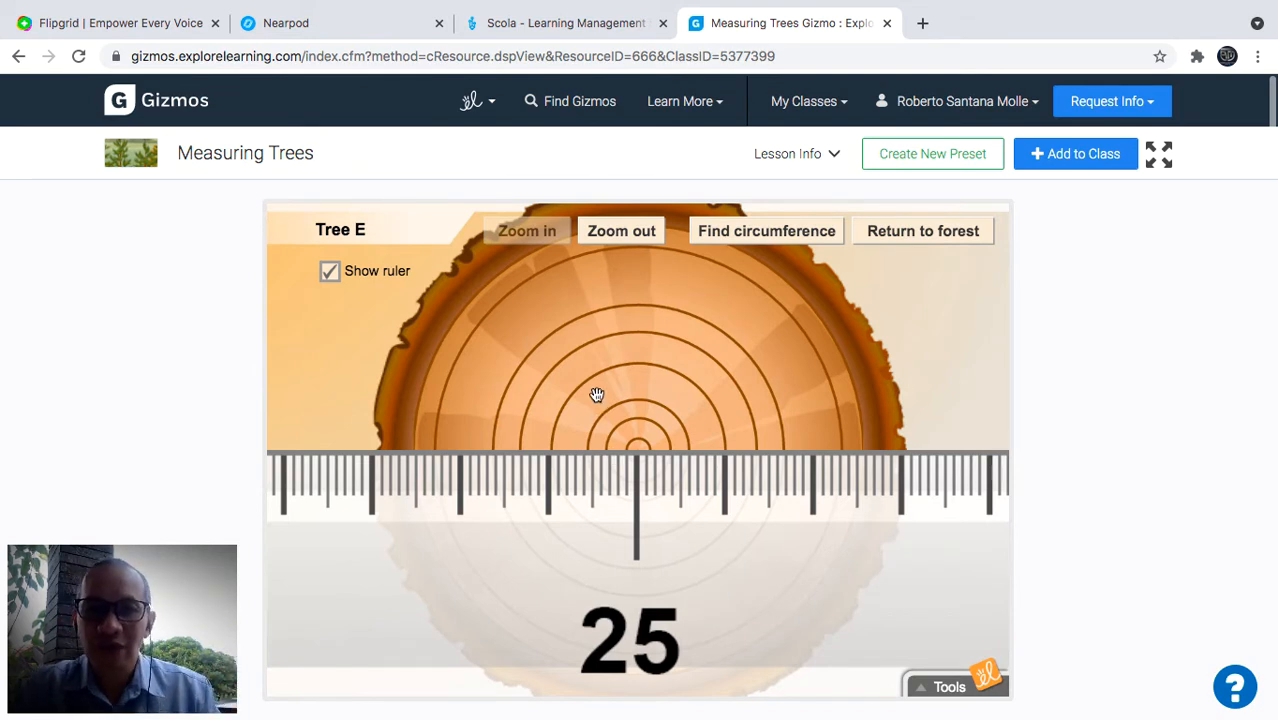
click(632, 241)
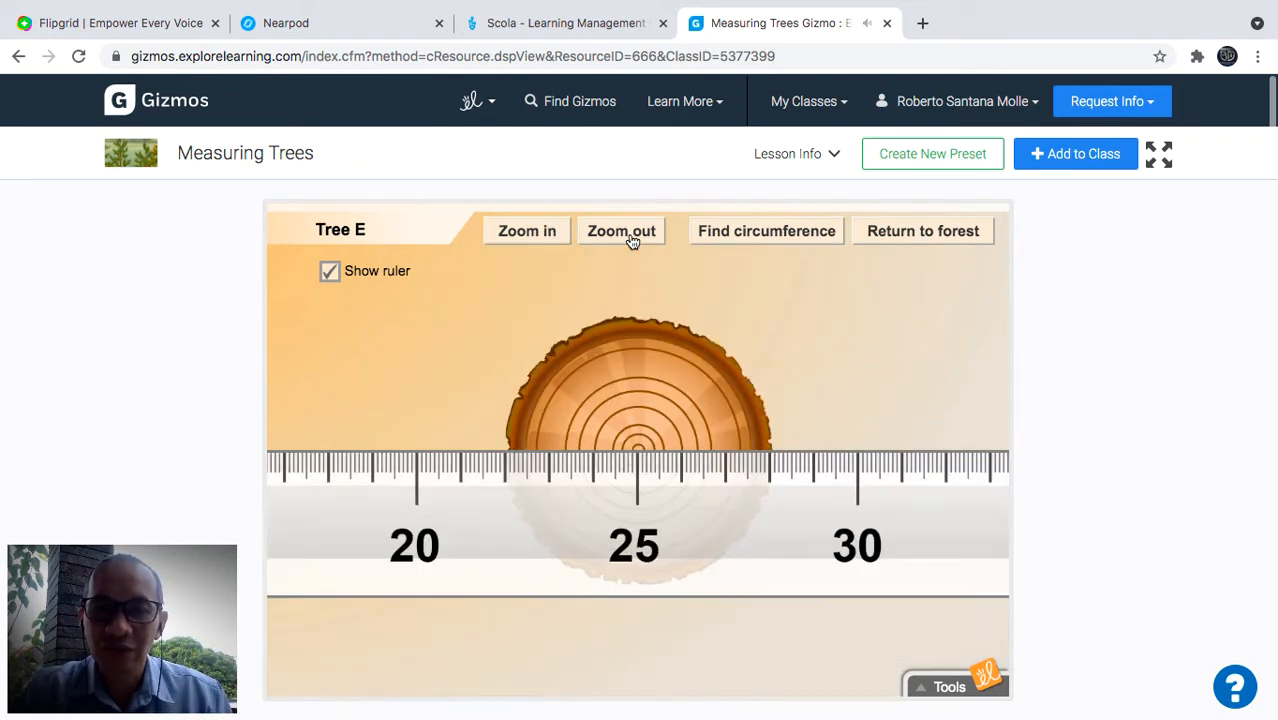
click(328, 276)
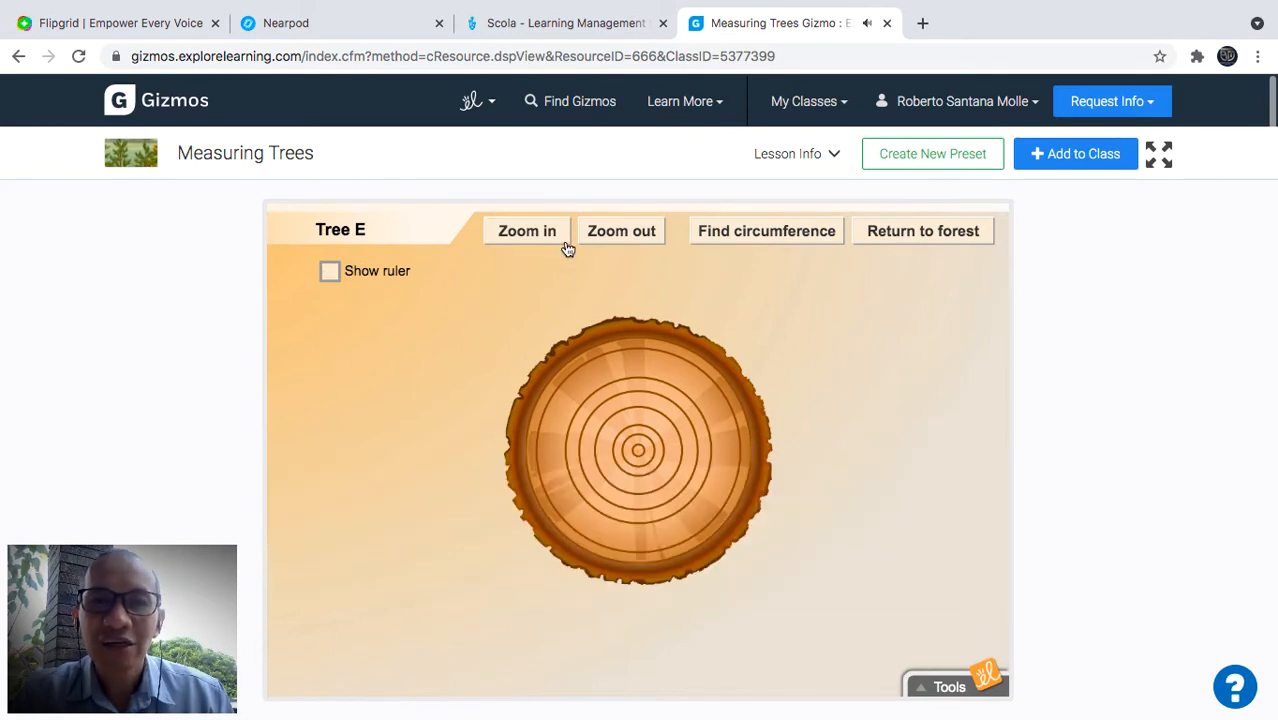
click(532, 230)
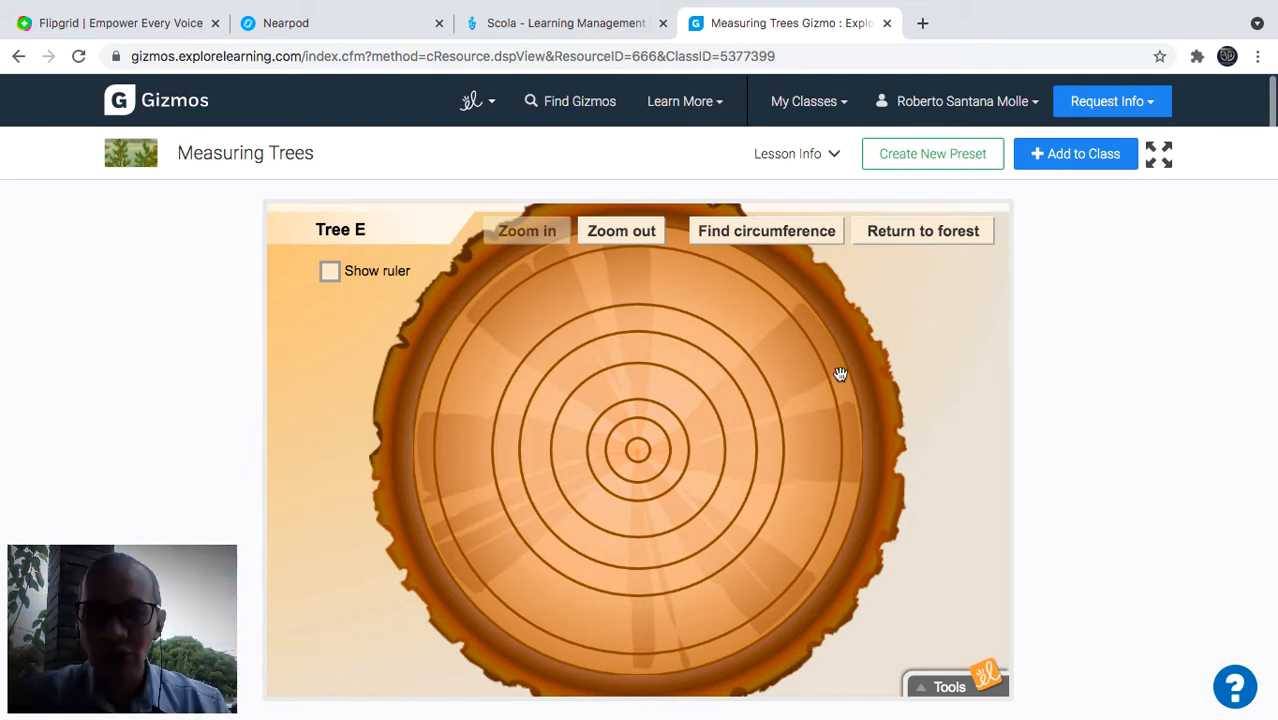
Return to the forest view and switch to the MeasuringTreesSE (2) worksheet in Word to read the remaining Gizmo Warm-up questions.
click(913, 234)
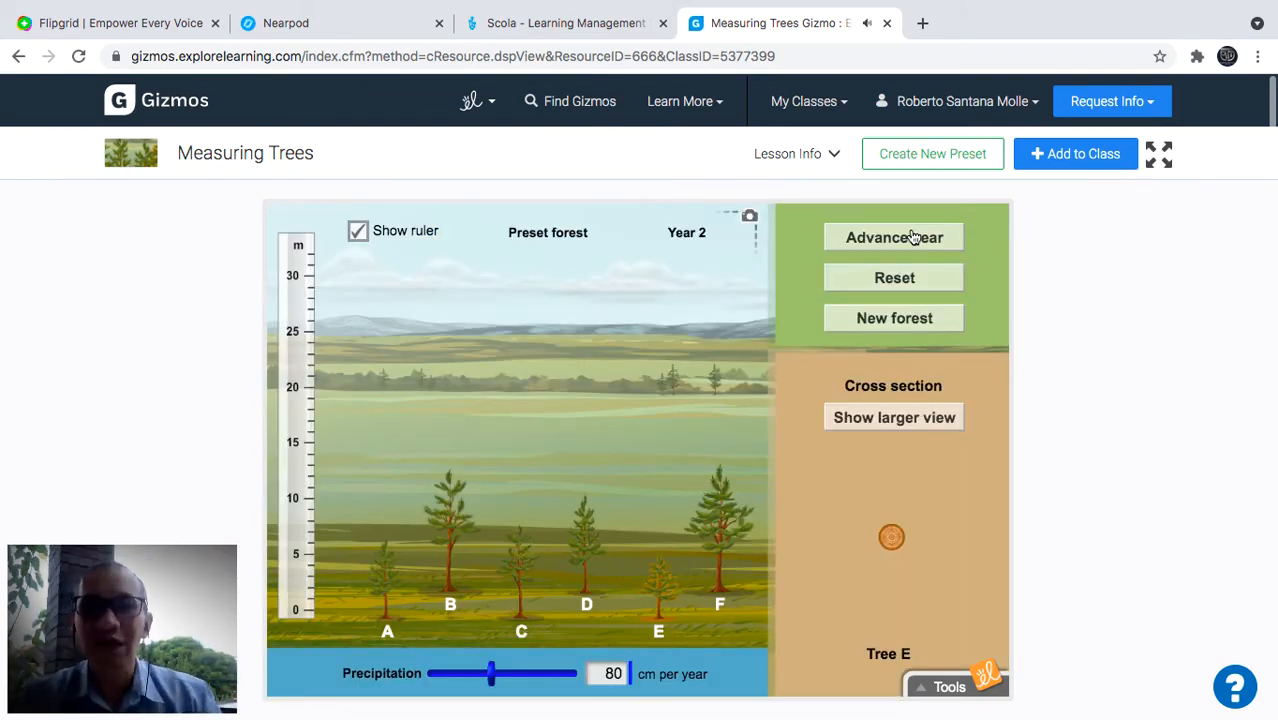
key(ctrl+Up)
click(500, 354)
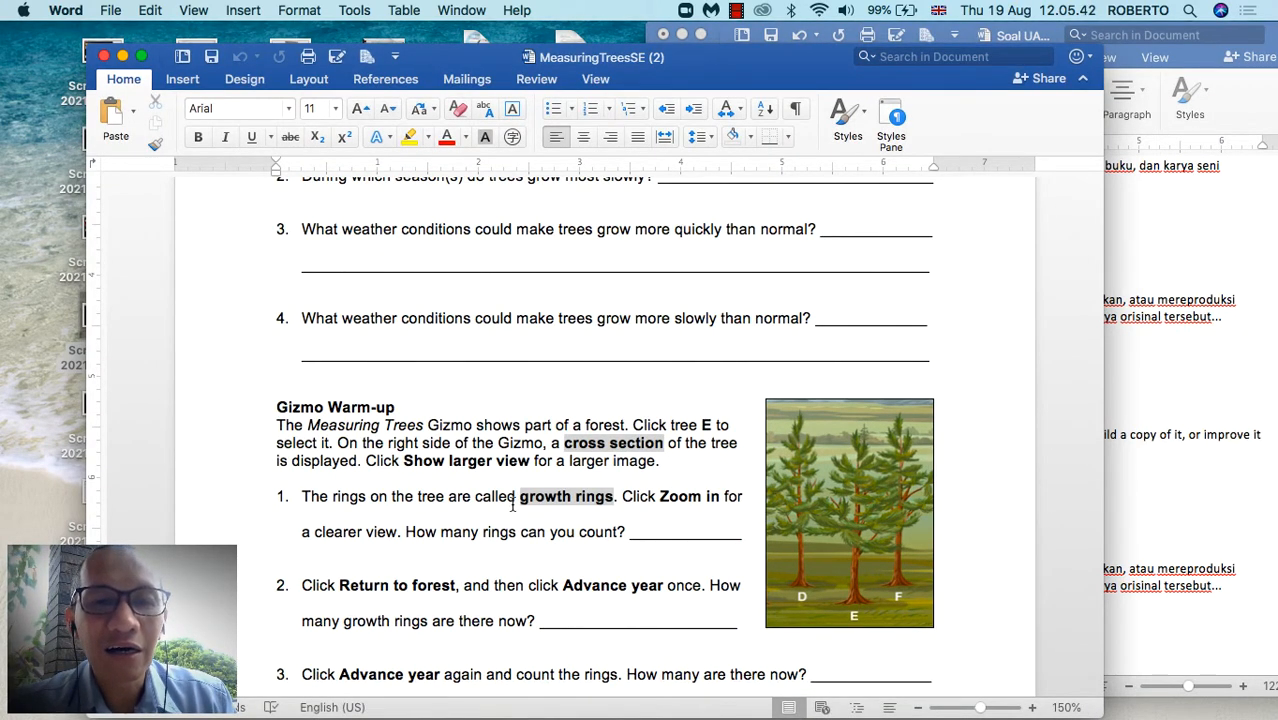
scroll(513, 505, down, 5)
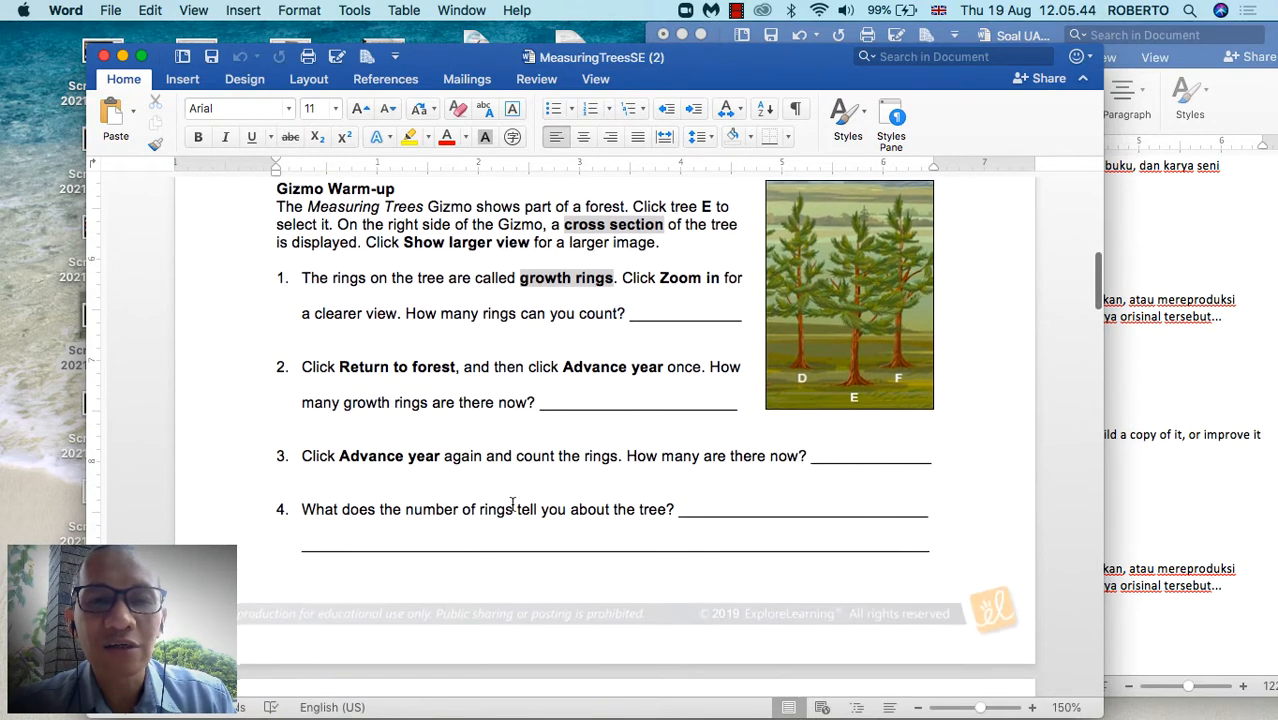
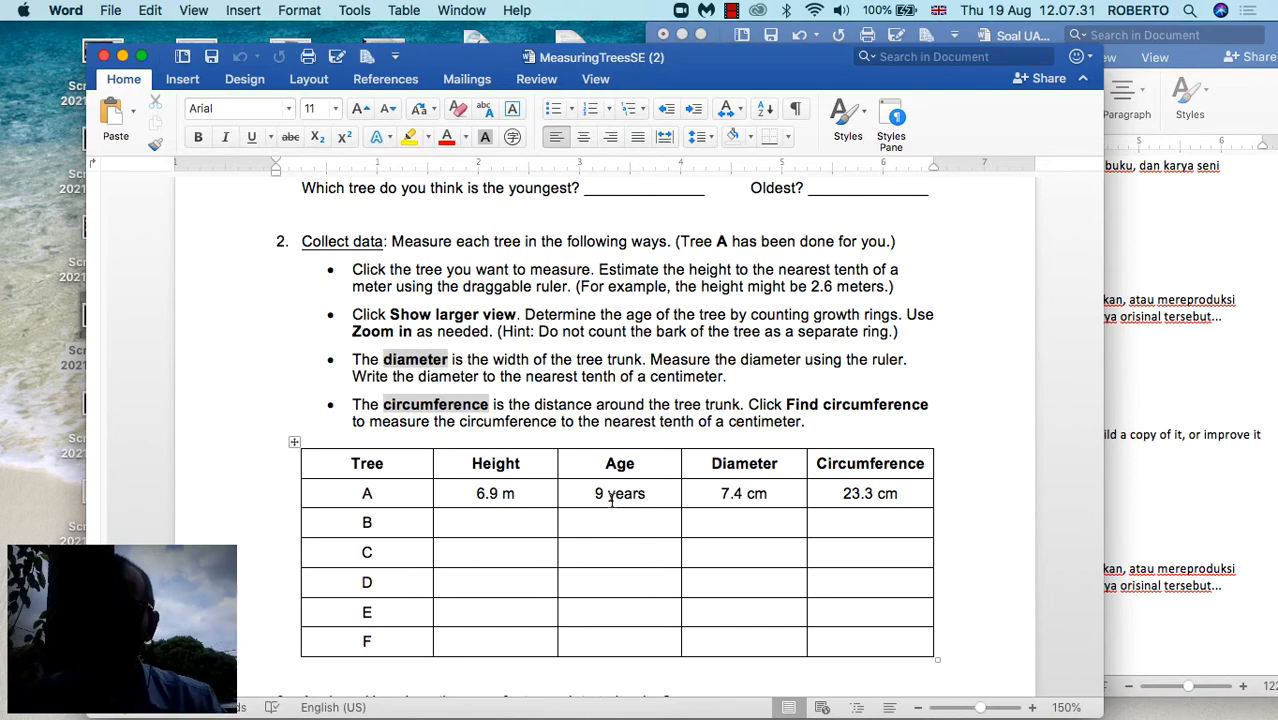
Switch to the simulation in Chrome and move the height ruler beside tree B with its zero at the trunk base.
key(ctrl+Up)
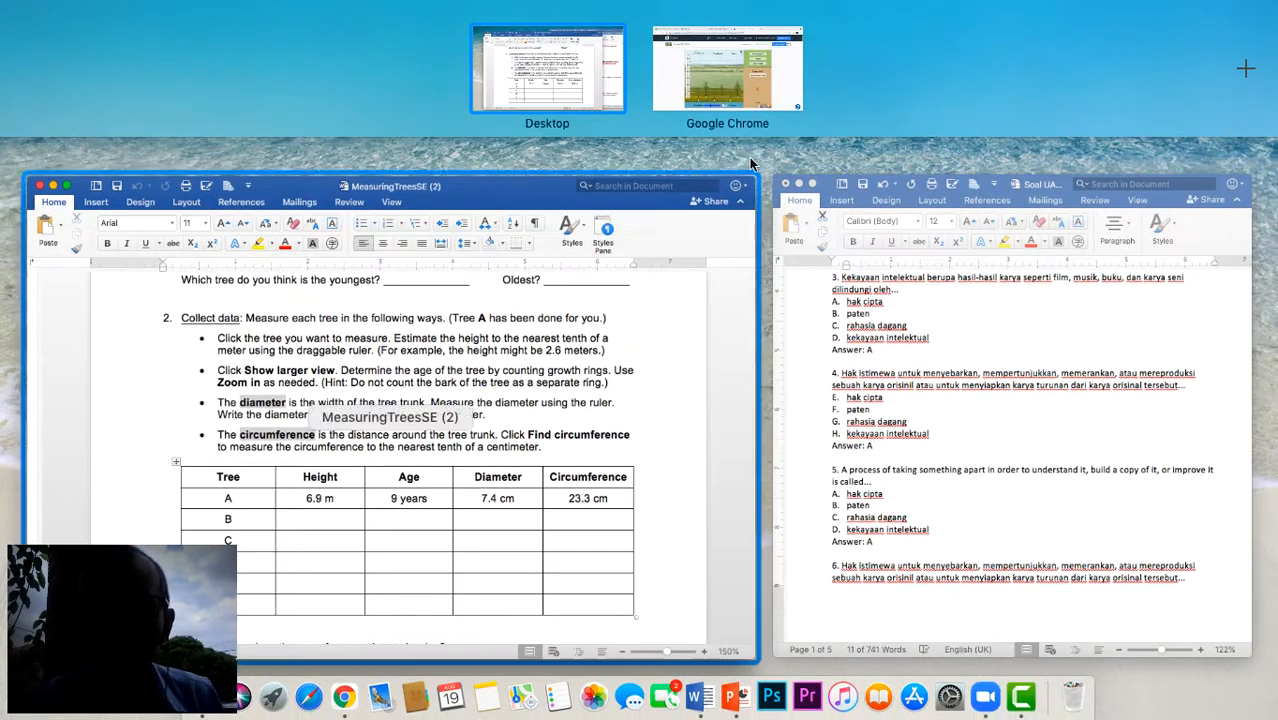
click(747, 86)
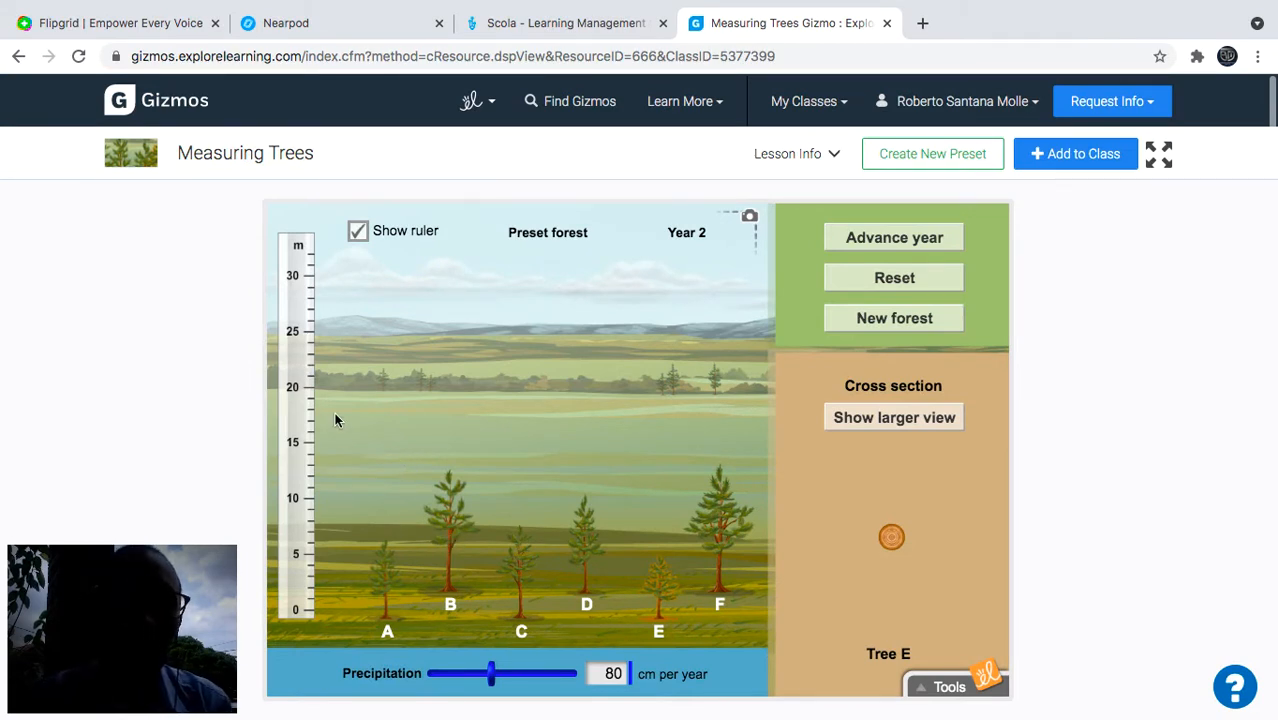
drag(298, 447, 425, 428)
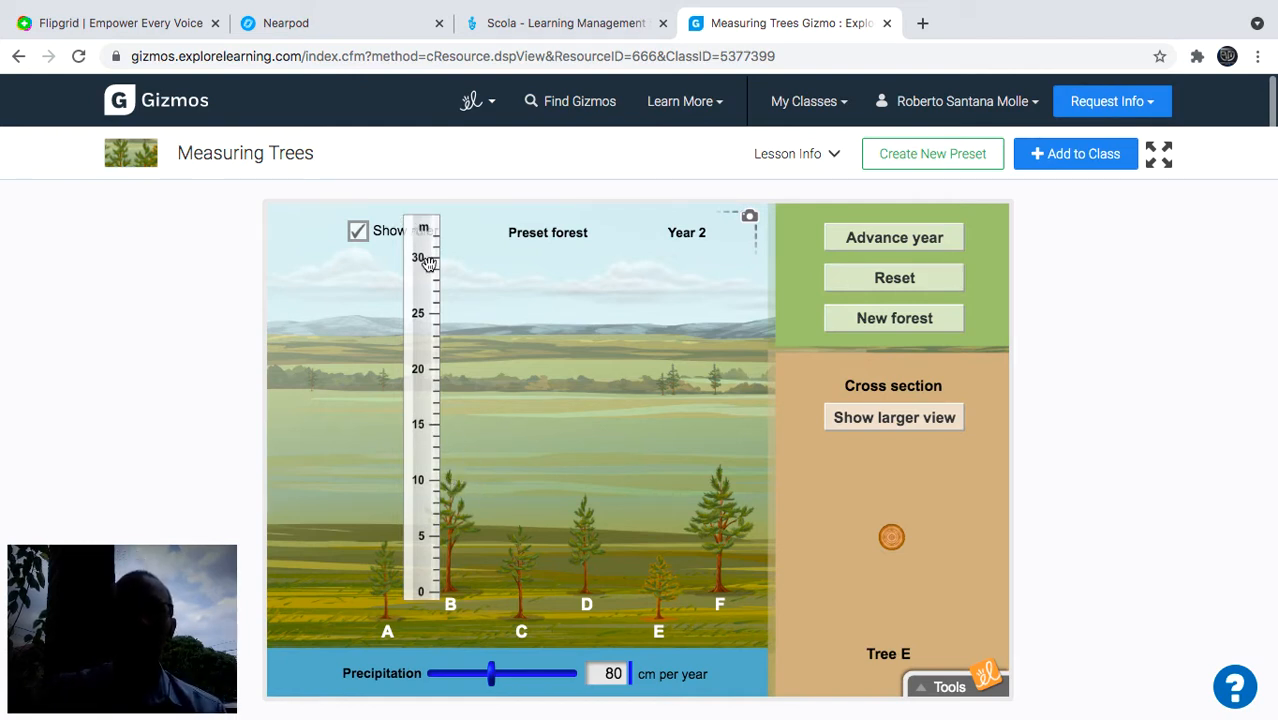
Show tree E's cross section in the larger view and zoom in fully with the ruler displayed, trying out ruler positions along the way.
click(913, 430)
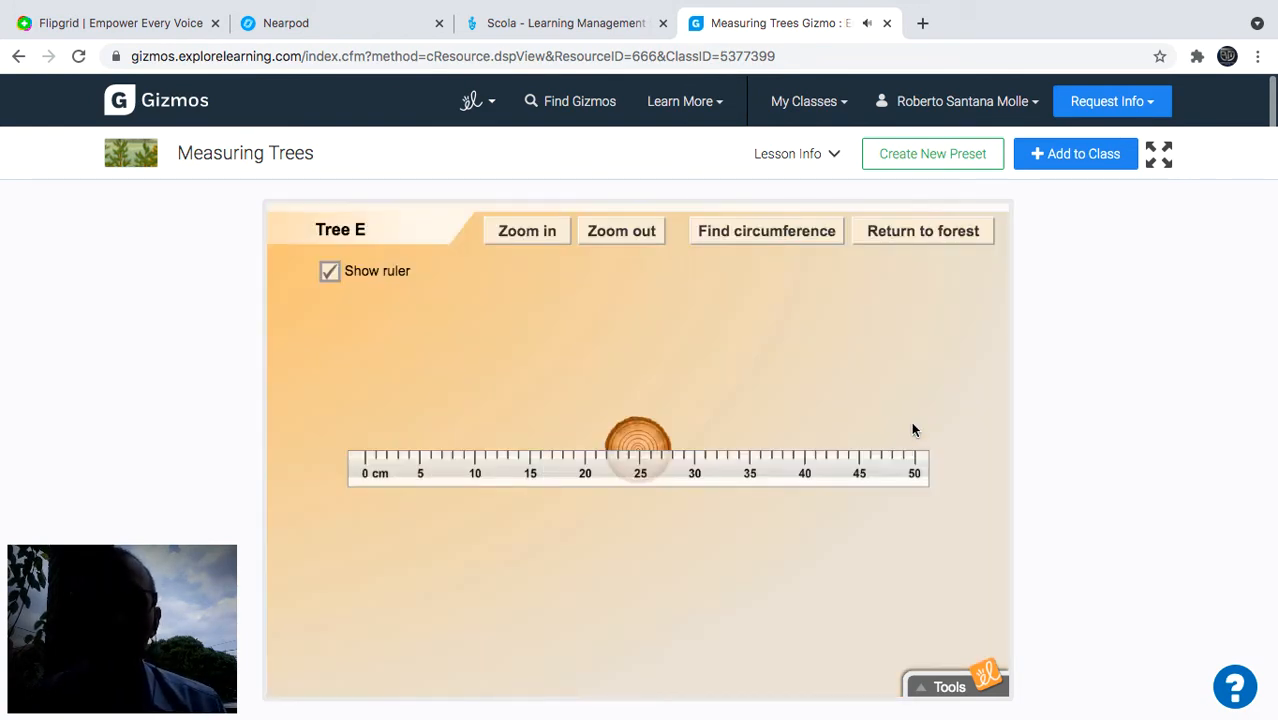
click(536, 235)
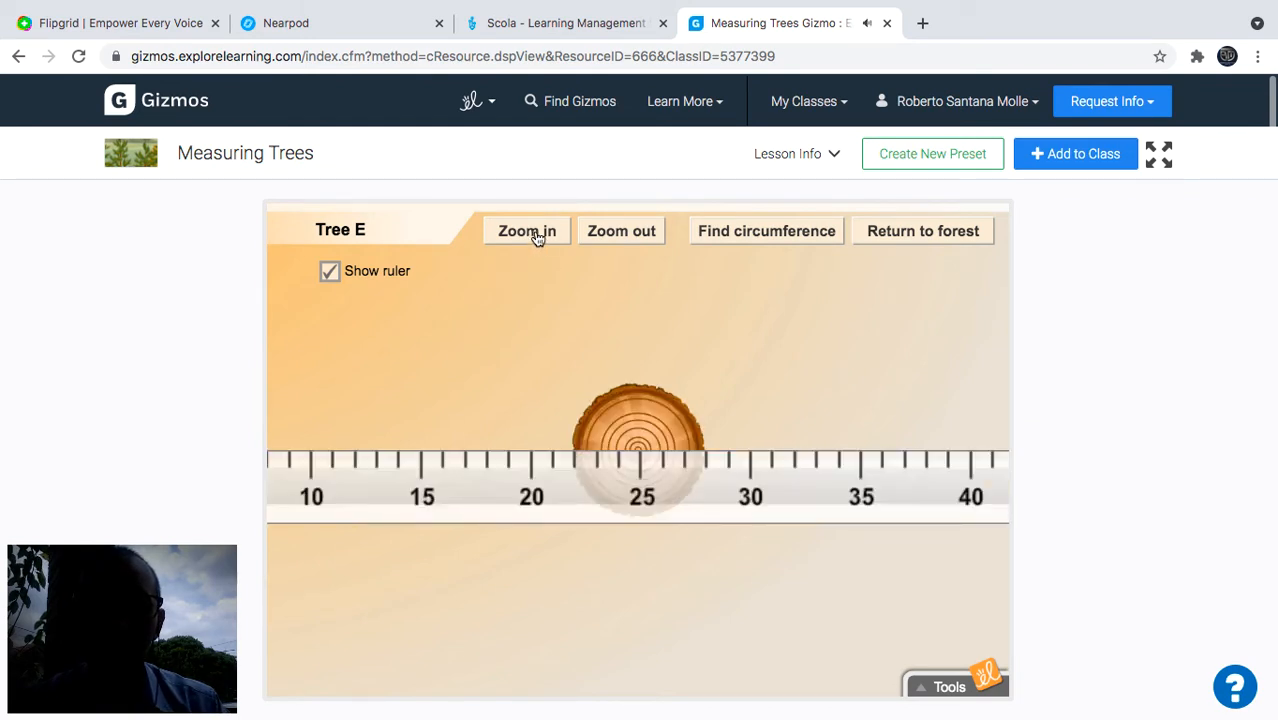
click(536, 235)
drag(420, 519, 862, 471)
drag(502, 500, 790, 500)
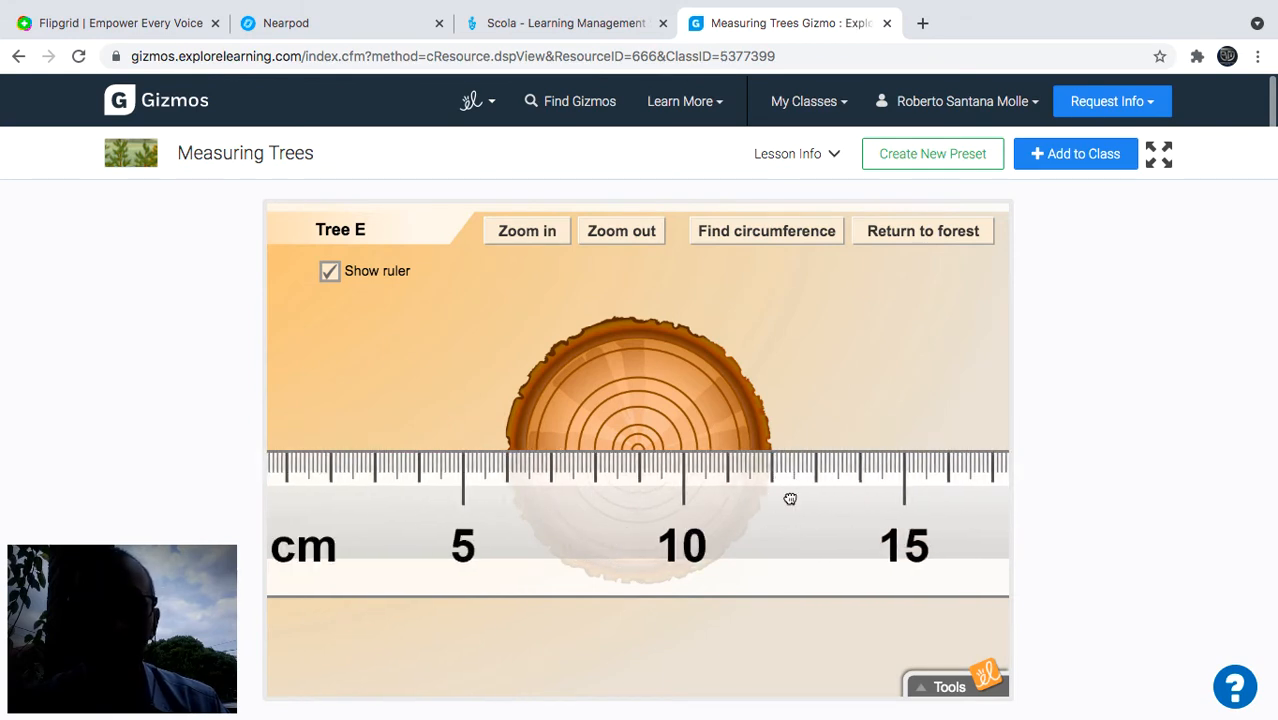
drag(528, 511, 759, 513)
drag(673, 502, 680, 503)
click(545, 240)
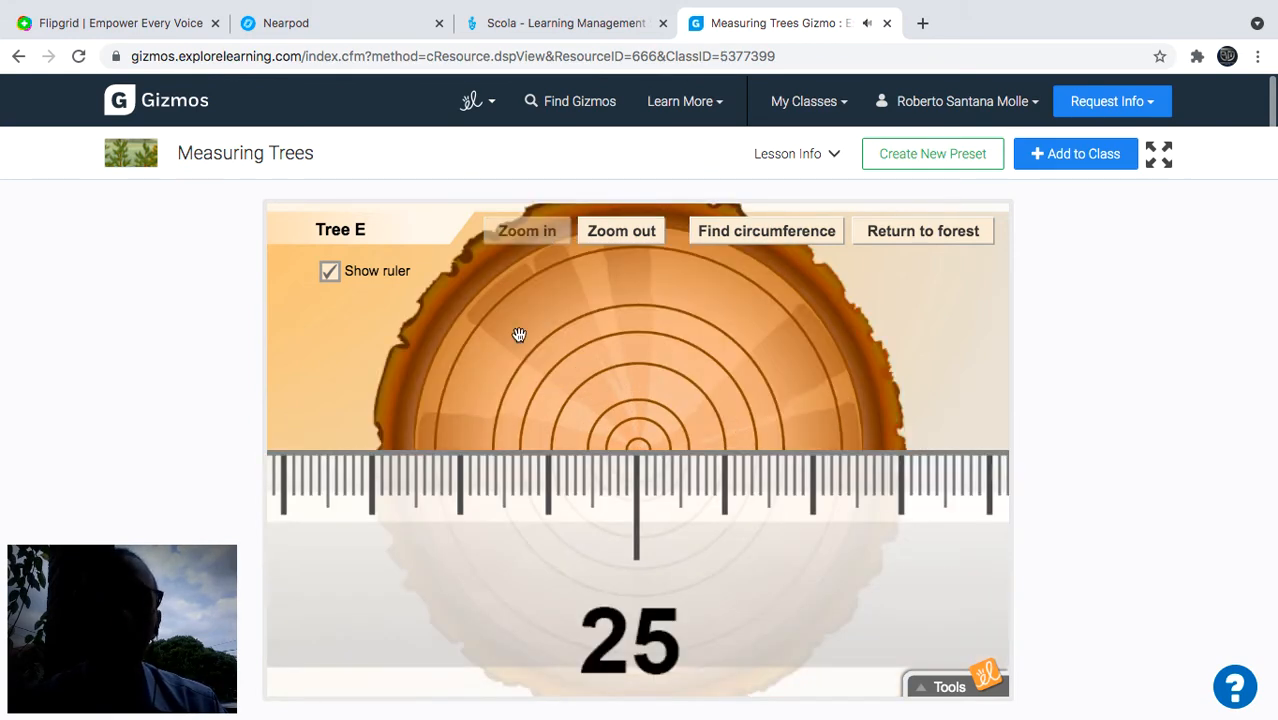
Measure tree E's diameter by sliding the ruler until its 0 cm mark meets one edge of the bark.
drag(481, 543, 673, 519)
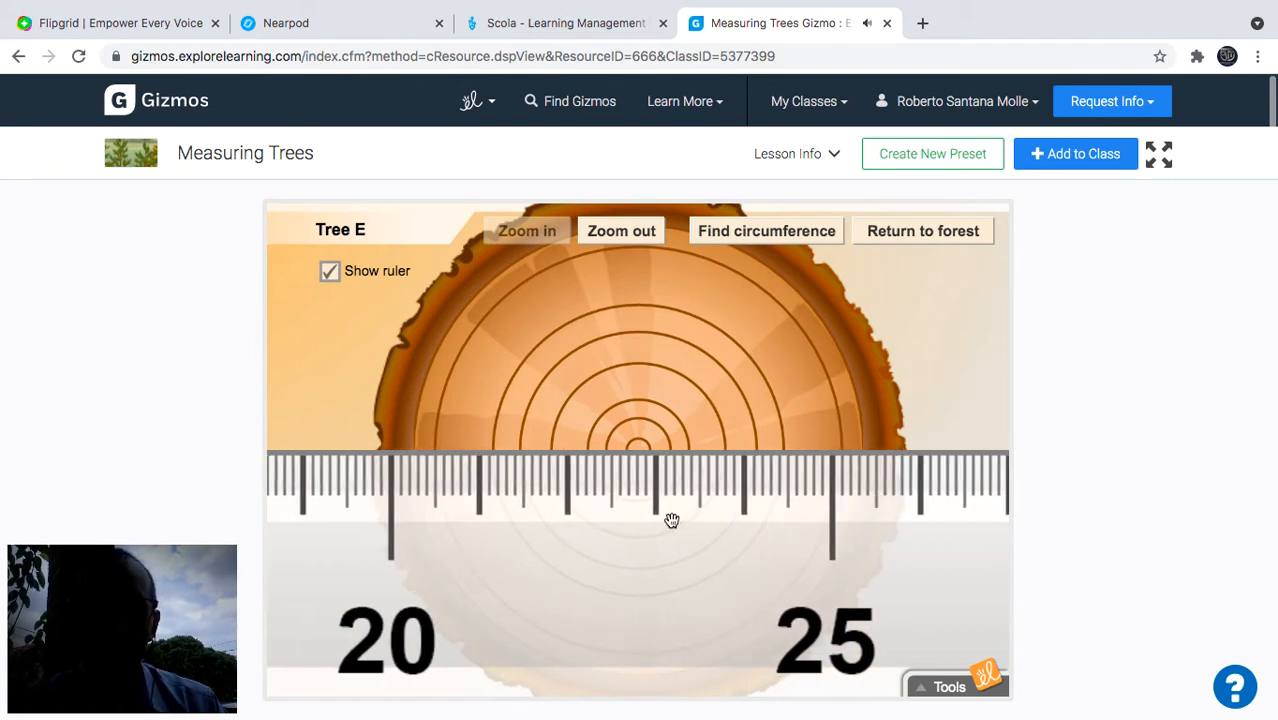
drag(394, 556, 670, 577)
drag(374, 559, 665, 588)
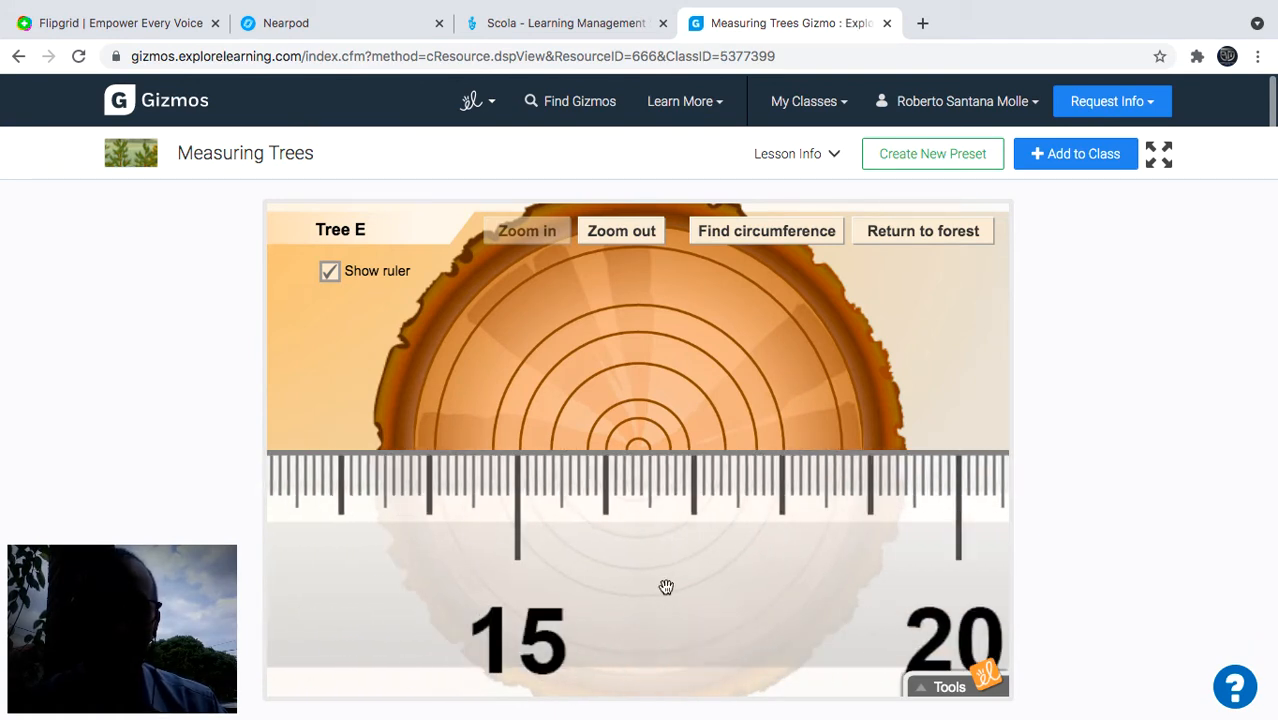
drag(374, 582, 663, 597)
drag(469, 580, 782, 559)
drag(514, 570, 828, 585)
drag(438, 572, 376, 580)
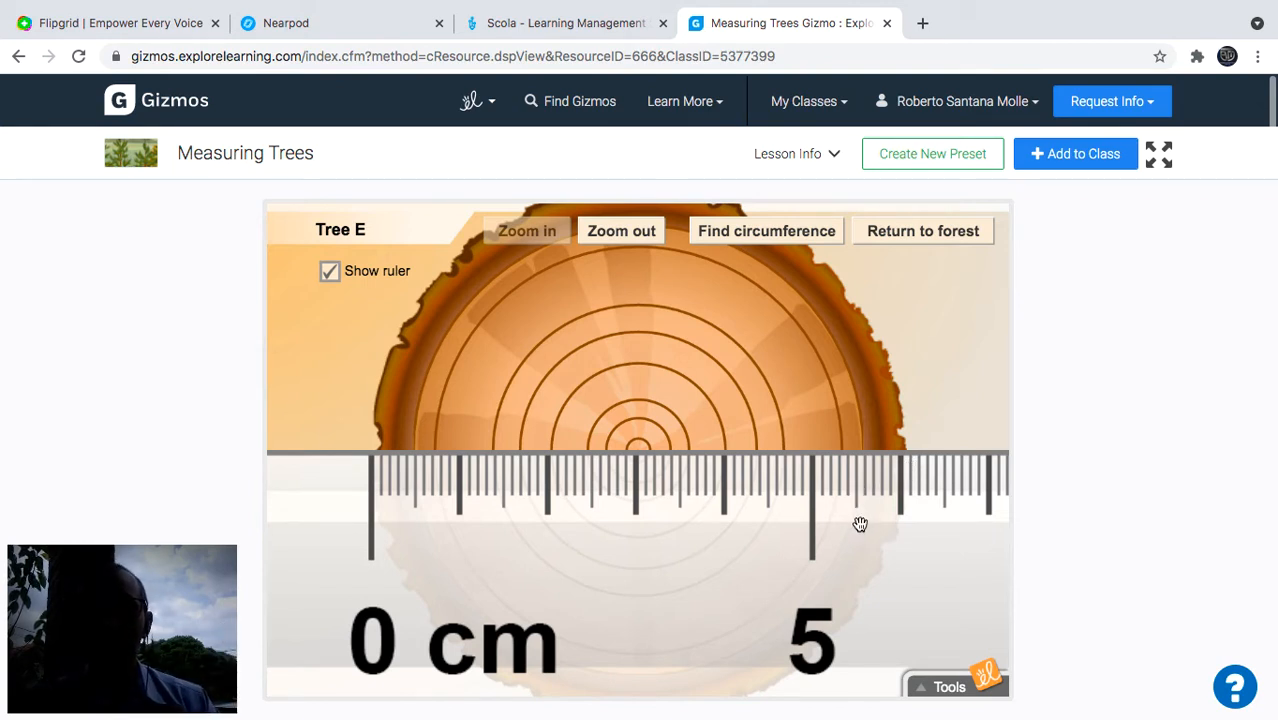
Find tree E's circumference with the string and return to the forest view.
click(784, 238)
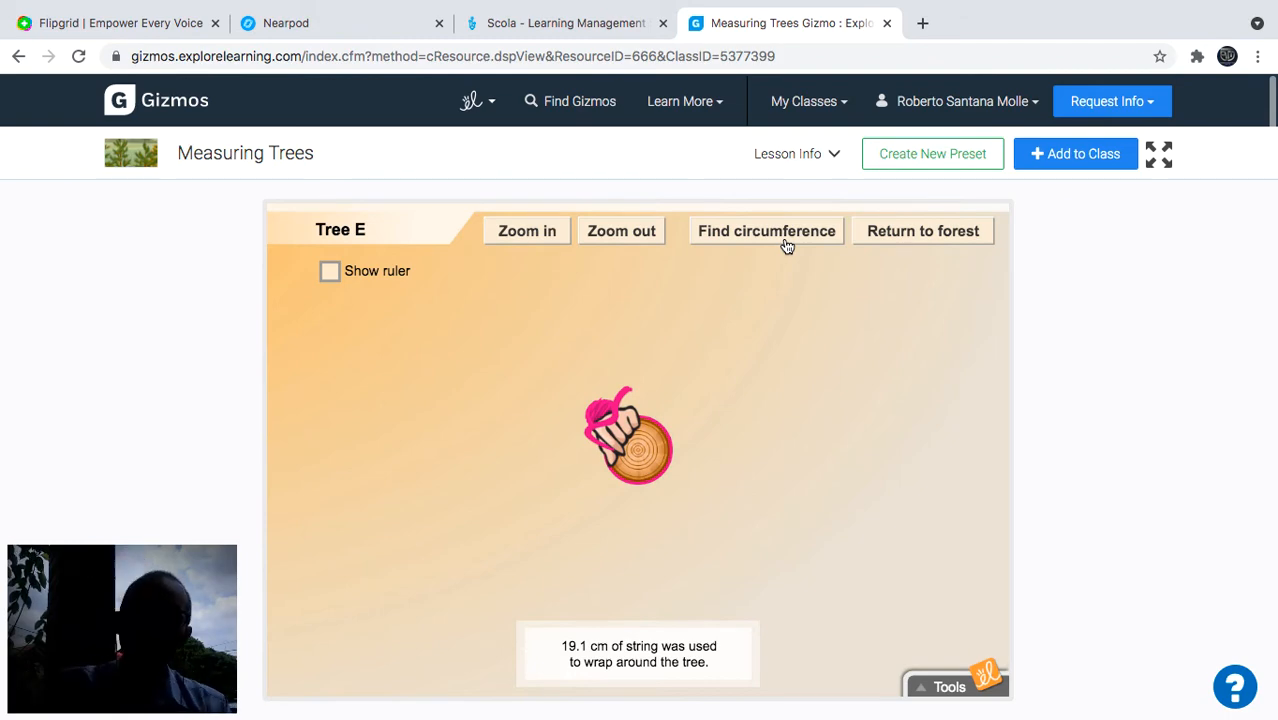
click(946, 240)
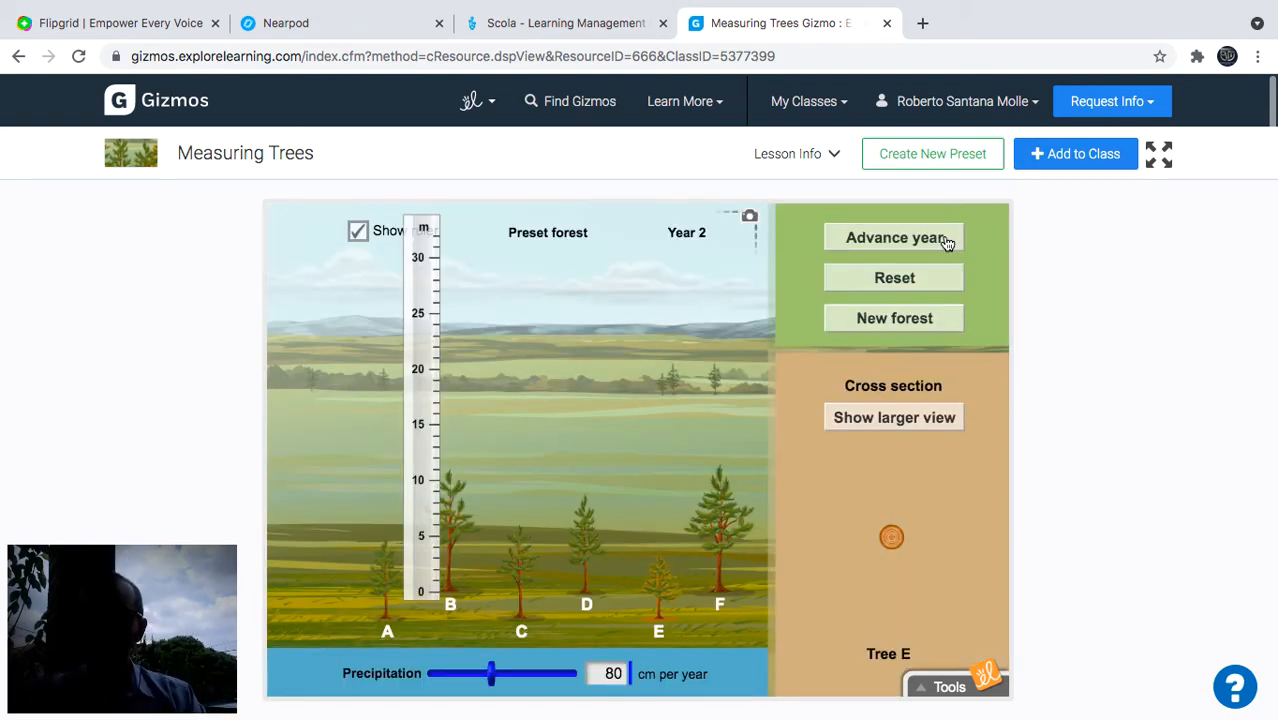
Switch to the MeasuringTreesSE (2) worksheet in Word and read the Activity B: Tree growth instructions about precipitation.
key(ctrl+Up)
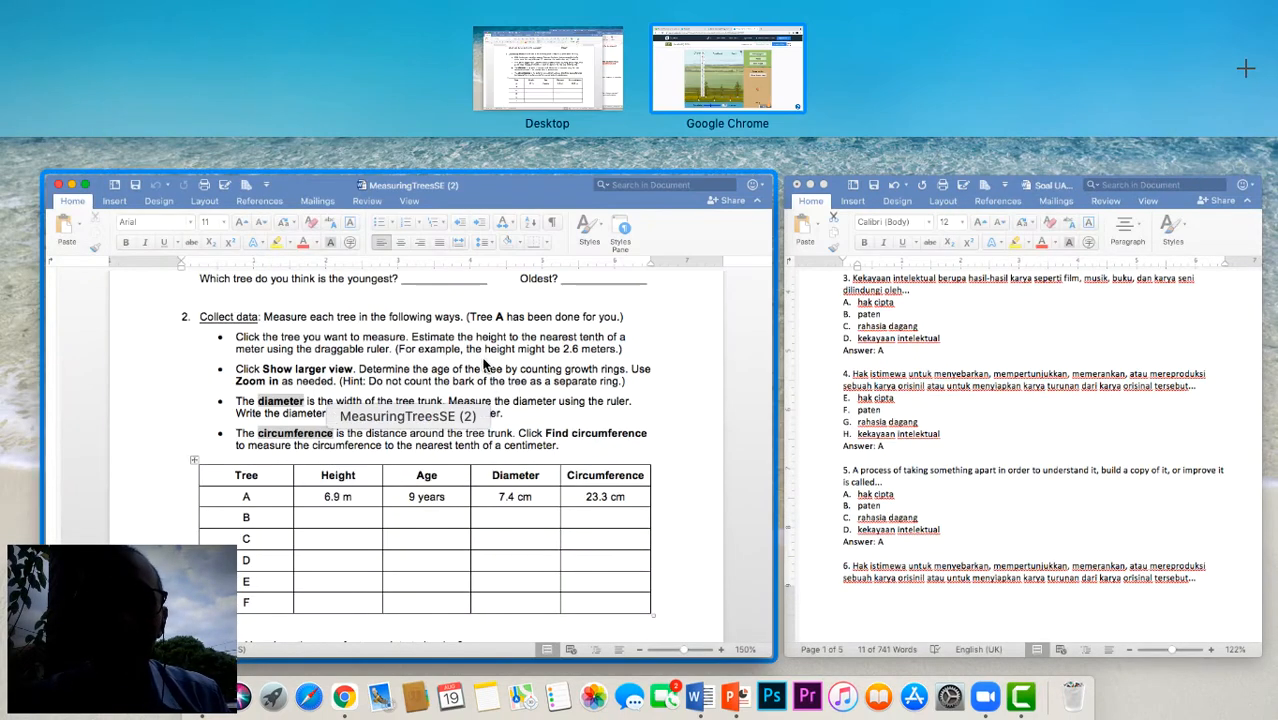
click(511, 302)
scroll(480, 388, down, 15)
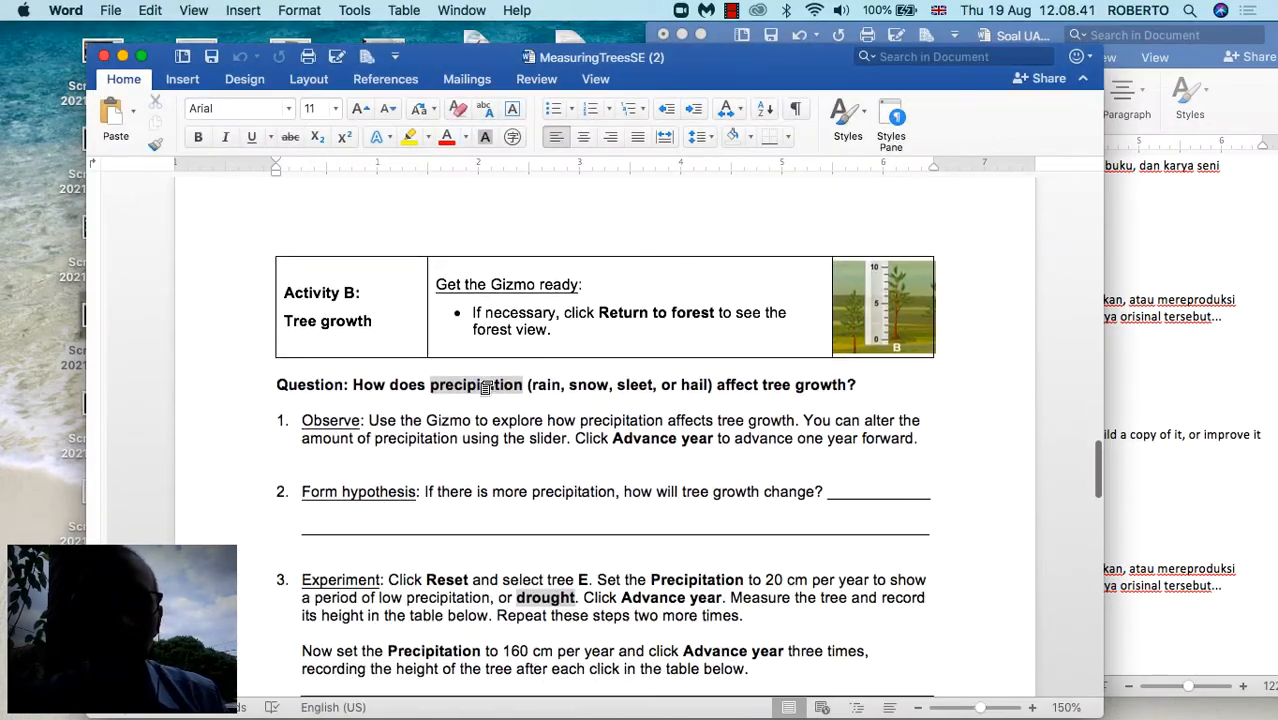
scroll(481, 383, up, 5)
scroll(481, 383, up, 4)
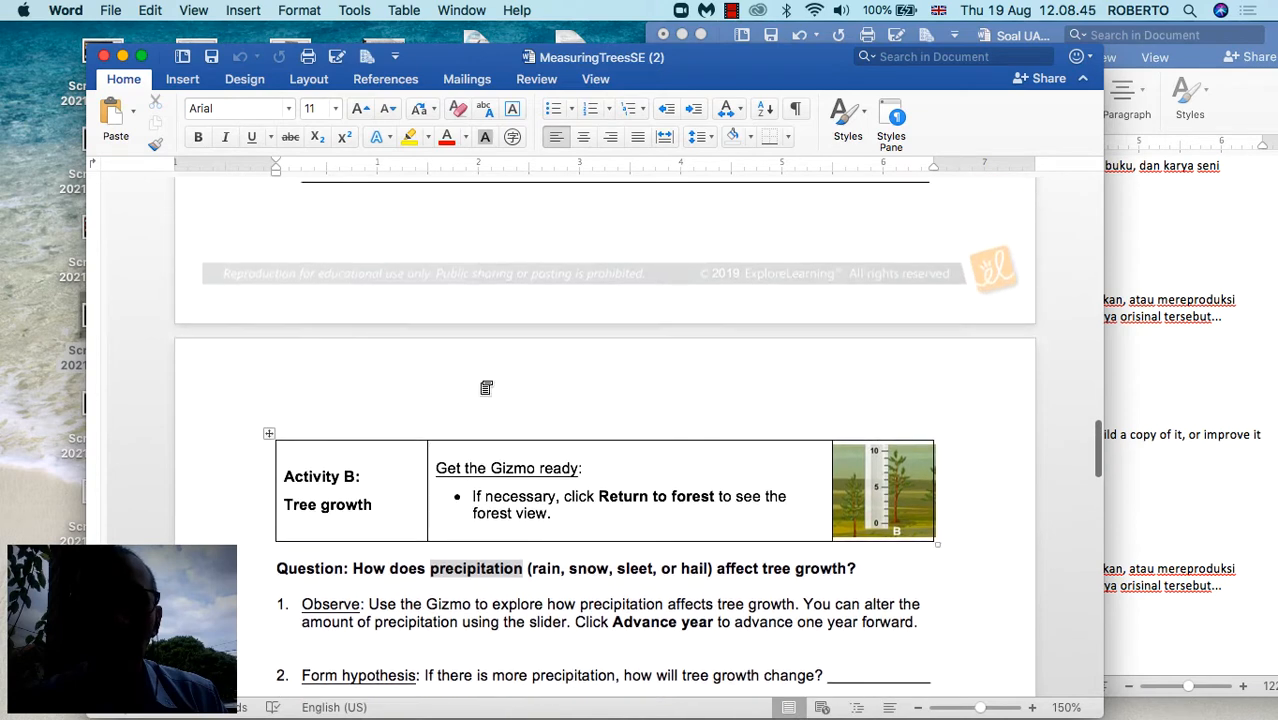
scroll(481, 383, down, 3)
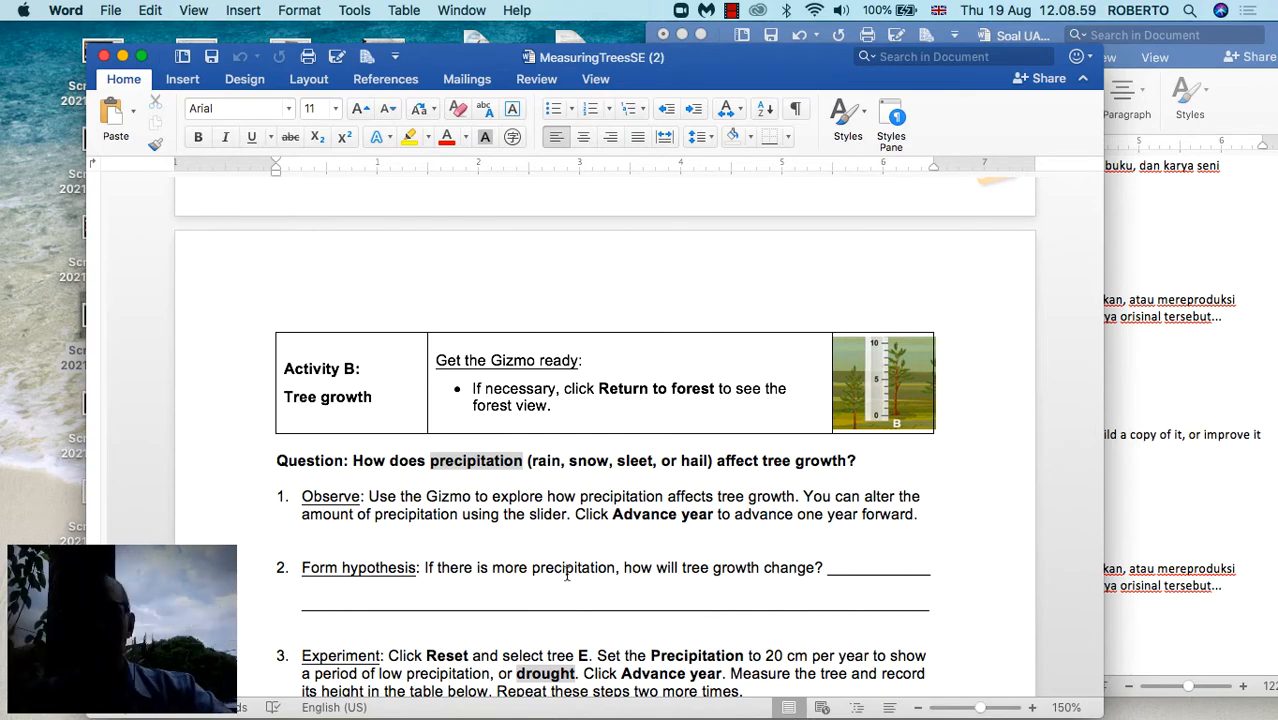
Switch to the simulation in Chrome, set the precipitation to 25 cm per year, and advance the forest eight years to year 10.
key(ctrl+Up)
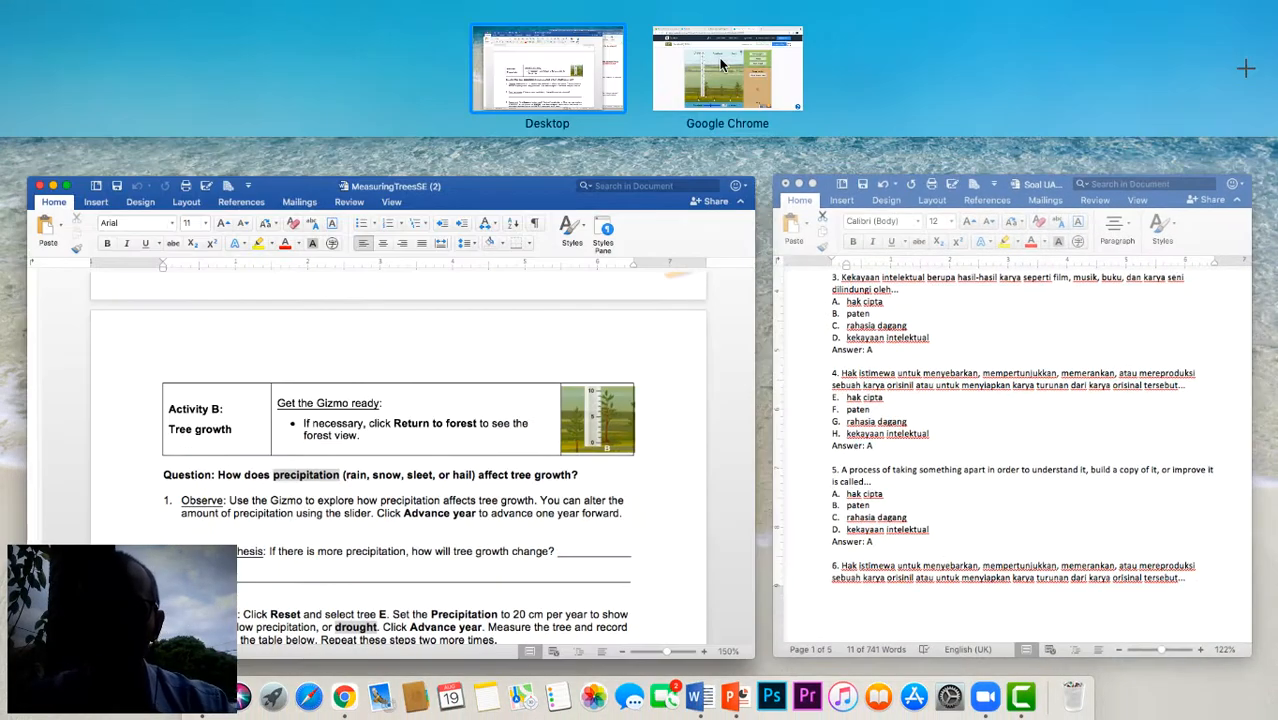
click(721, 64)
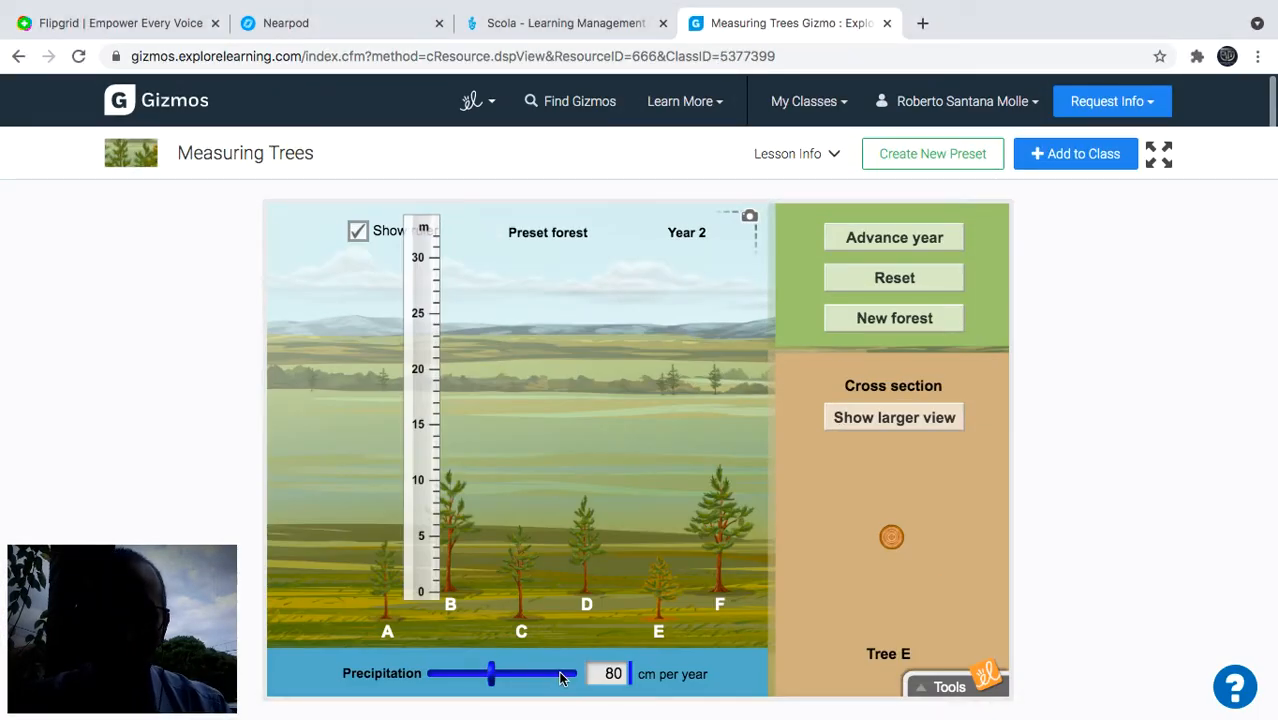
drag(443, 679, 433, 679)
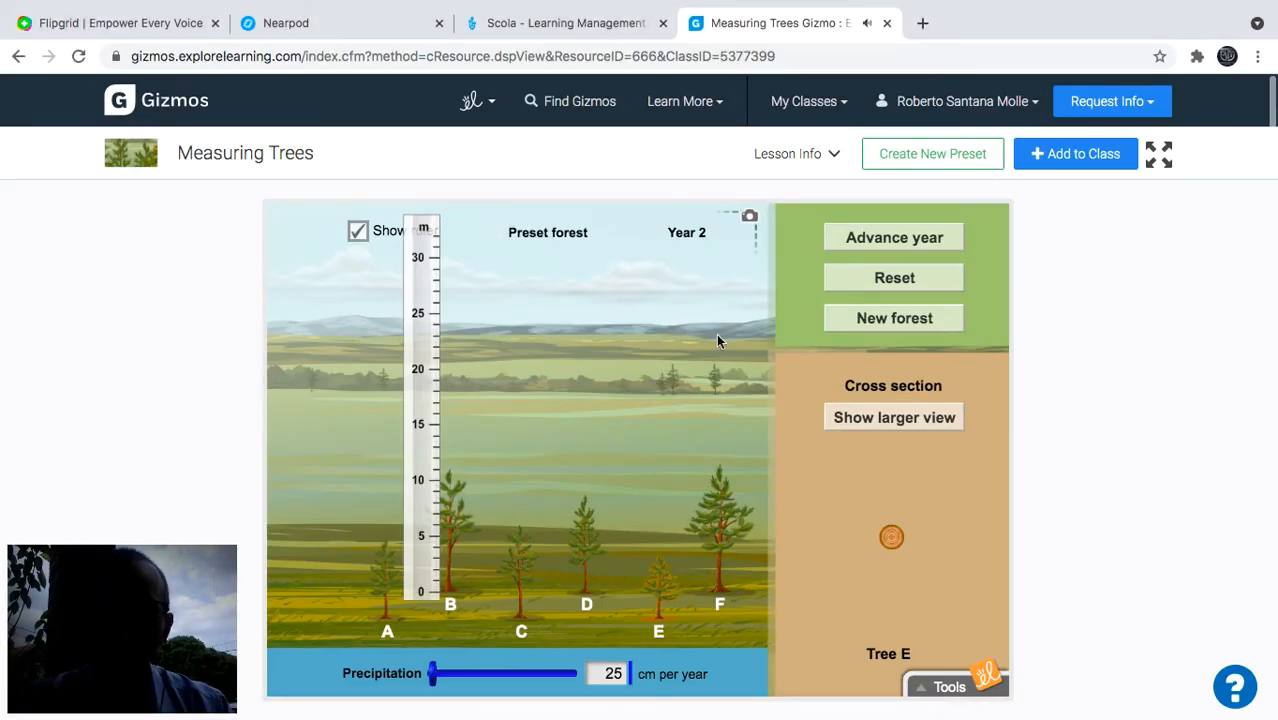
click(861, 245)
click(861, 245)
click(861, 245)
click(861, 245)
click(861, 245)
click(861, 245)
click(861, 245)
click(861, 245)
Set the precipitation to 155 cm per year and advance the forest five years to year 15.
click(571, 676)
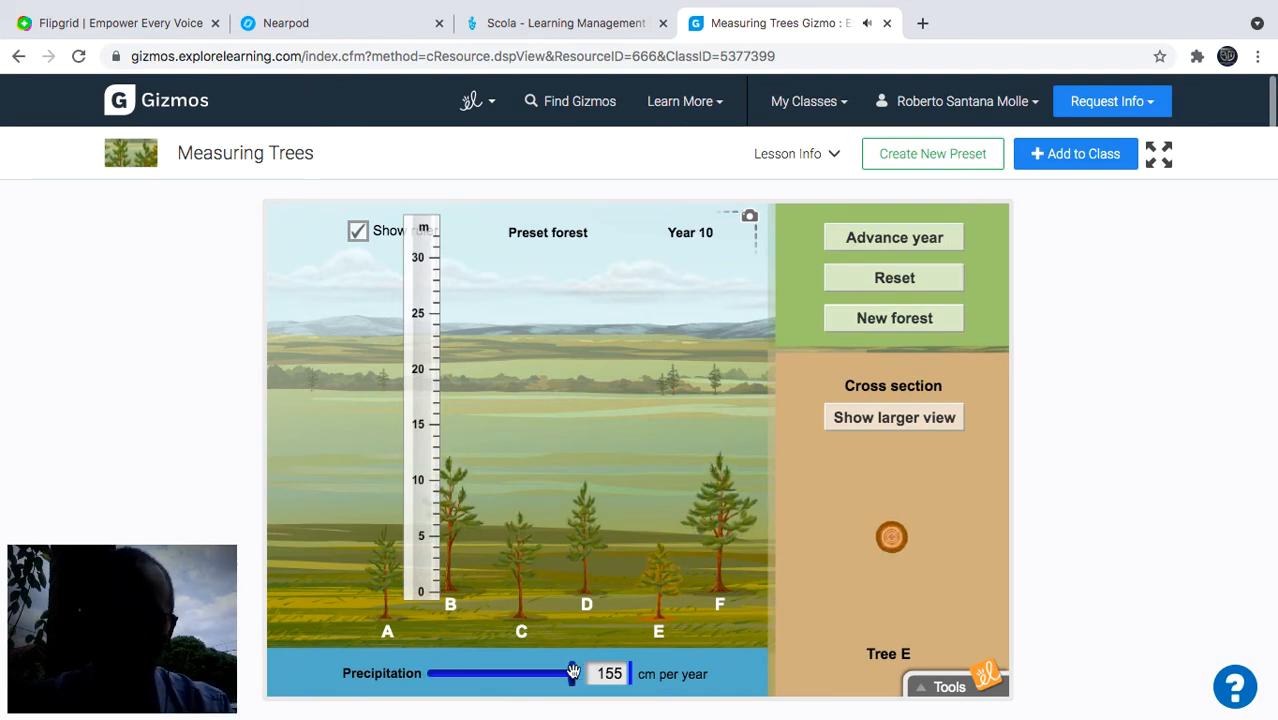
click(865, 243)
click(865, 243)
click(865, 243)
click(865, 243)
click(865, 243)
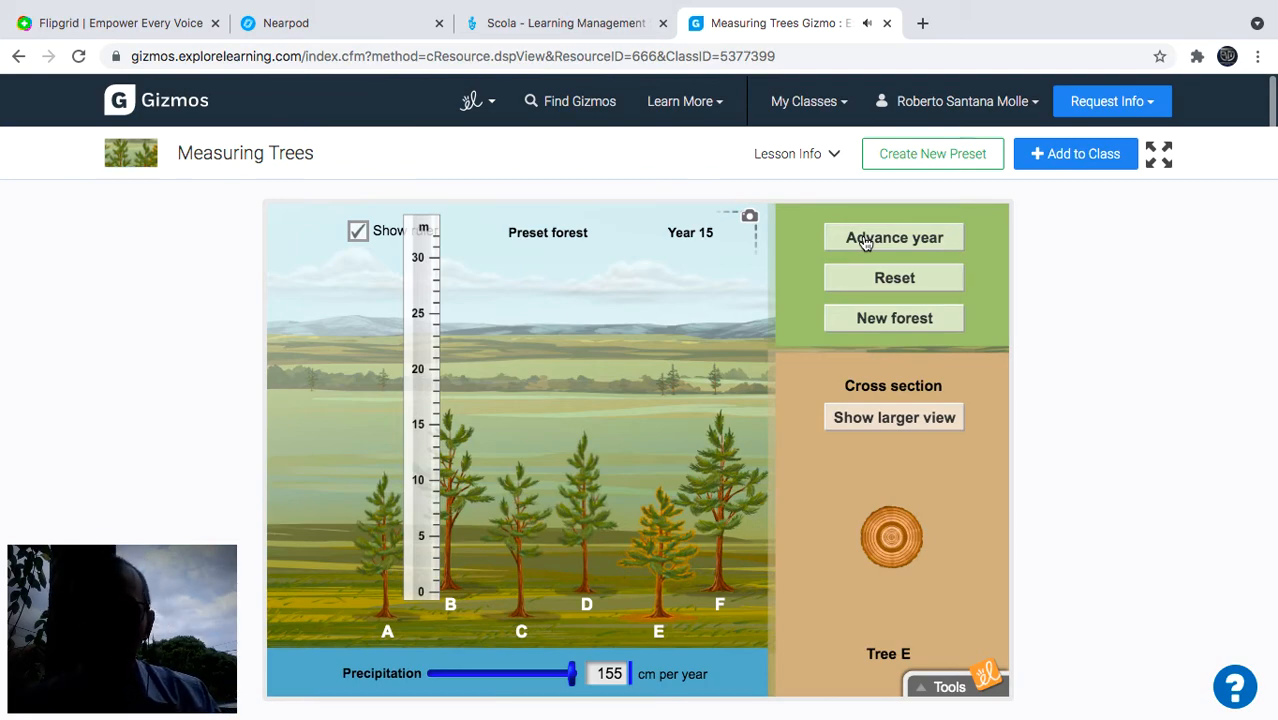
Switch to the MeasuringTreesSE (2) worksheet in Word and look through the Activity B questions and the Graphing growth extension.
key(ctrl+Up)
click(445, 500)
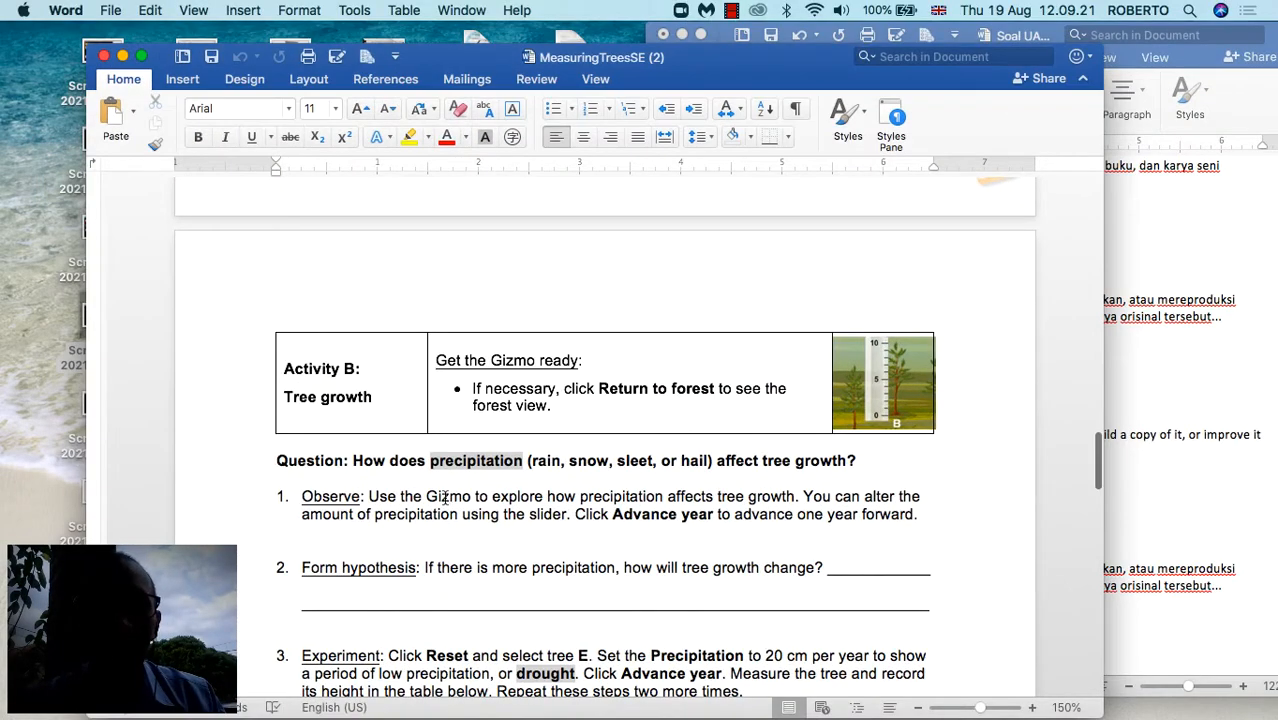
scroll(445, 500, up, 10)
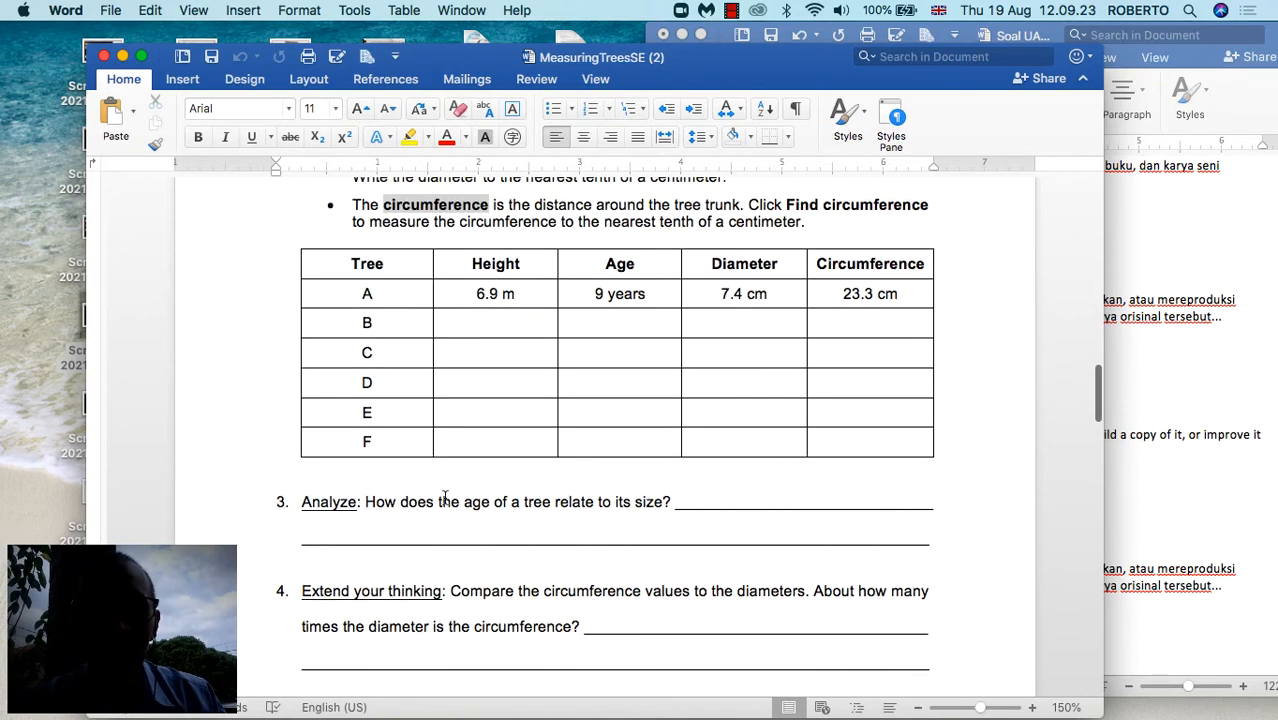
scroll(445, 500, down, 8)
scroll(445, 497, down, 8)
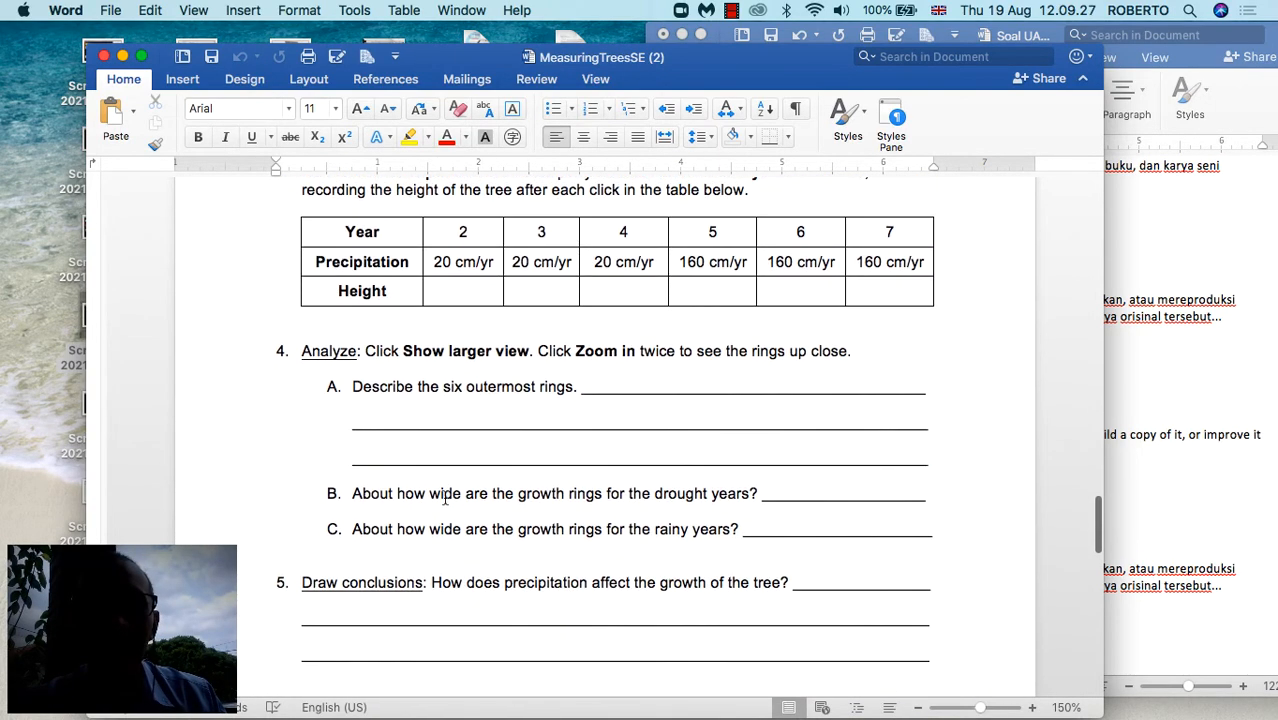
scroll(445, 500, down, 3)
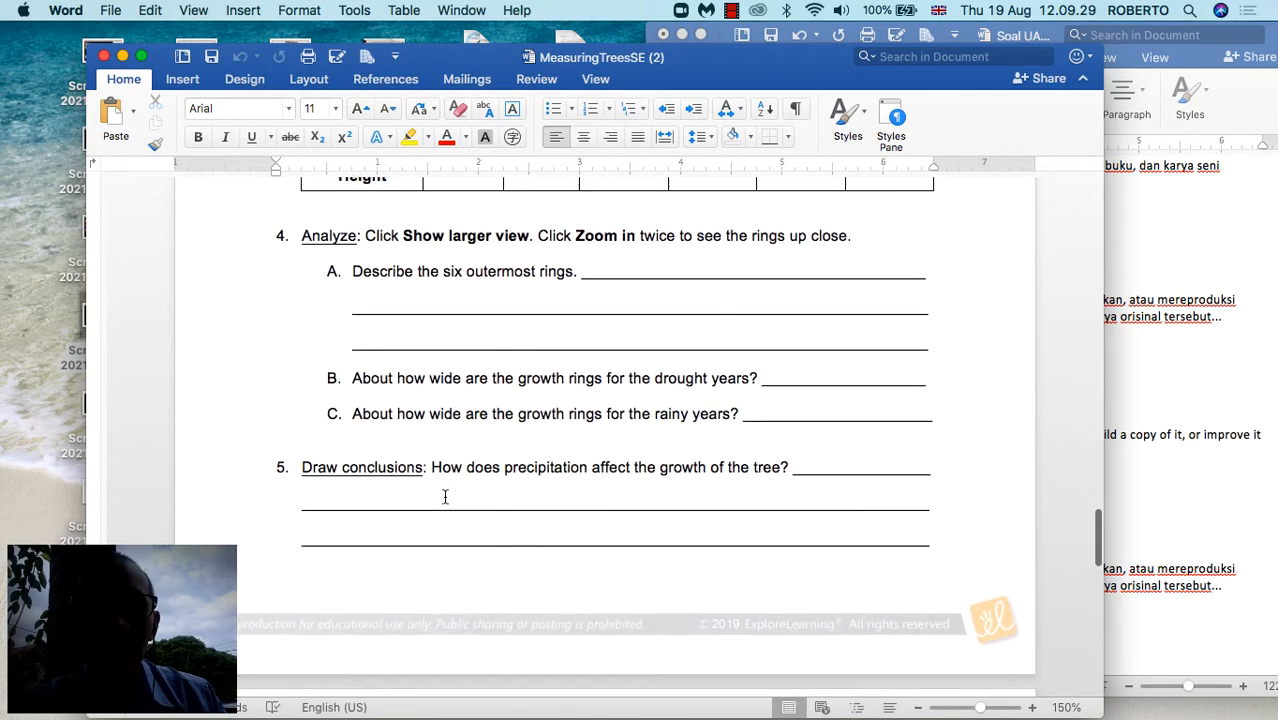
scroll(445, 497, down, 8)
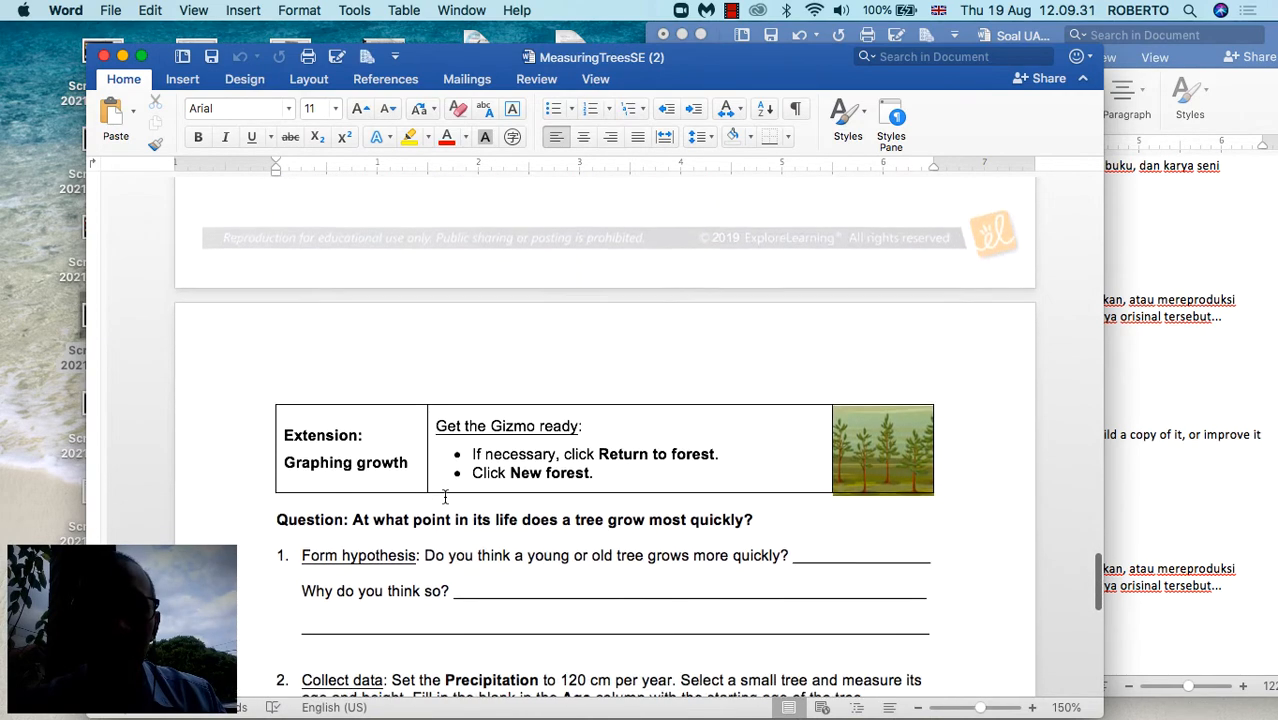
scroll(445, 497, down, 10)
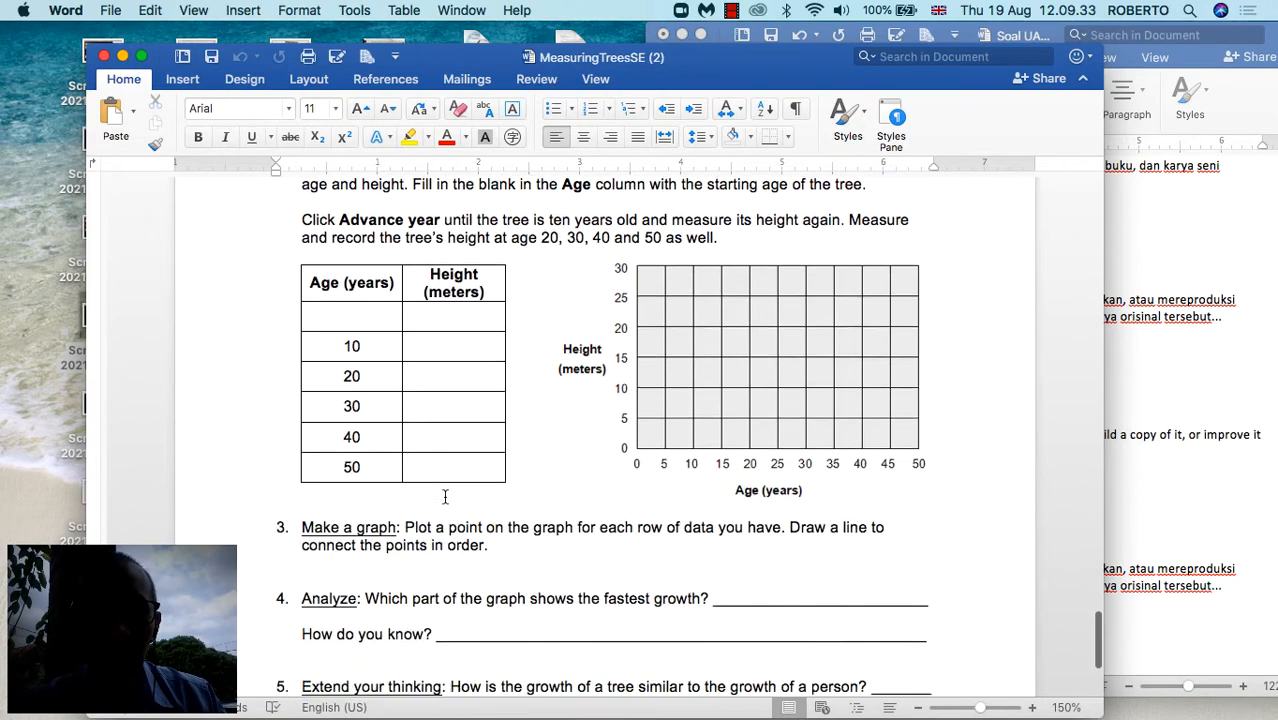
scroll(445, 497, down, 1)
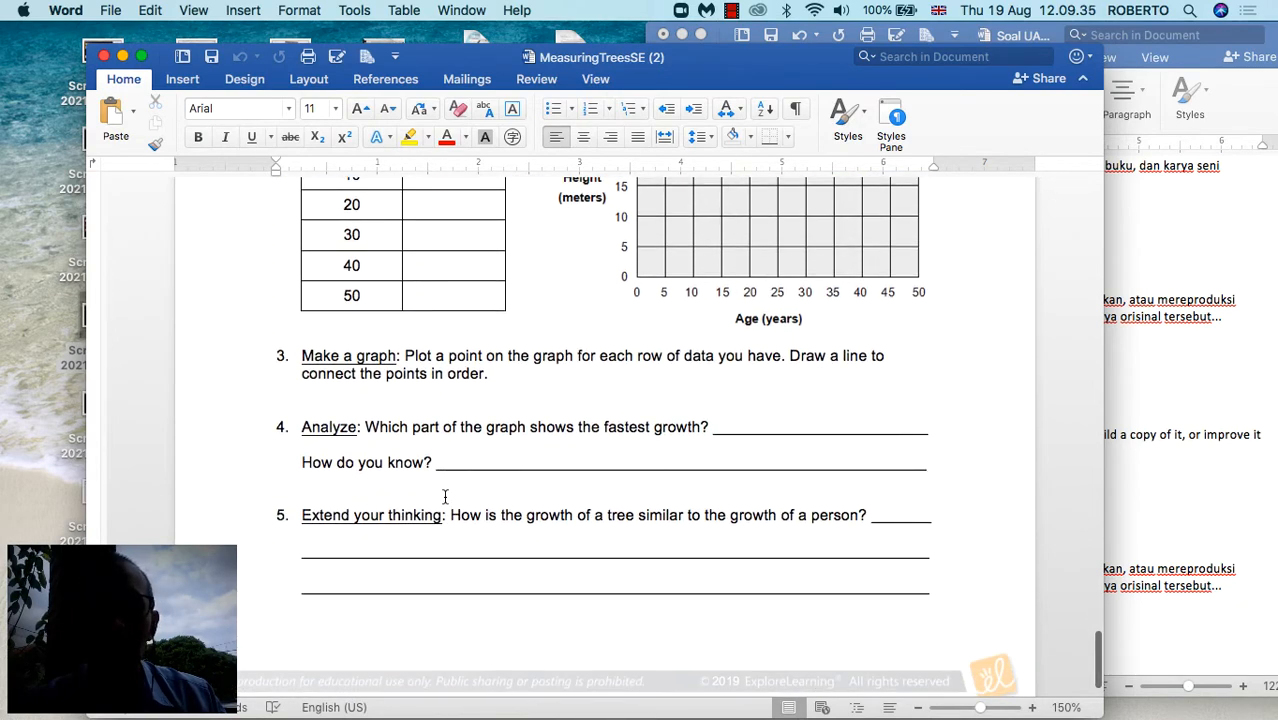
scroll(445, 497, down, 3)
Go back to the Activity B experiment and examine its precipitation and height table for years 2 to 7.
scroll(445, 497, up, 10)
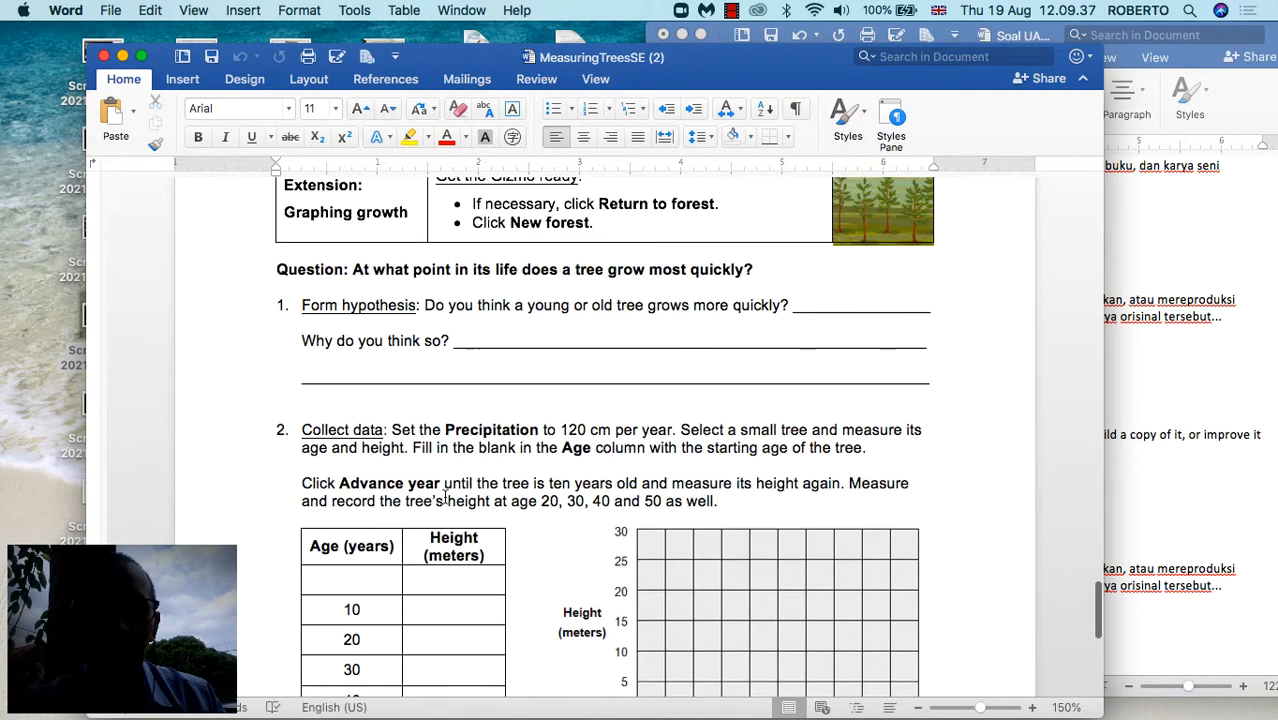
scroll(445, 497, up, 8)
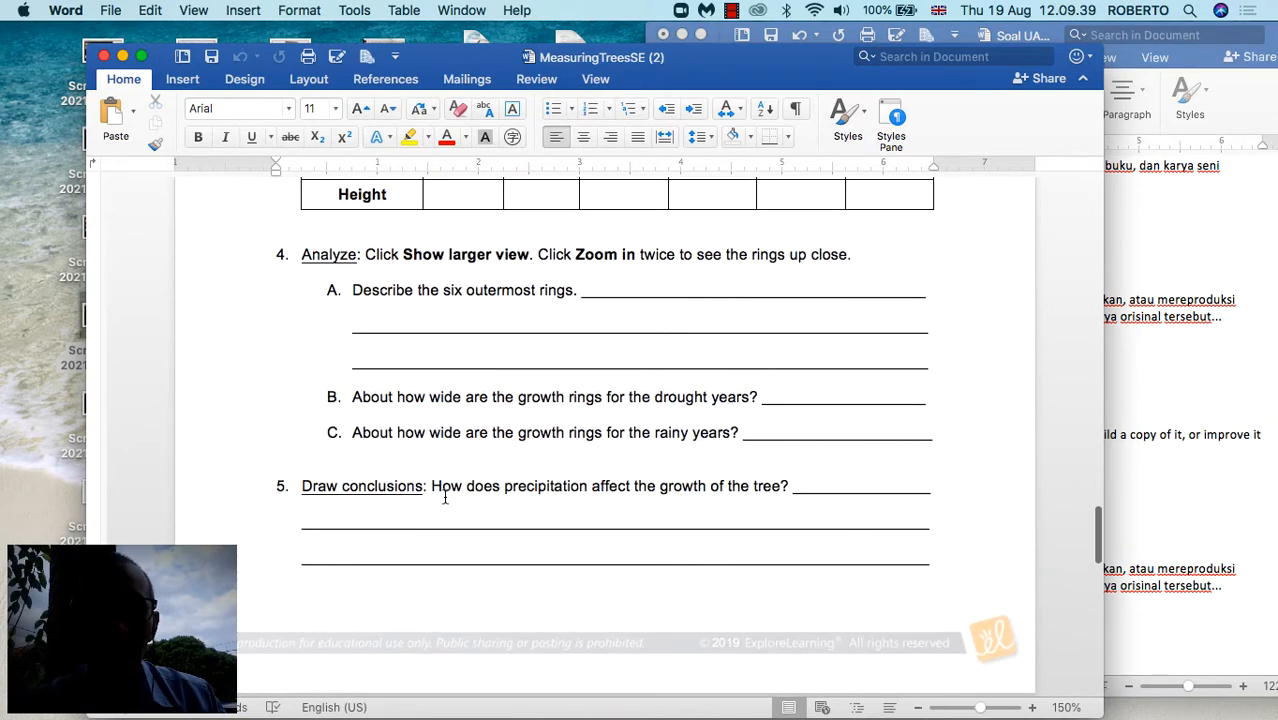
scroll(445, 497, up, 4)
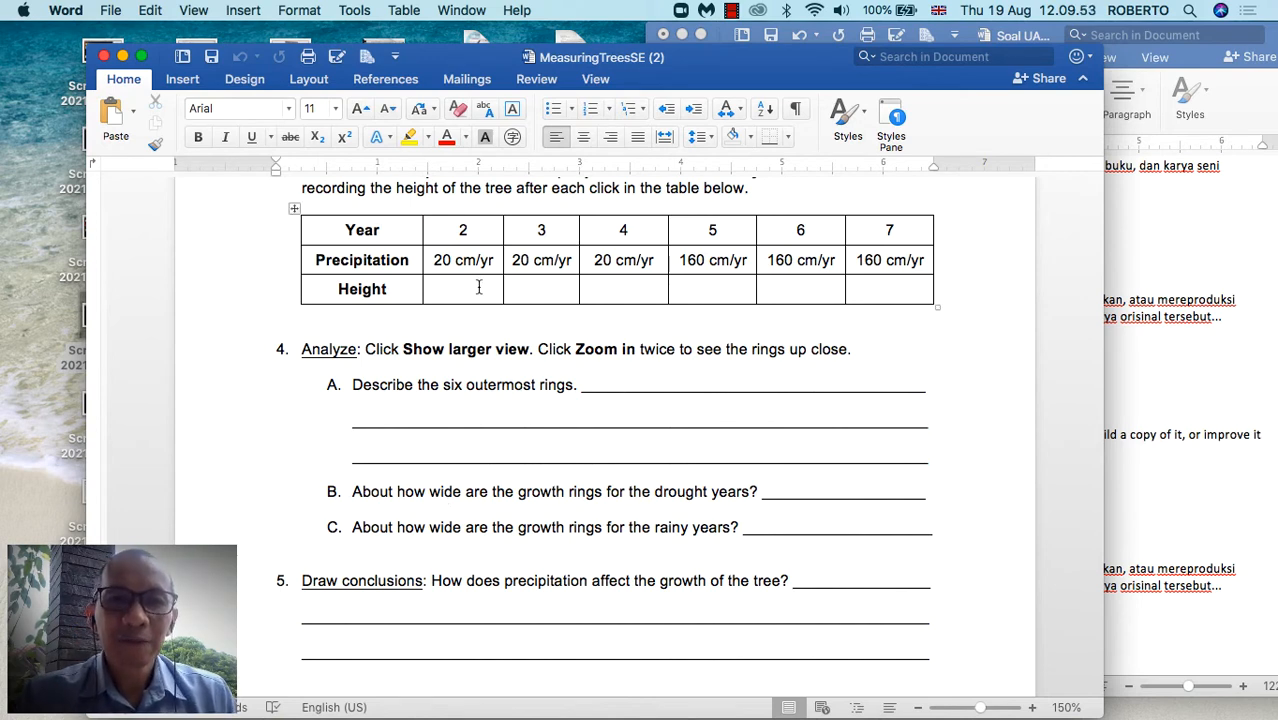
scroll(455, 330, up, 1)
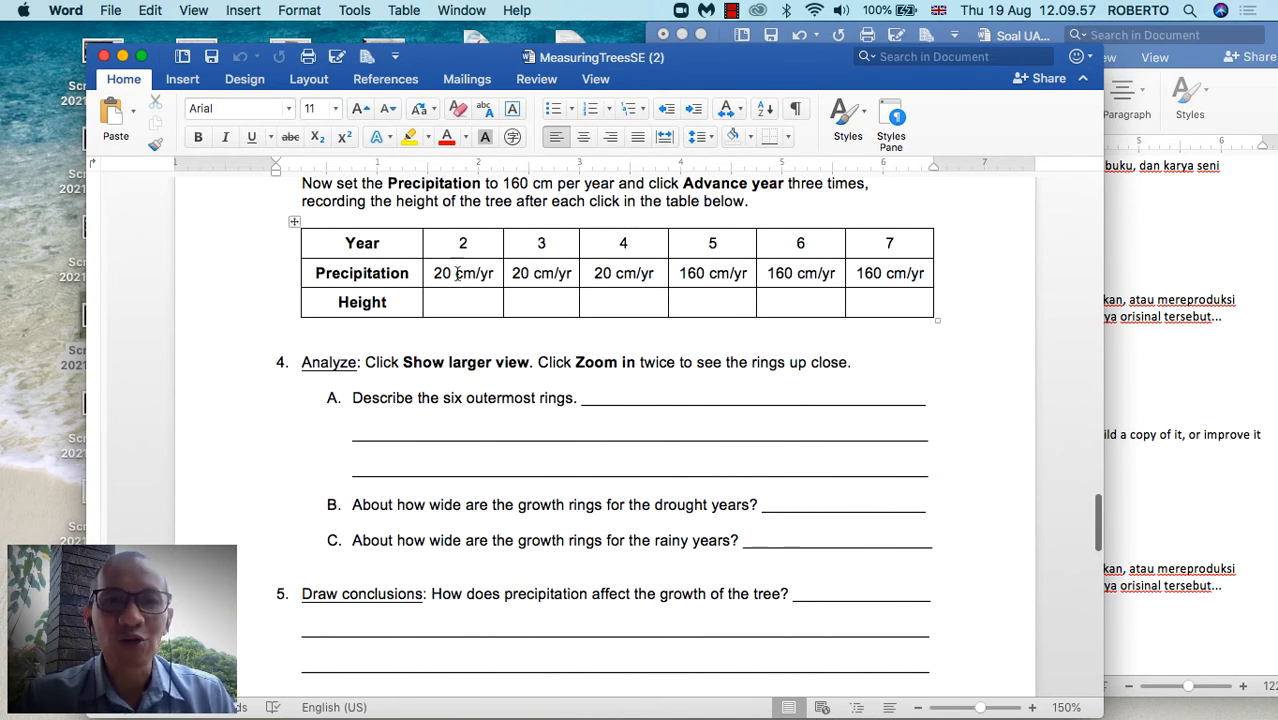
scroll(460, 273, up, 3)
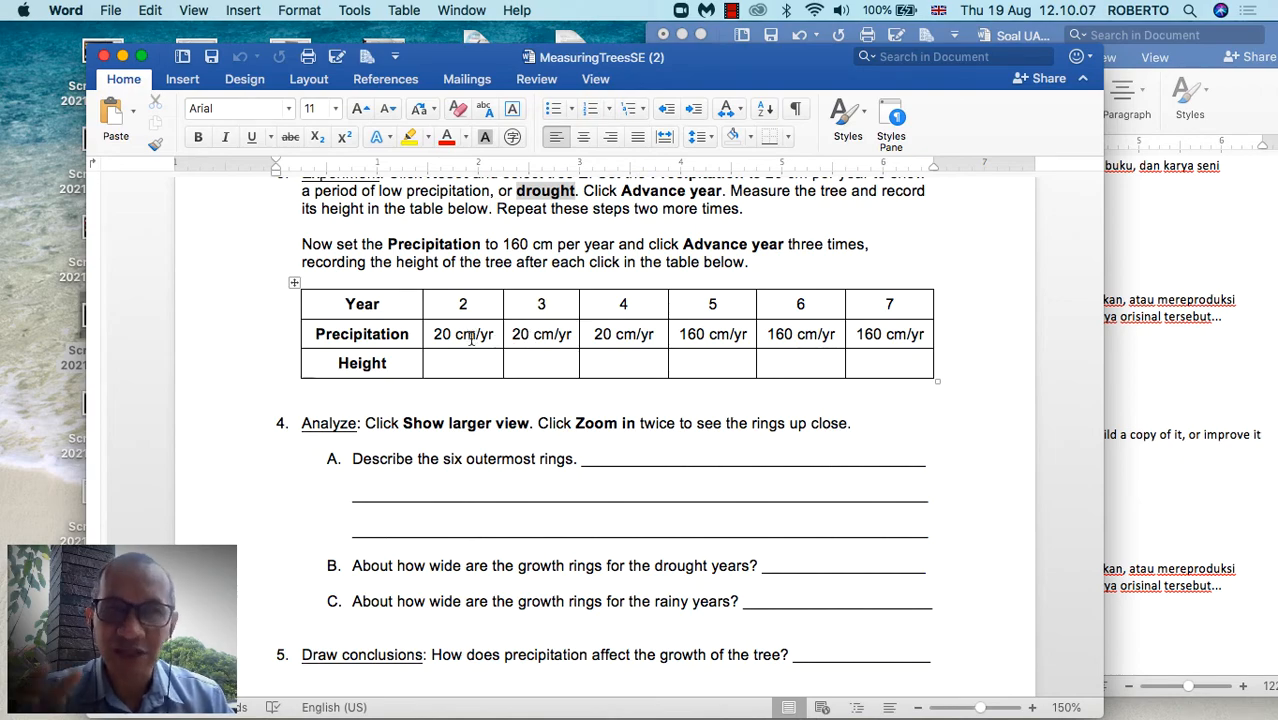
Switch to the simulation in Chrome, reset the forest, and advance it three years to year 4 at 20 cm precipitation per year.
key(ctrl+Up)
click(762, 68)
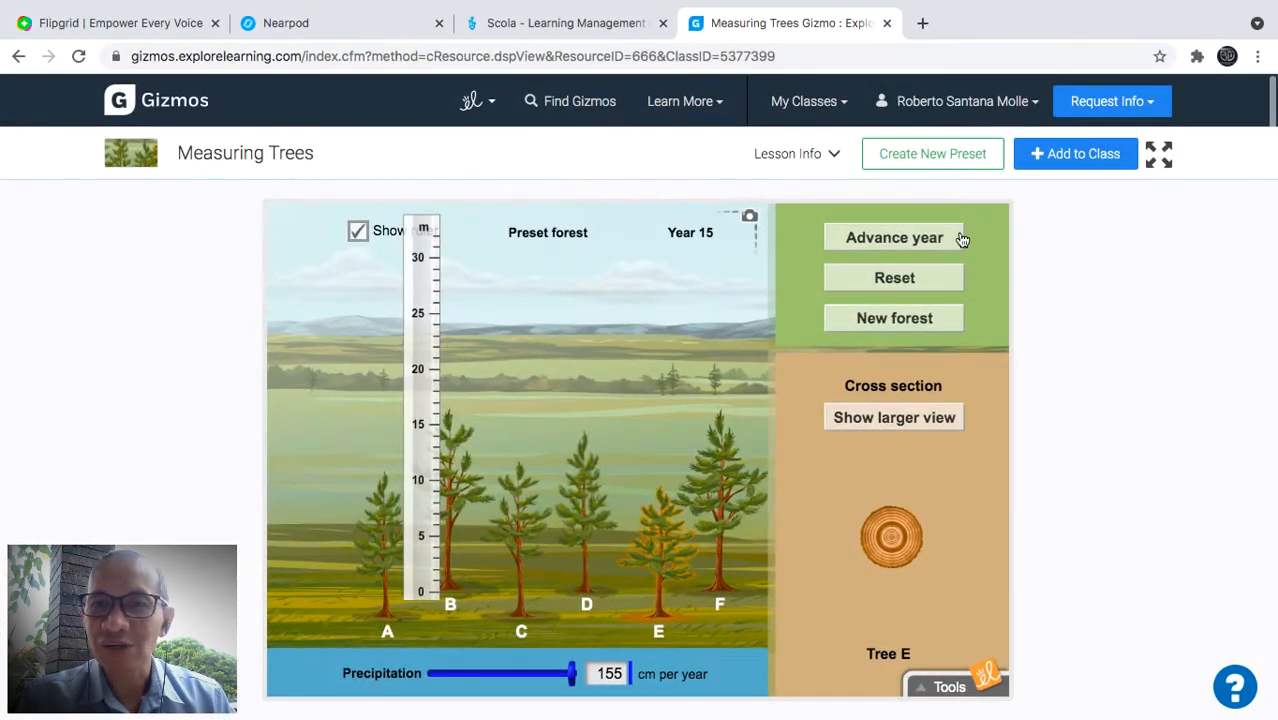
click(906, 281)
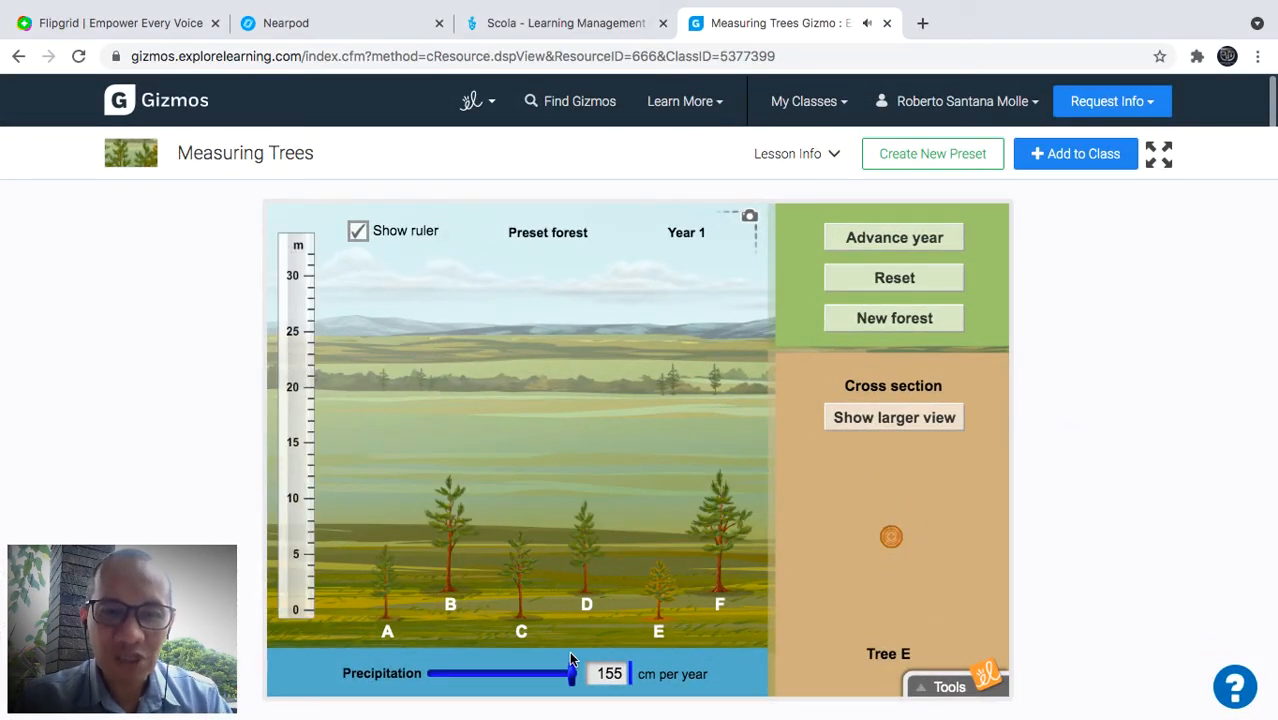
drag(572, 673, 323, 672)
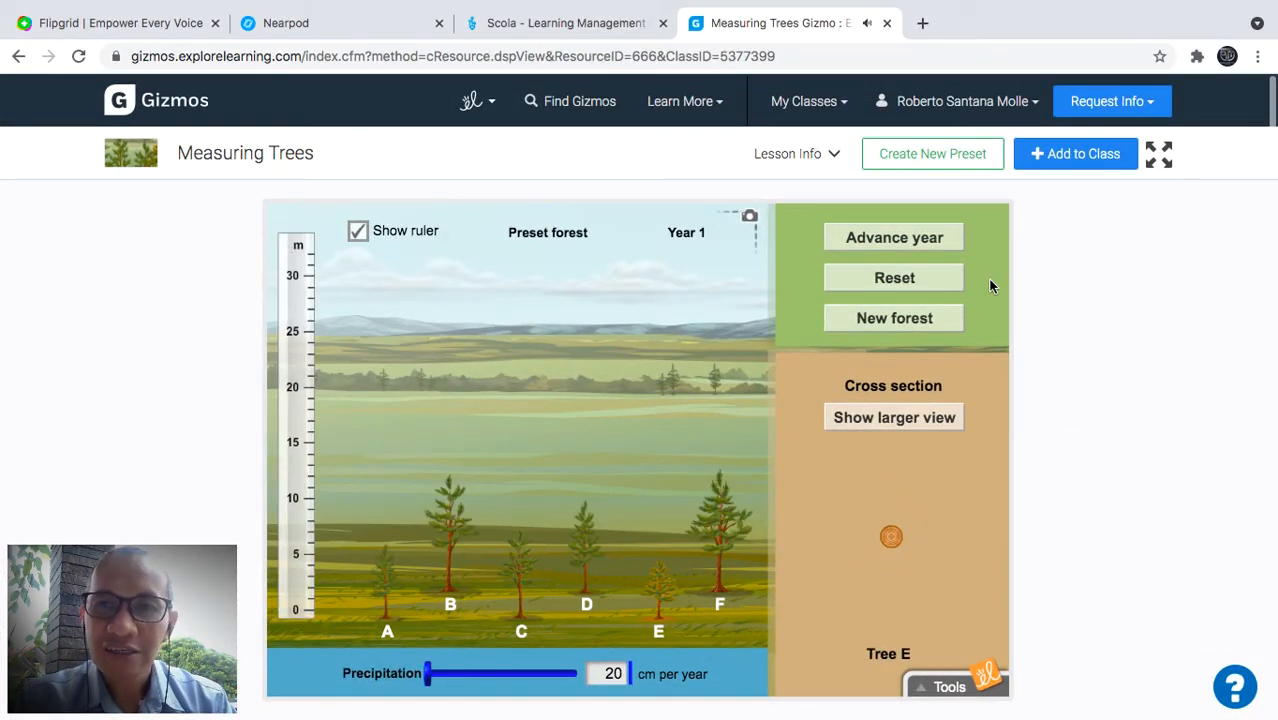
click(893, 247)
click(893, 245)
click(893, 243)
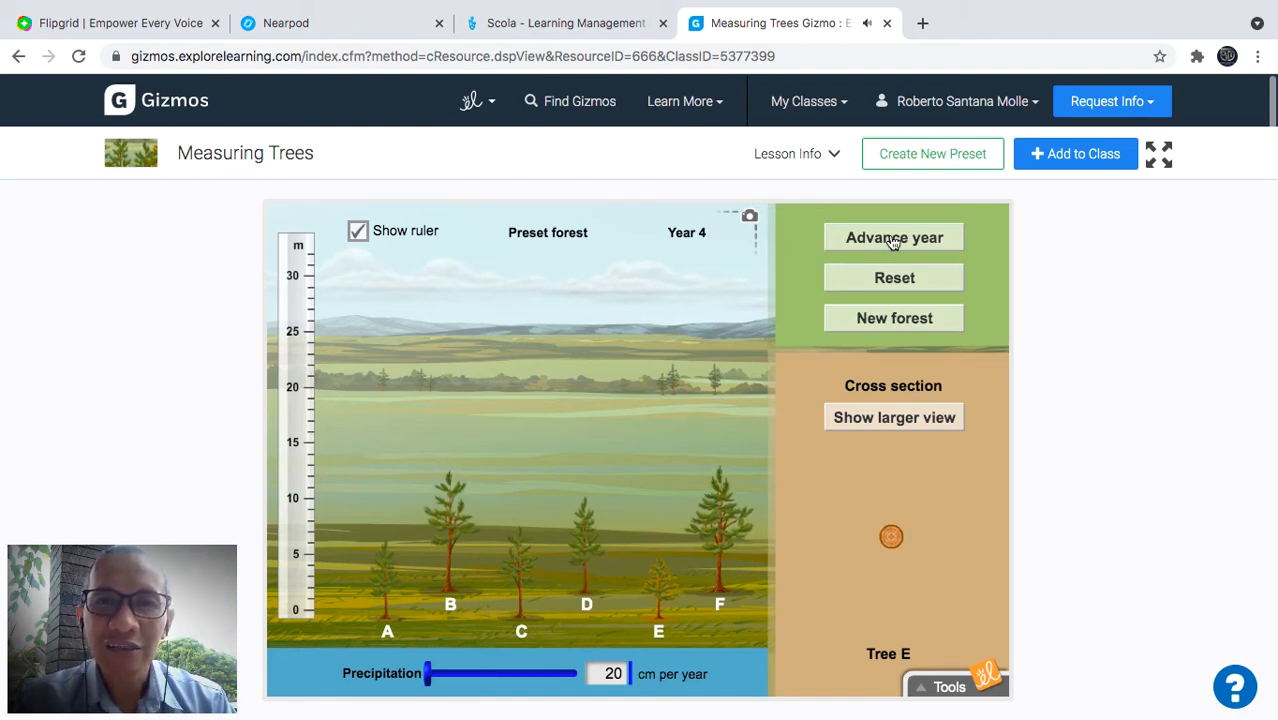
Check the rainy-year precipitation in the Word worksheet's experiment table and return to the simulation in Chrome.
key(ctrl+Up)
click(516, 465)
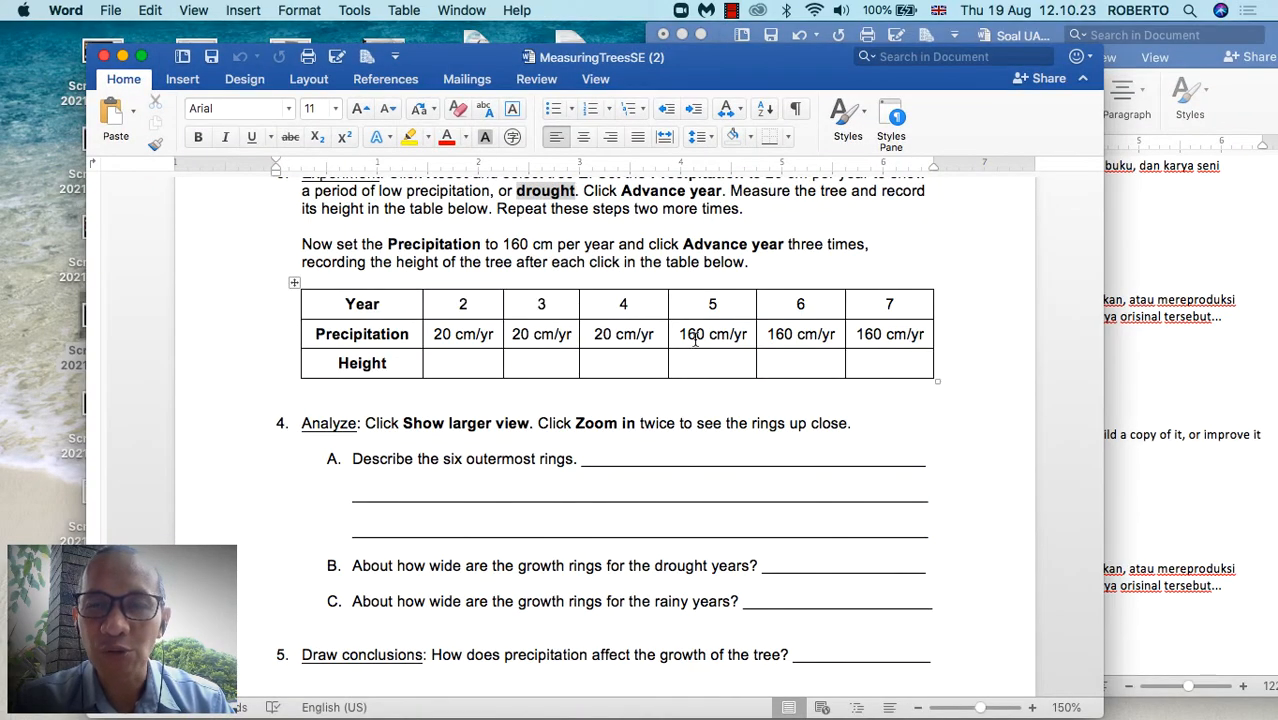
key(ctrl+Up)
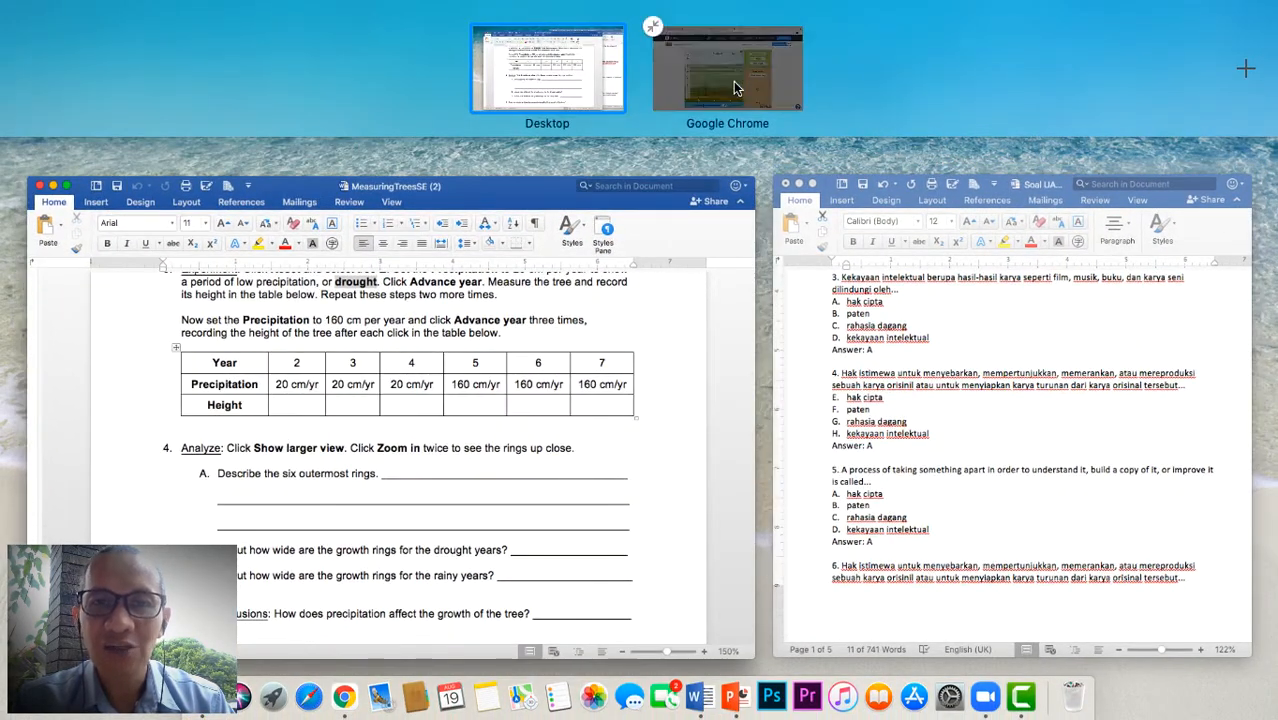
click(735, 89)
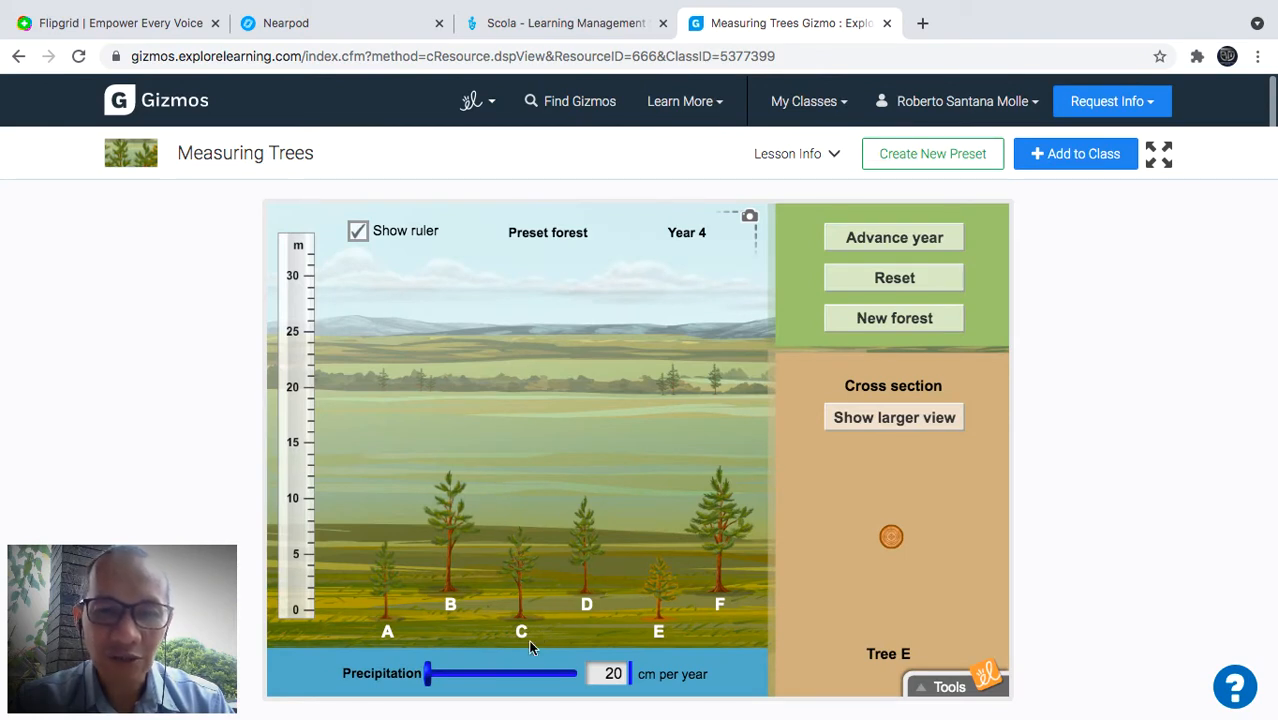
Set the precipitation to 160 cm per year and advance the forest three years to year 7.
drag(428, 674, 600, 678)
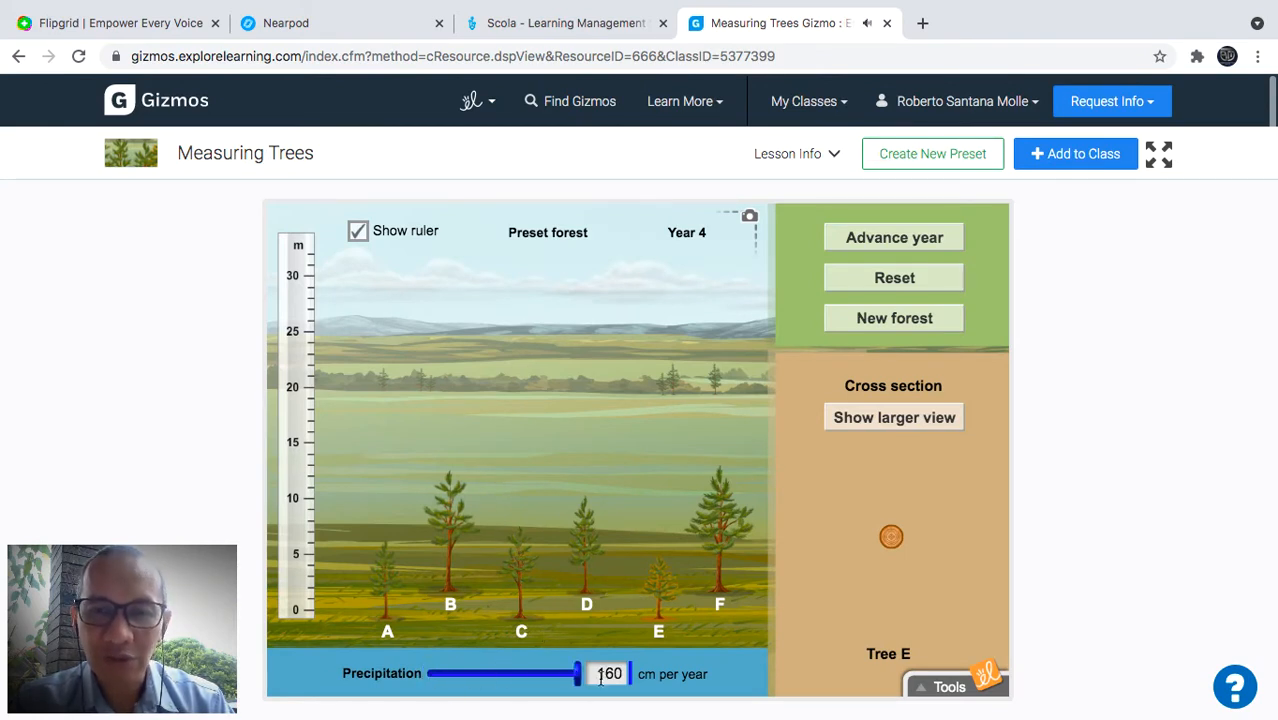
click(874, 242)
click(876, 238)
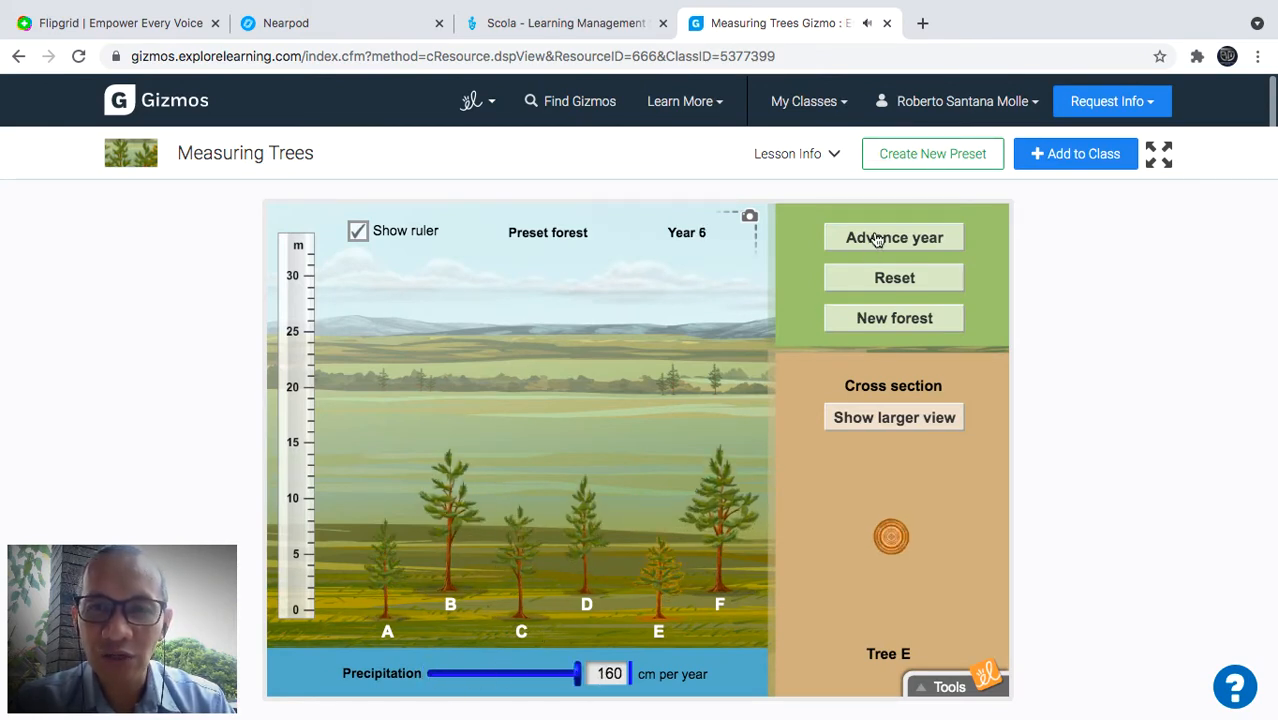
click(876, 238)
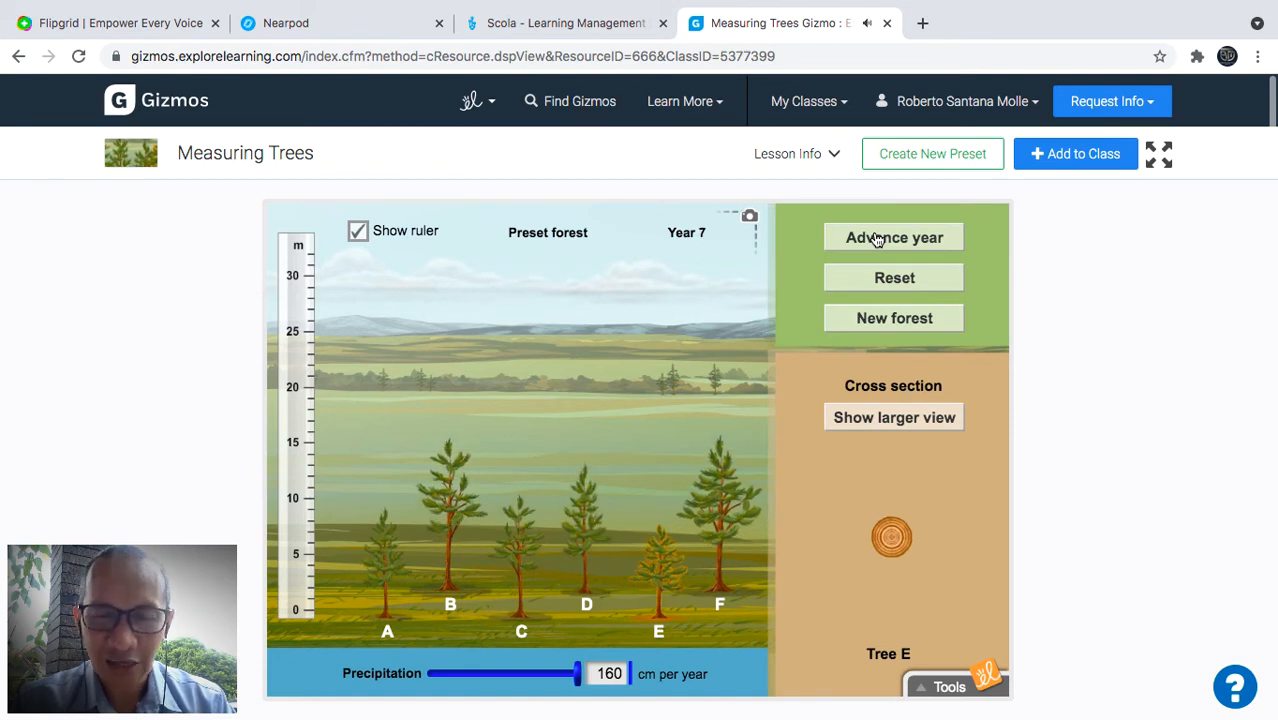
Show the larger cross section of tree E at maximum zoom and shift it to examine the outermost rings up close.
click(885, 419)
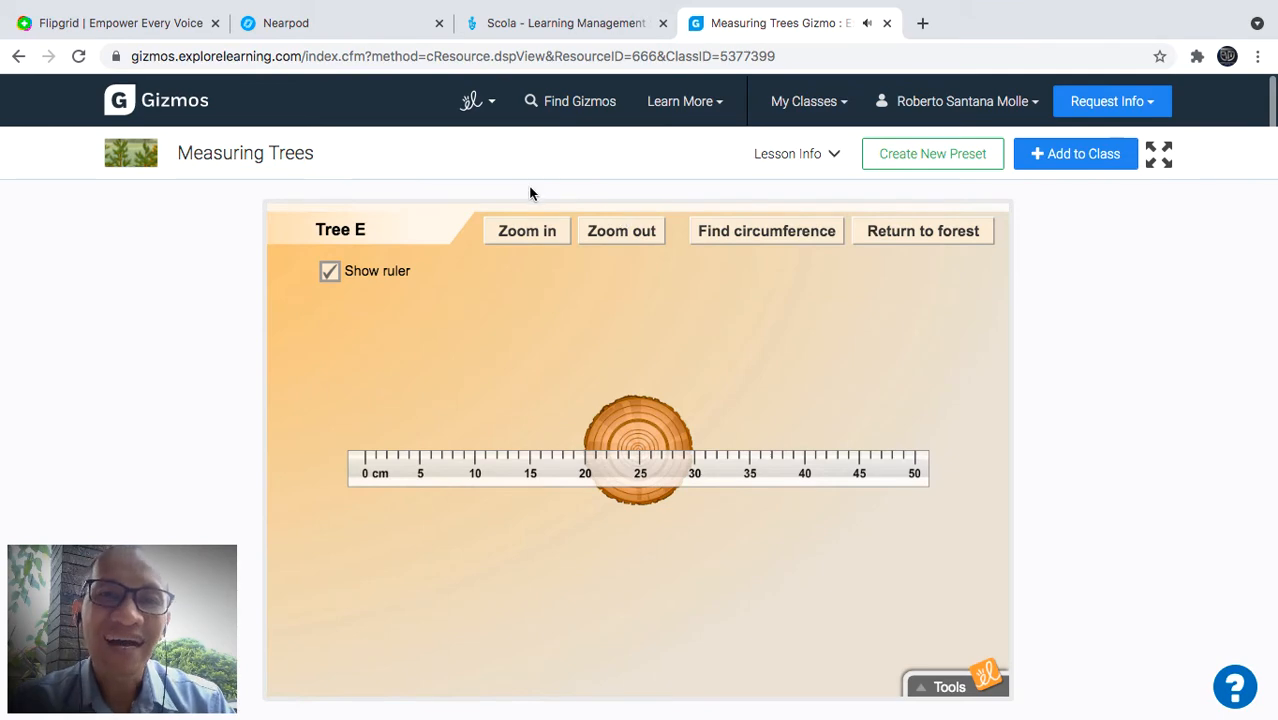
click(550, 231)
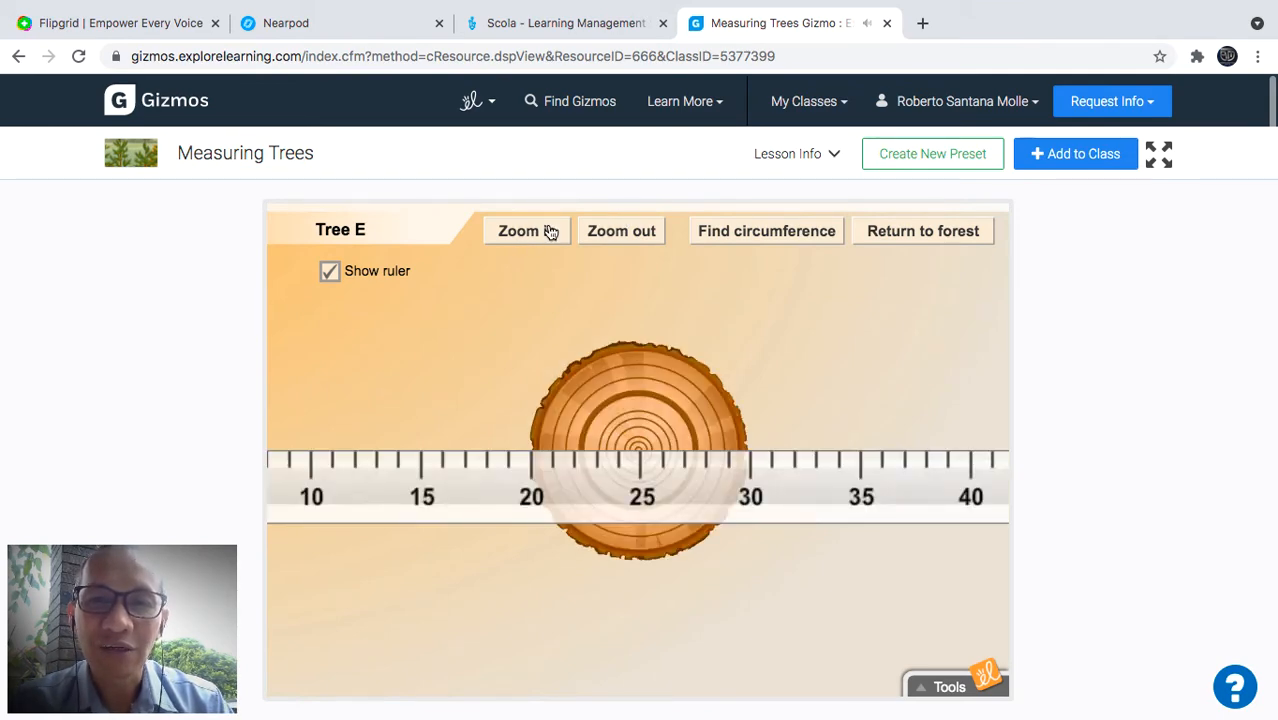
click(550, 231)
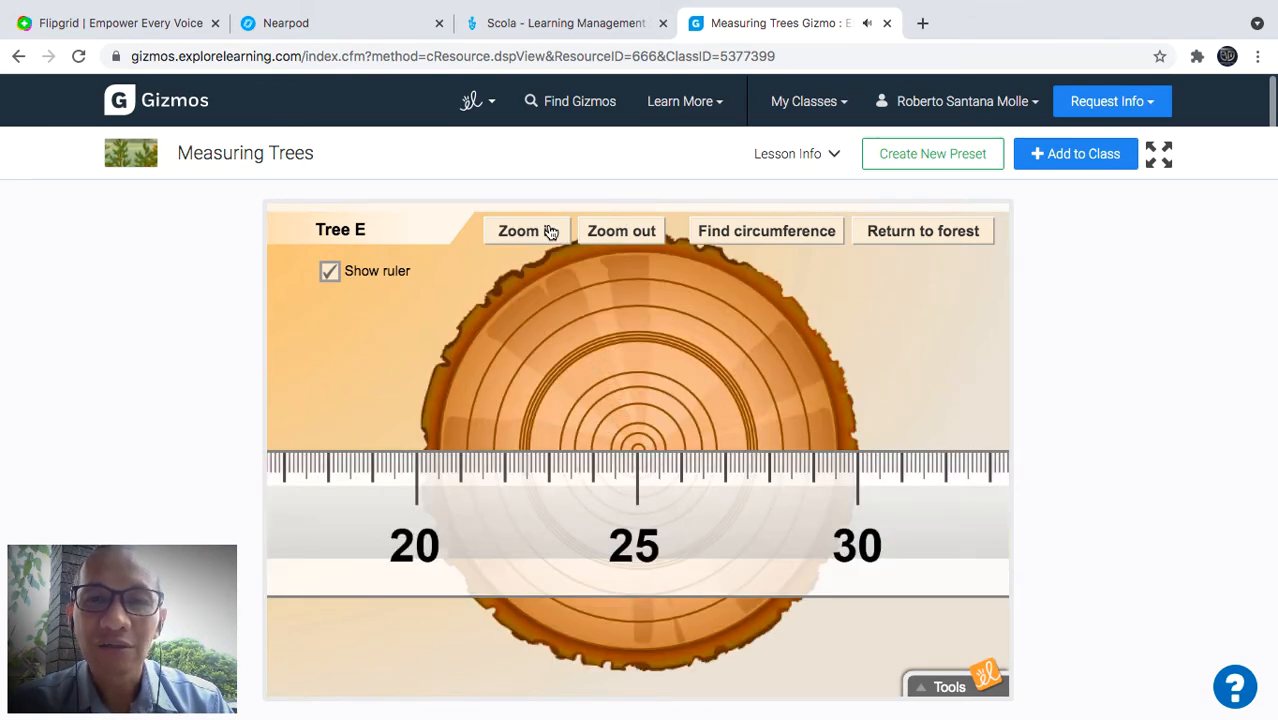
click(550, 231)
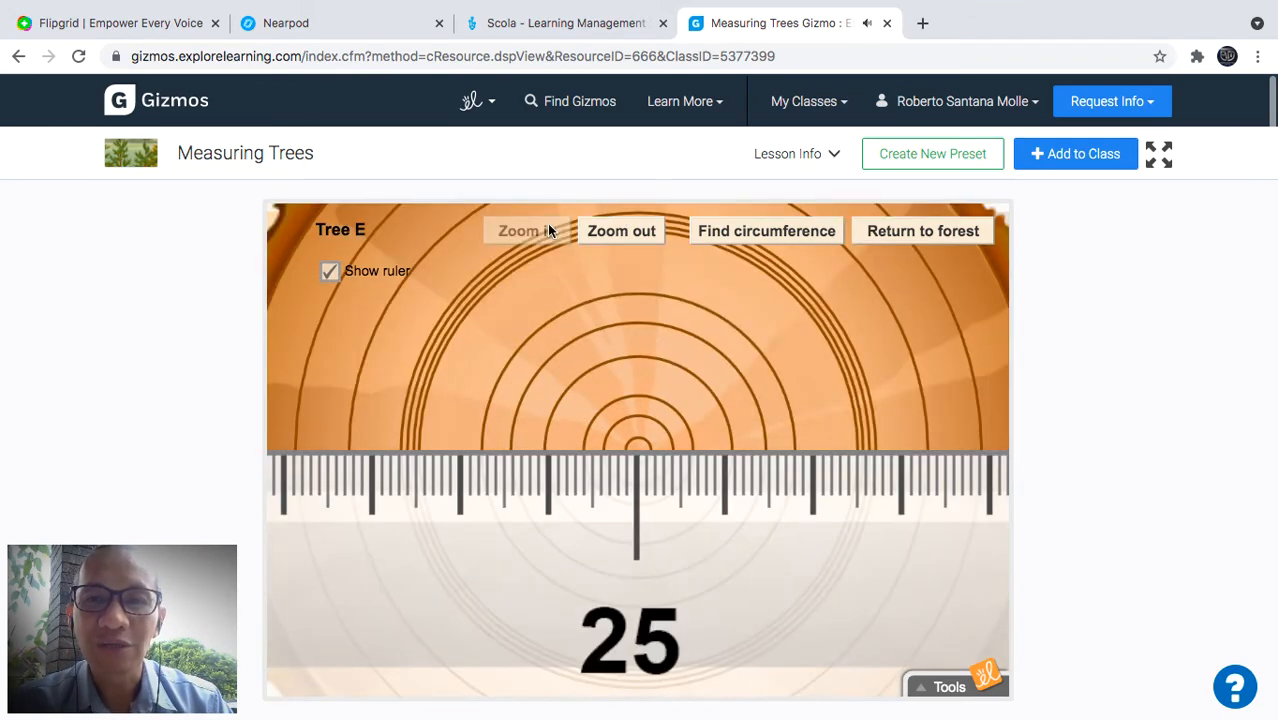
click(618, 233)
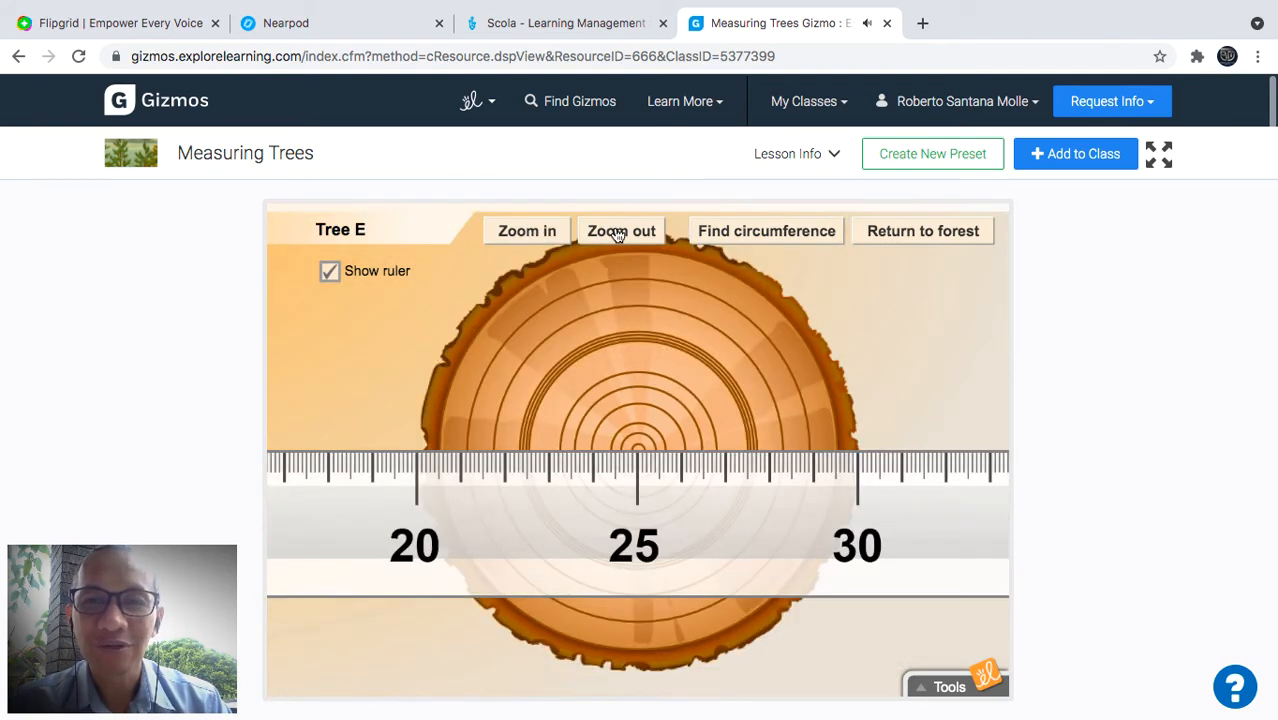
click(530, 234)
drag(722, 391, 523, 409)
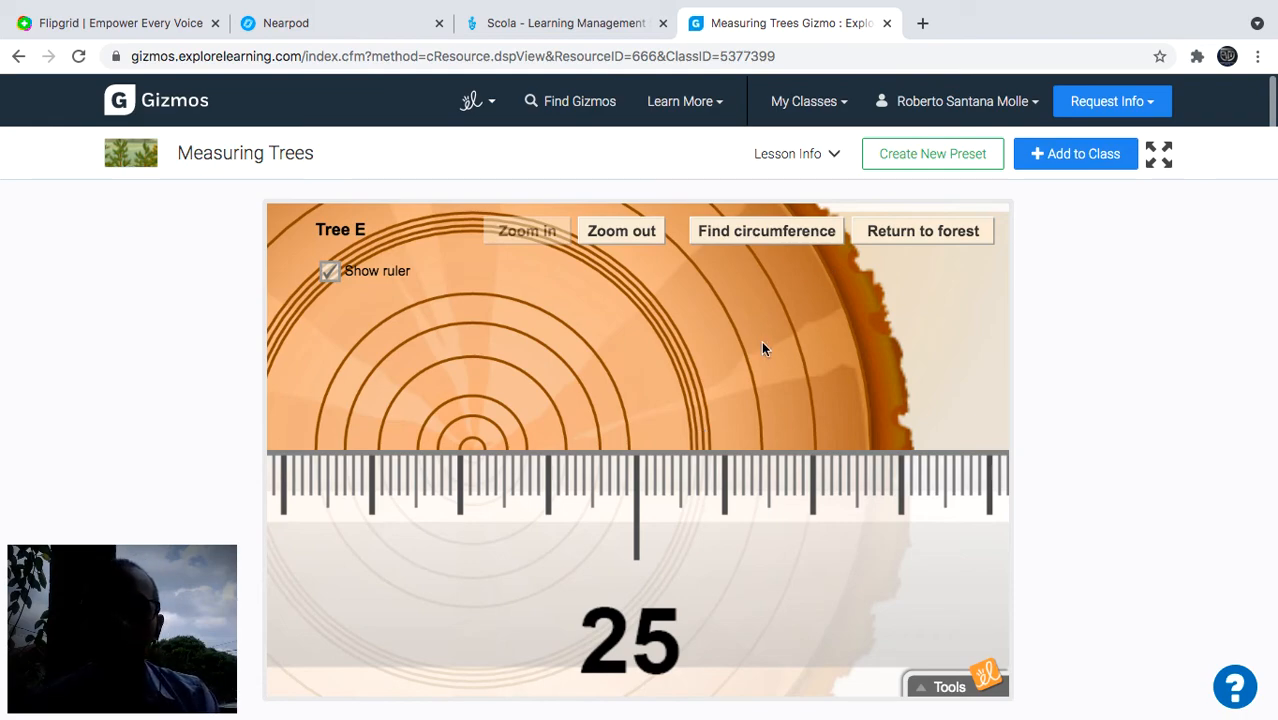
Check the growth-ring width questions in the Word worksheet, and reposition the ruler along tree E's rings in Chrome.
key(ctrl+Up)
click(401, 545)
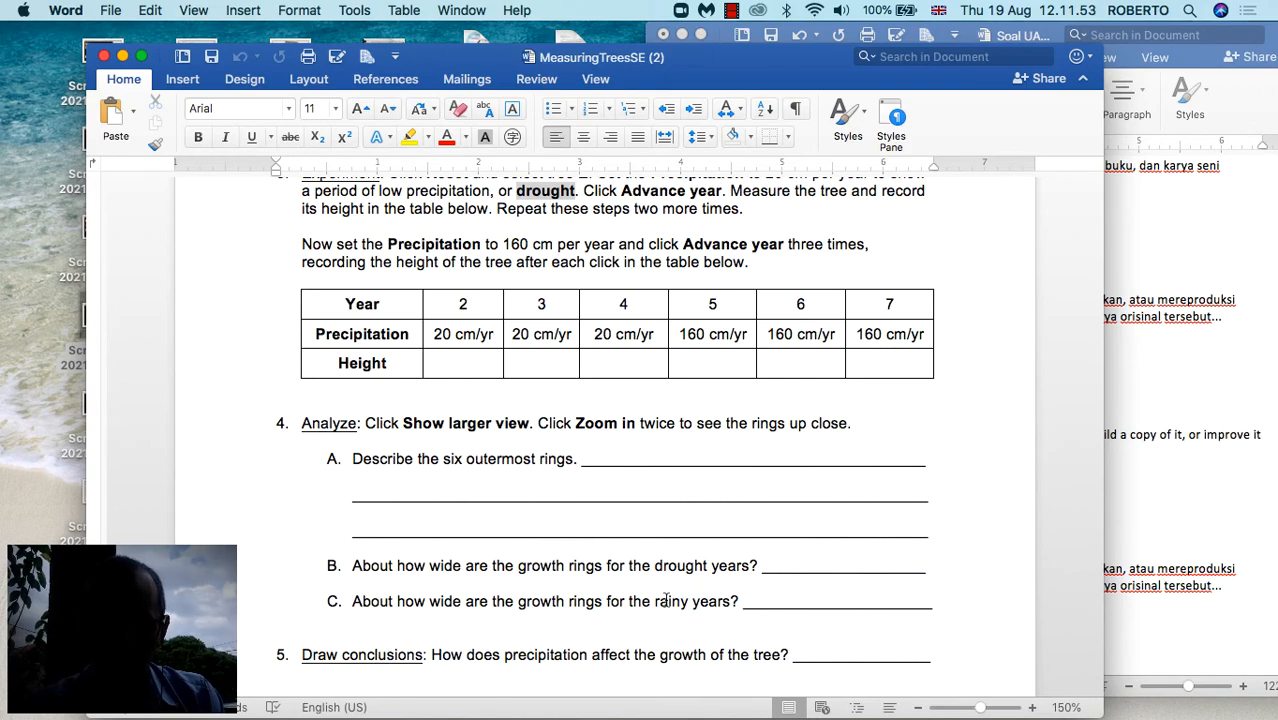
key(ctrl+Up)
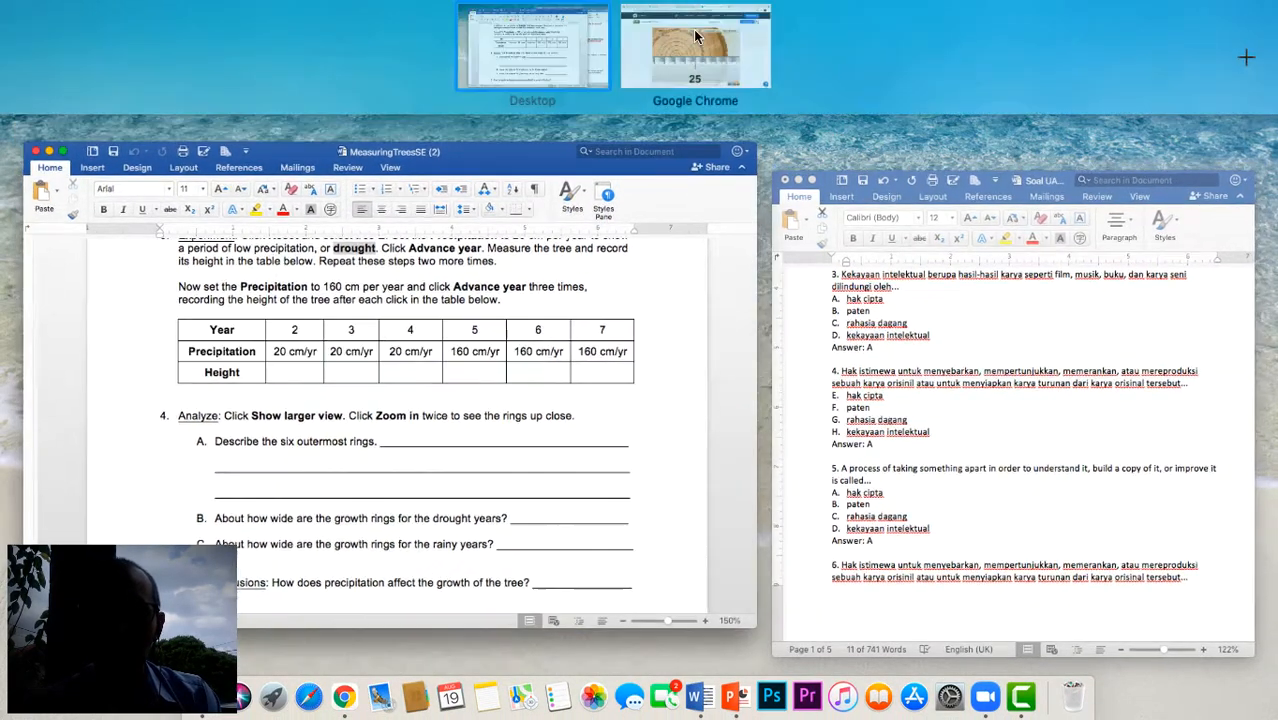
click(740, 45)
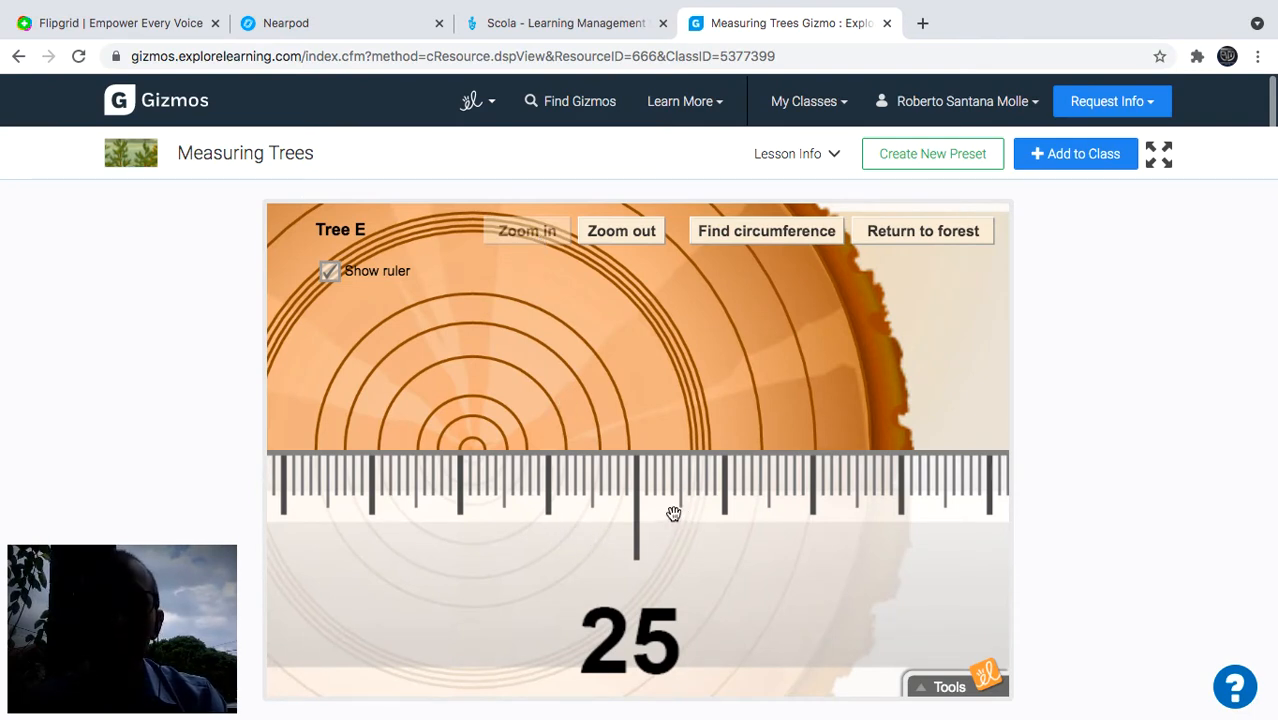
drag(673, 513, 676, 515)
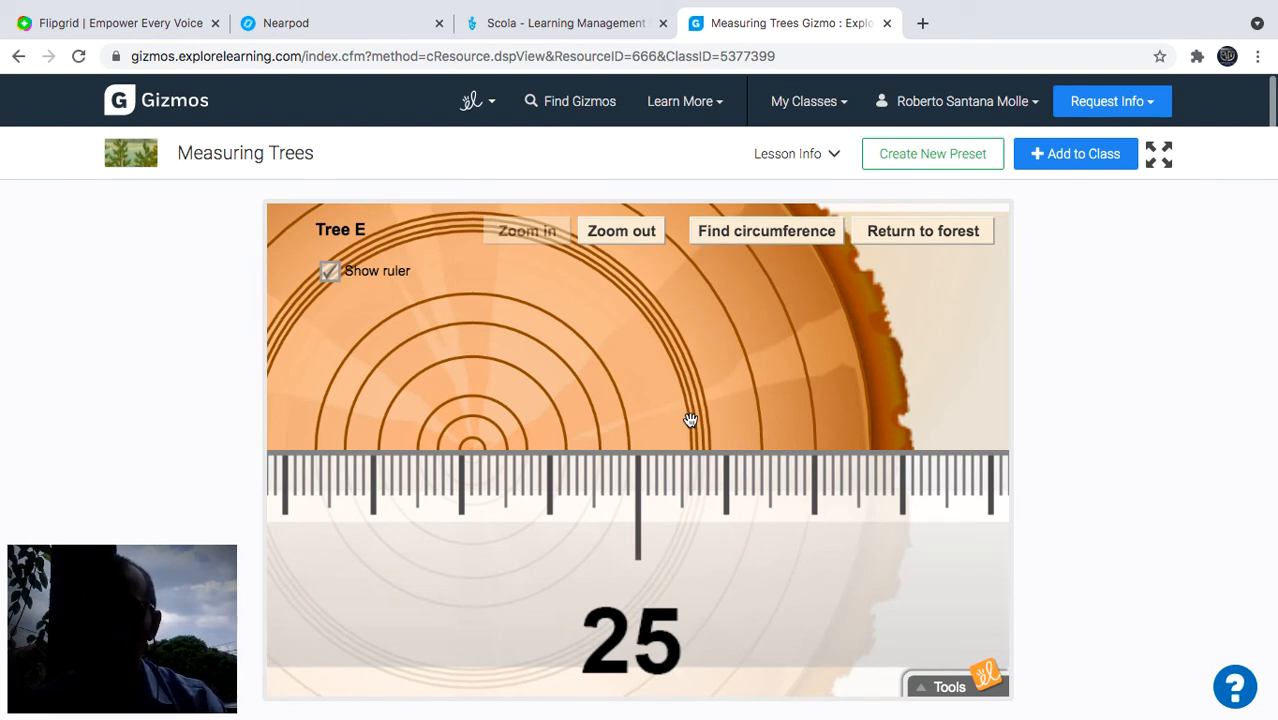
drag(690, 491, 763, 481)
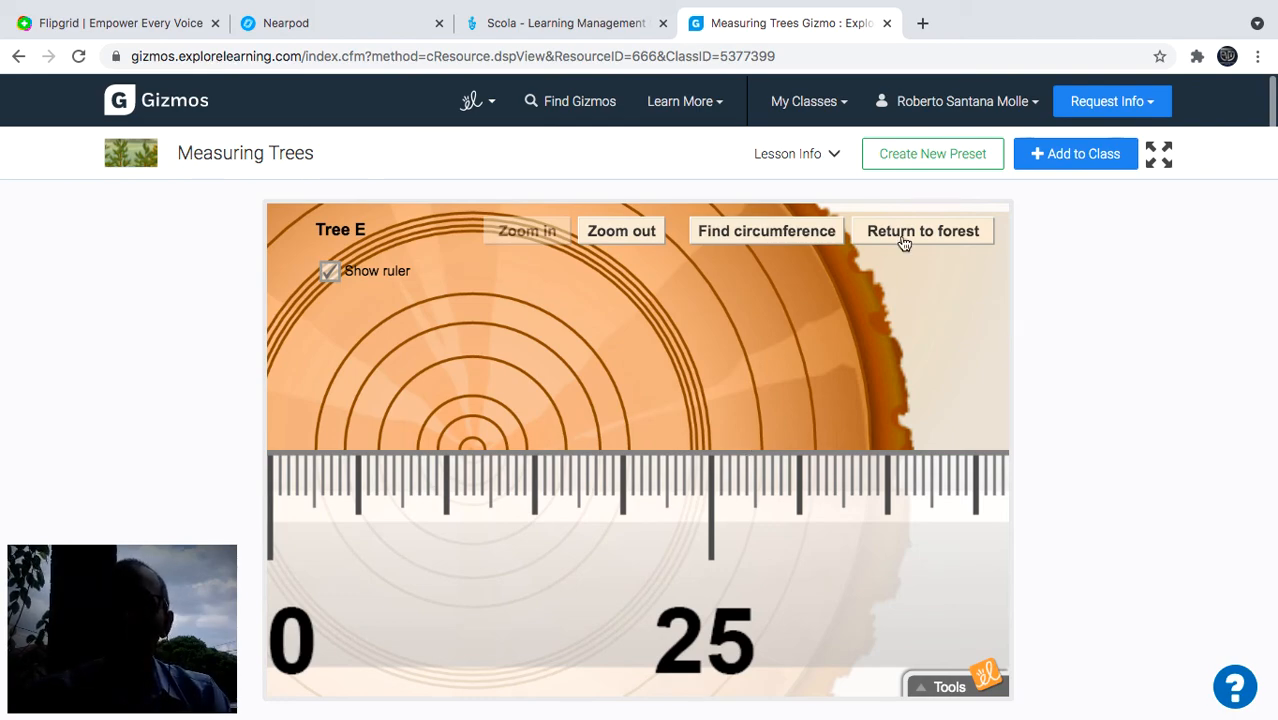
Switch to the Word worksheet and view the Draw conclusions question and the start of the Graphing growth extension.
key(ctrl+Up)
click(375, 528)
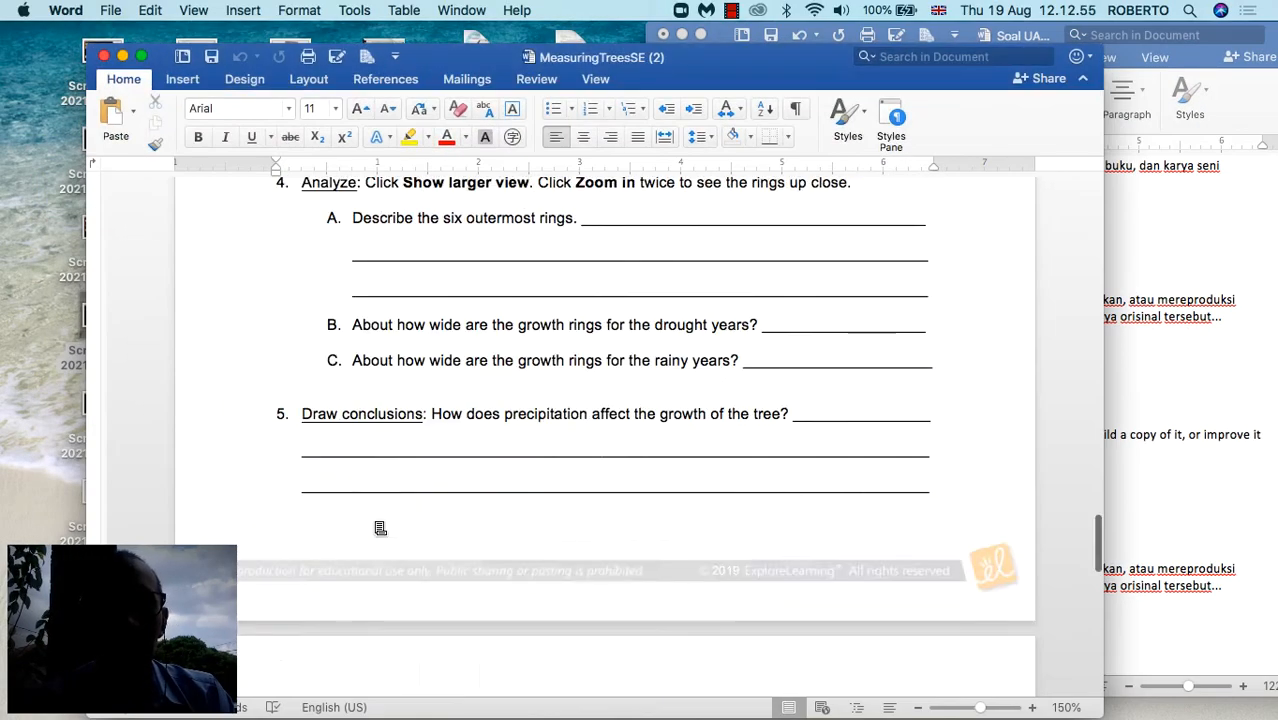
scroll(375, 523, down, 10)
scroll(375, 523, up, 5)
scroll(375, 523, up, 2)
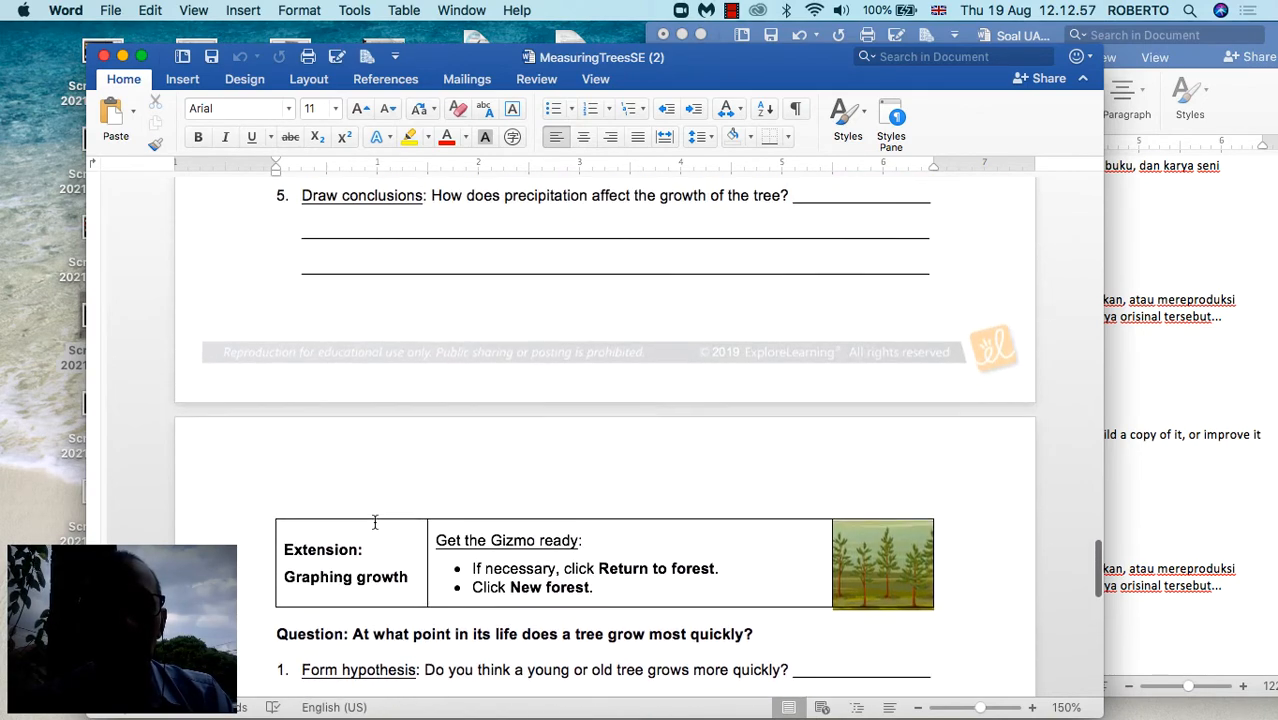
Examine the Graphing growth extension's hypothesis and data-collection instructions, age-height table, blank graph, and the Make a graph and Analyze questions.
scroll(375, 523, down, 10)
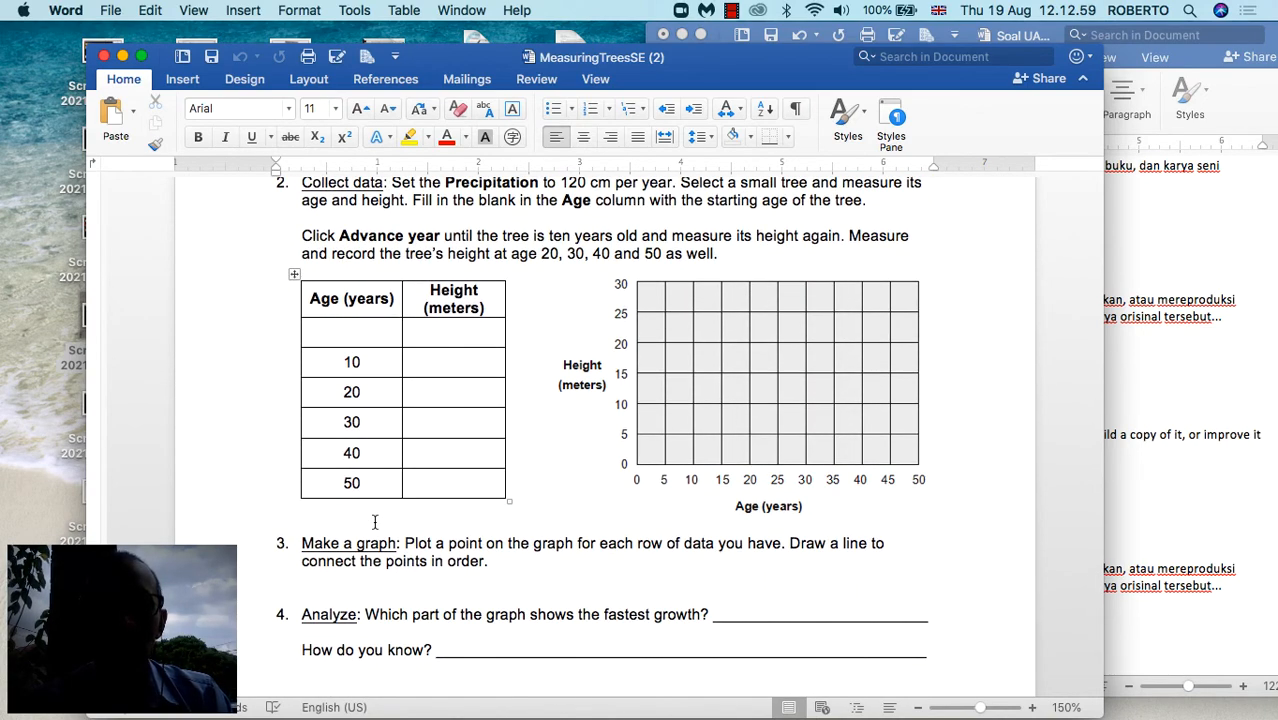
scroll(375, 523, up, 3)
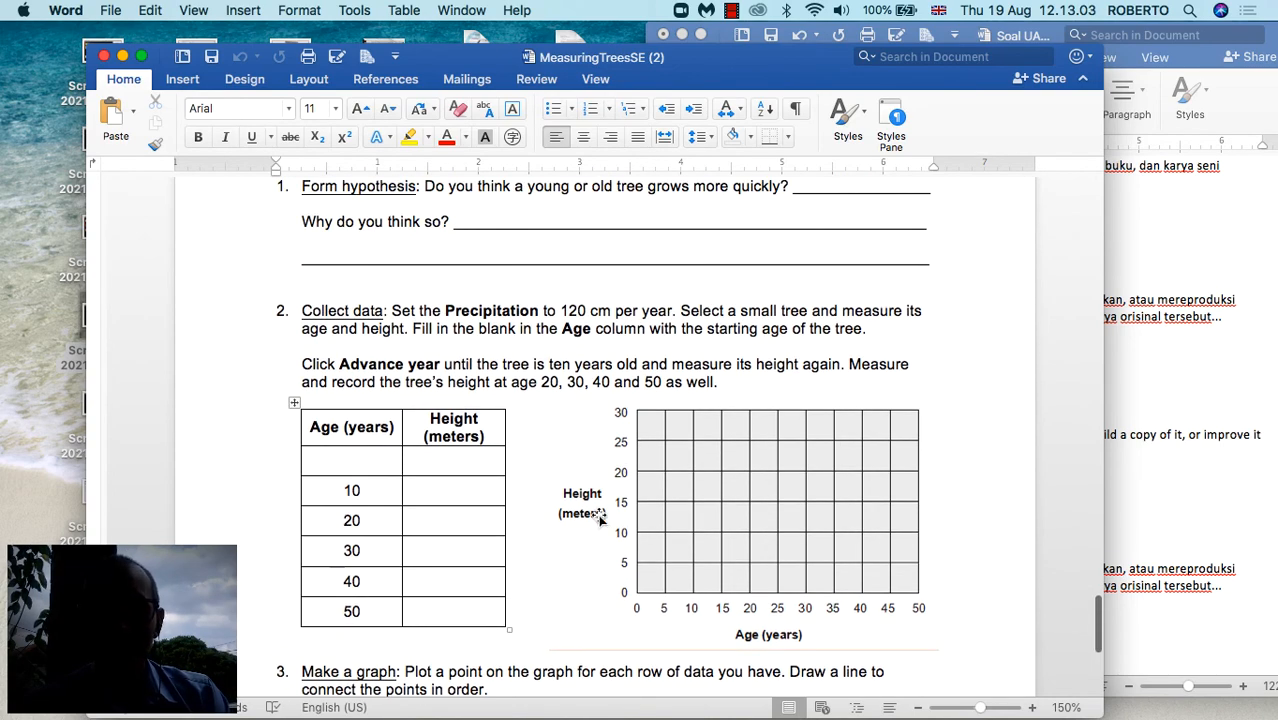
scroll(597, 512, down, 3)
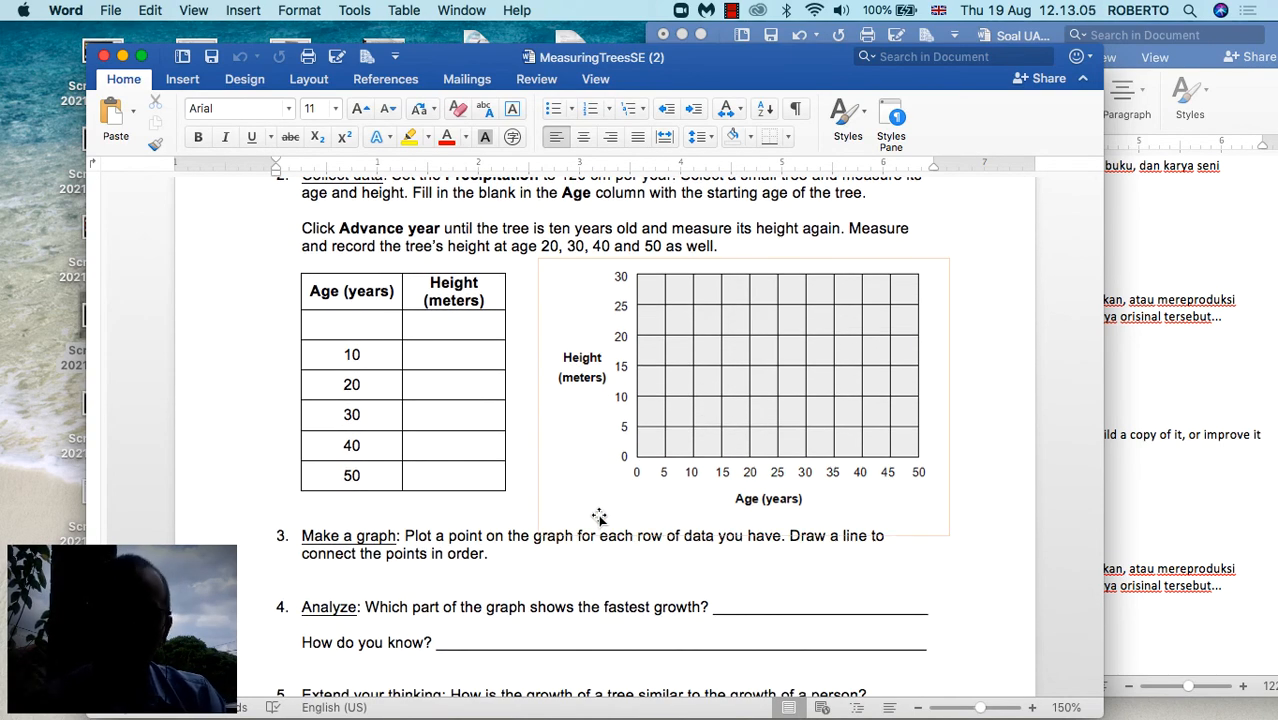
scroll(598, 516, up, 4)
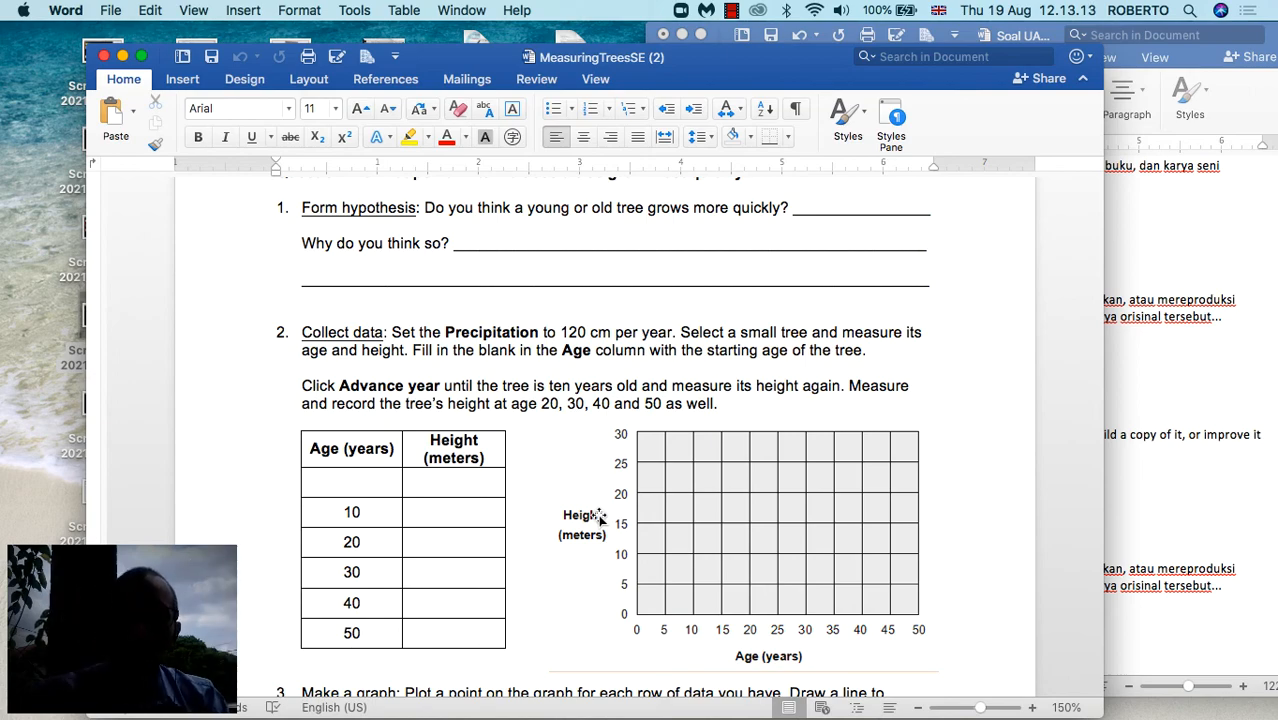
Switch from the Word worksheet back to the Measuring Trees Gizmo in Chrome.
key(ctrl+Up)
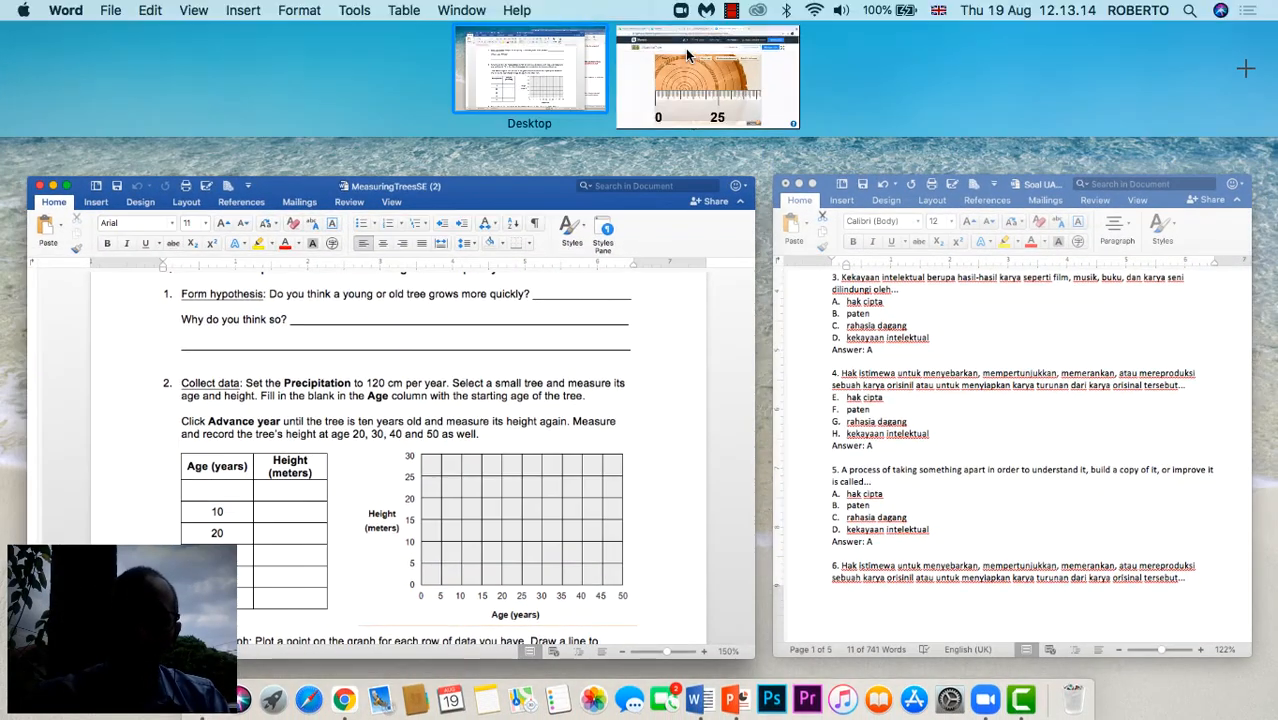
click(685, 48)
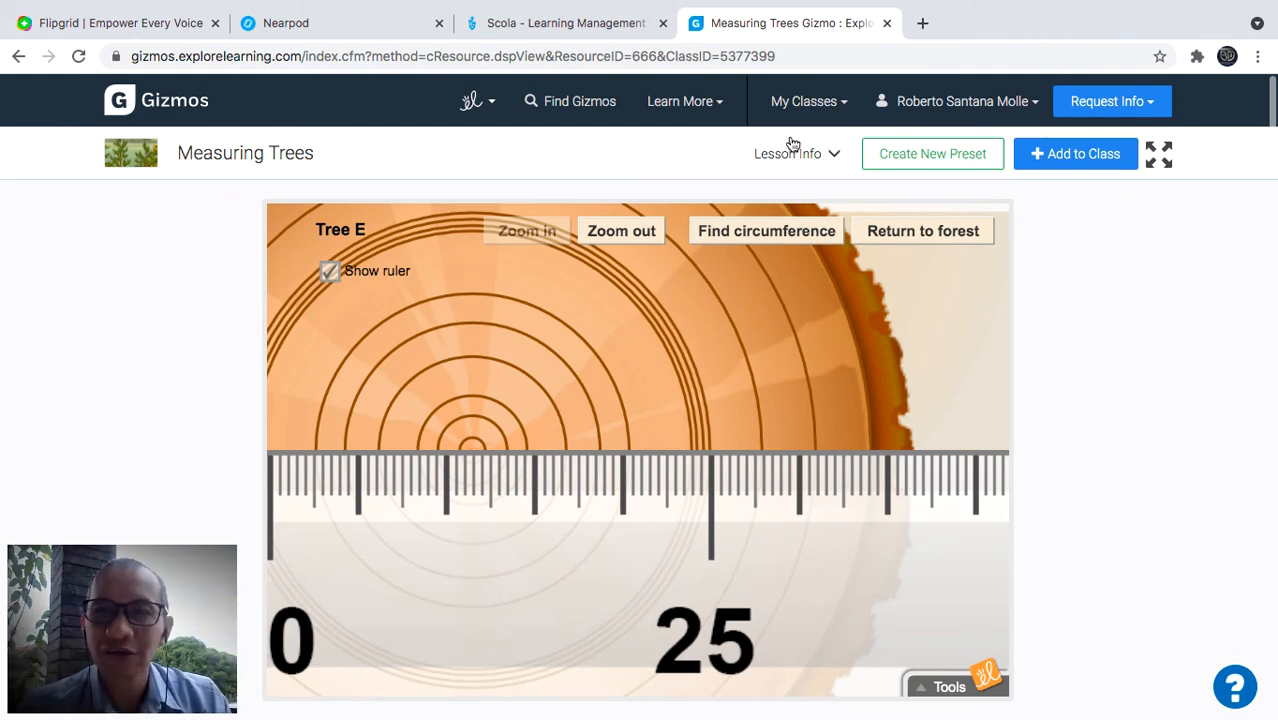
mouse_move(705, 8)
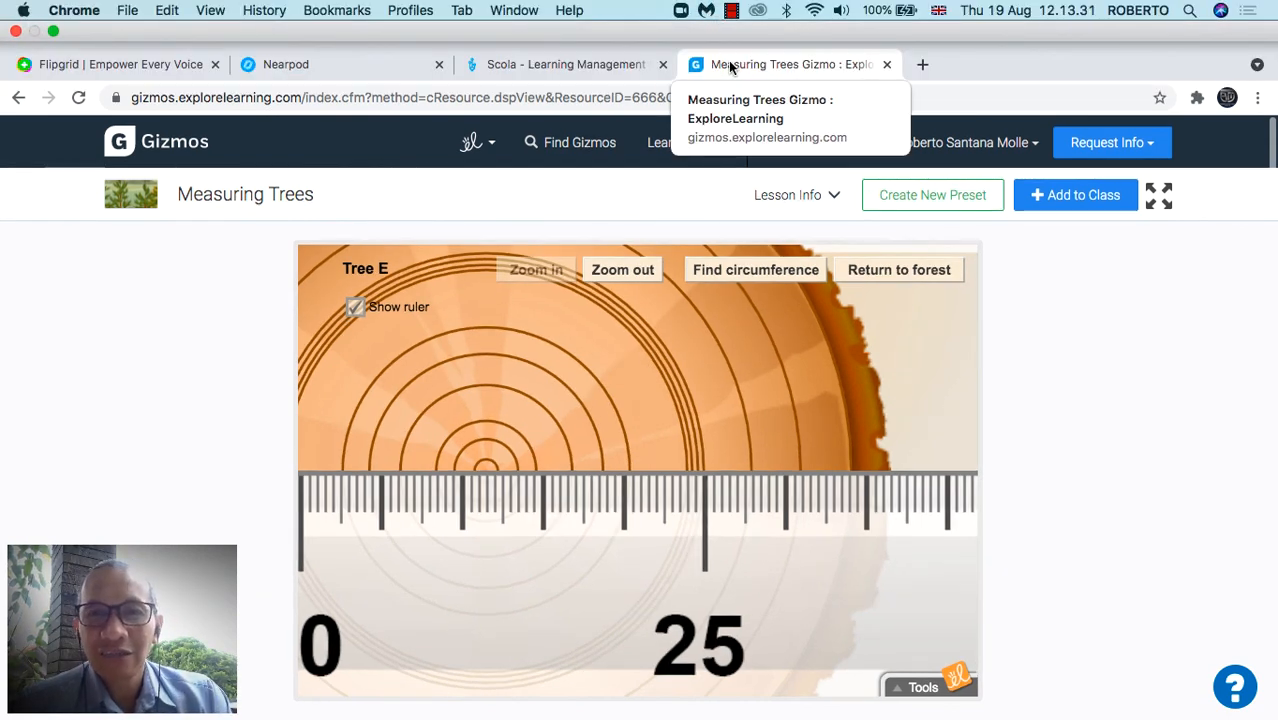
click(733, 11)
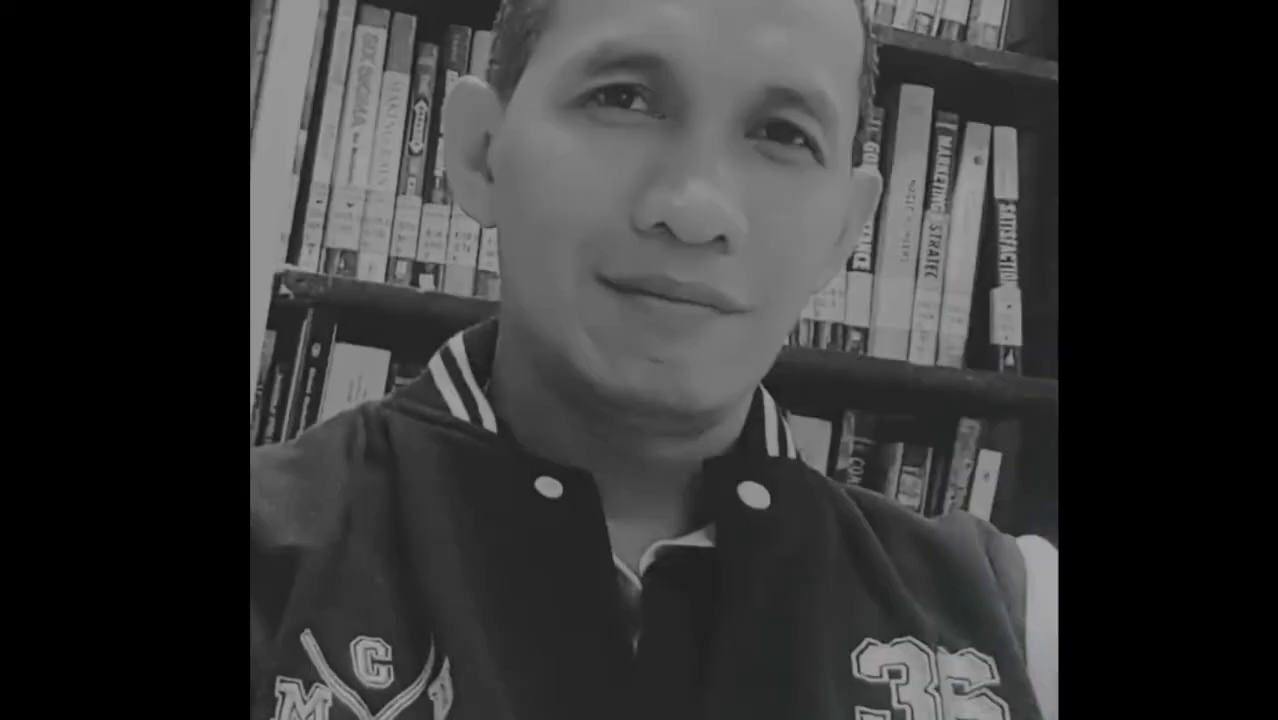